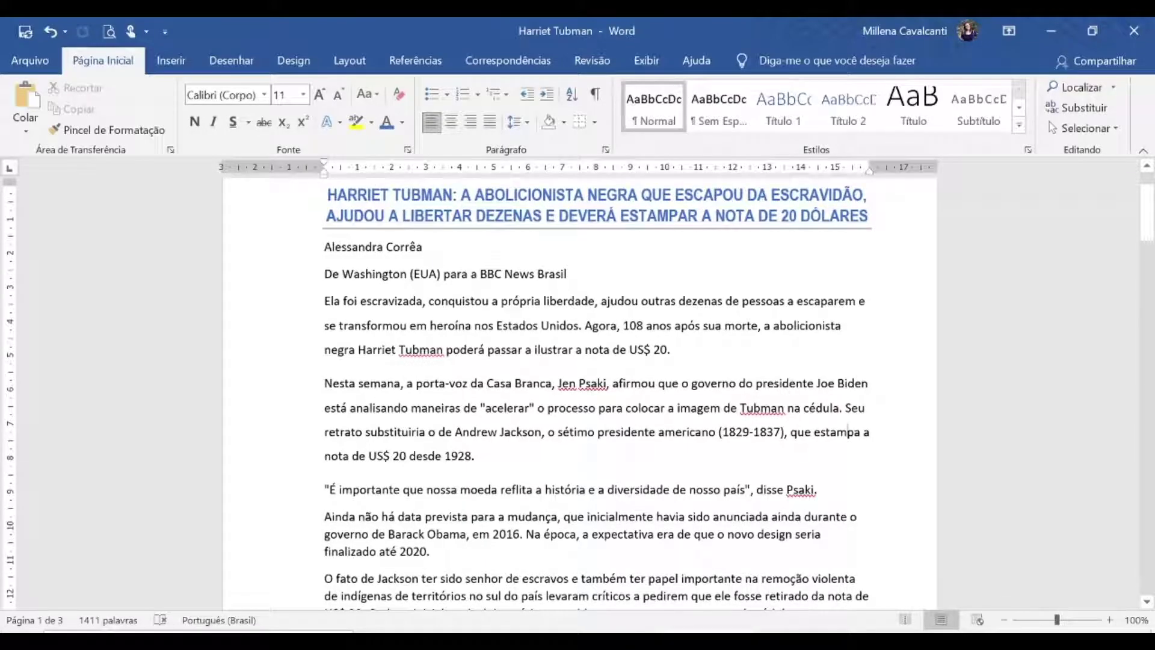
# Add a blank line before the paragraph starting "Nesta semana" and insert the Harriet Tubman portrait from the aula-informatica folder in Imagens.
pyautogui.press('Return')
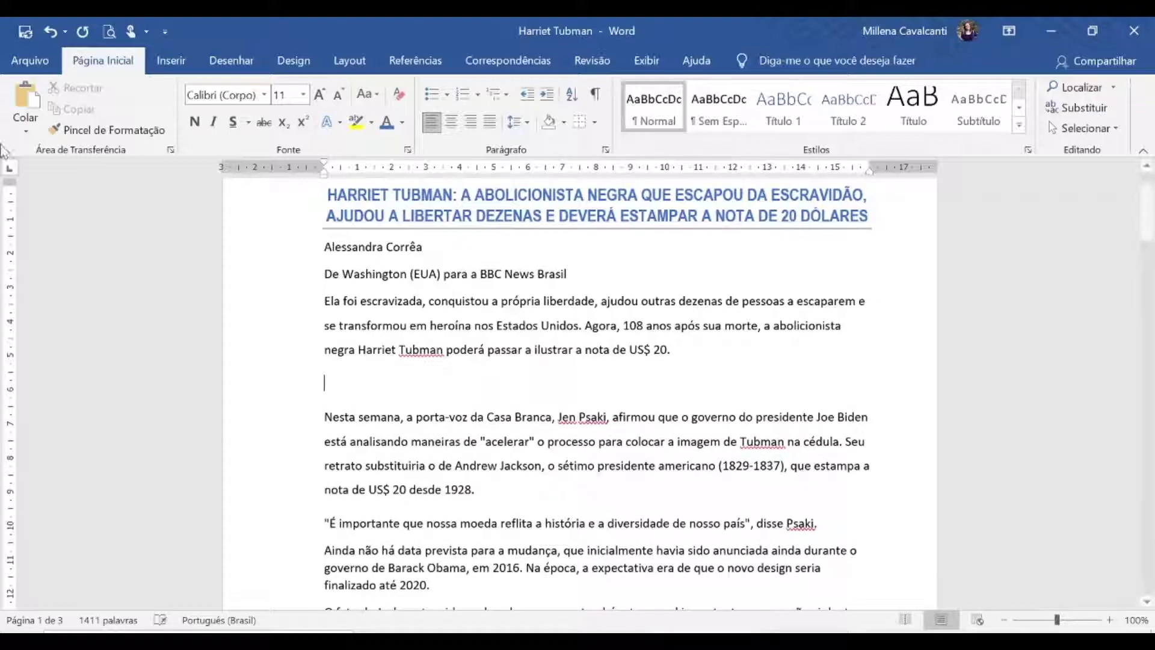
pyautogui.click(170, 62)
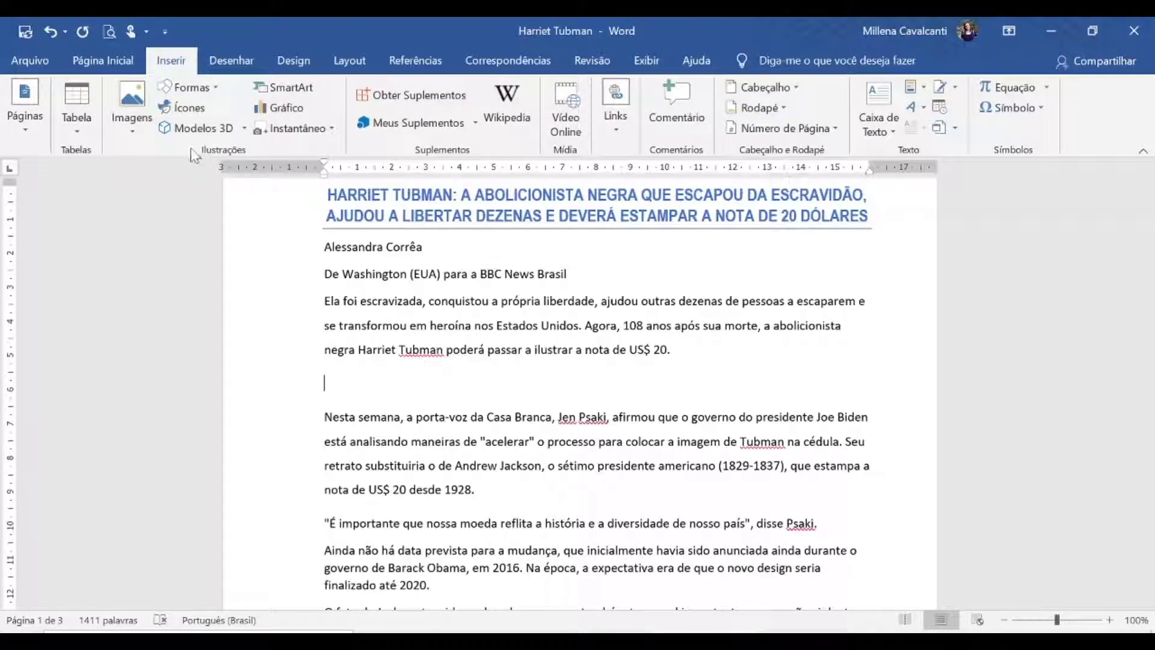
pyautogui.click(128, 132)
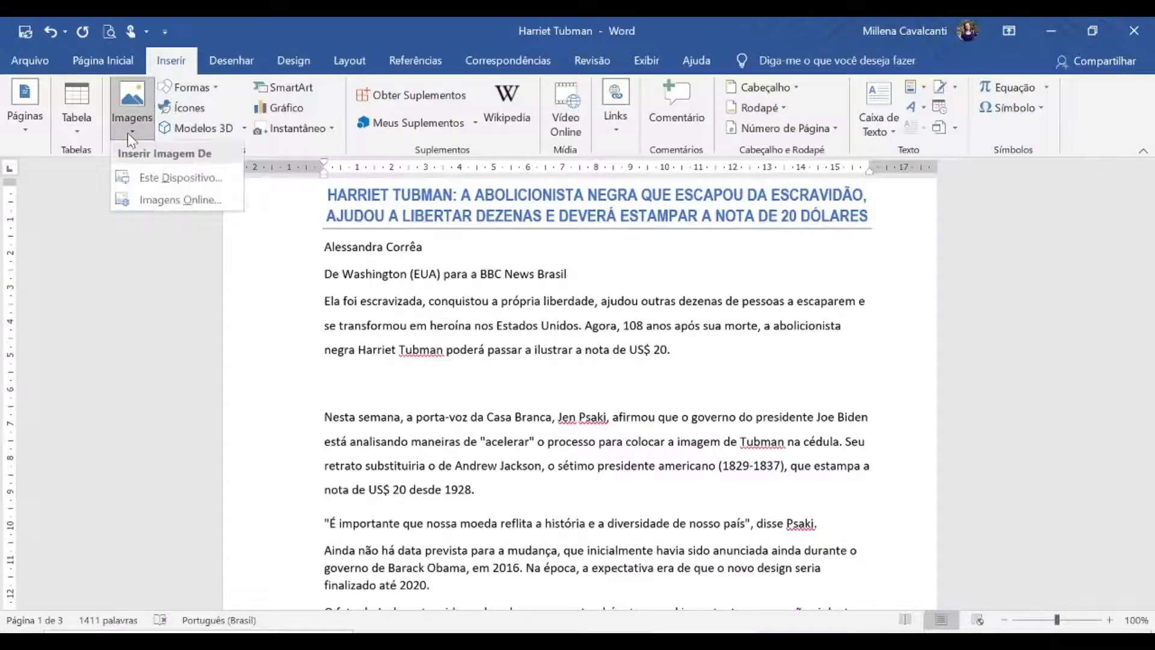
pyautogui.click(175, 178)
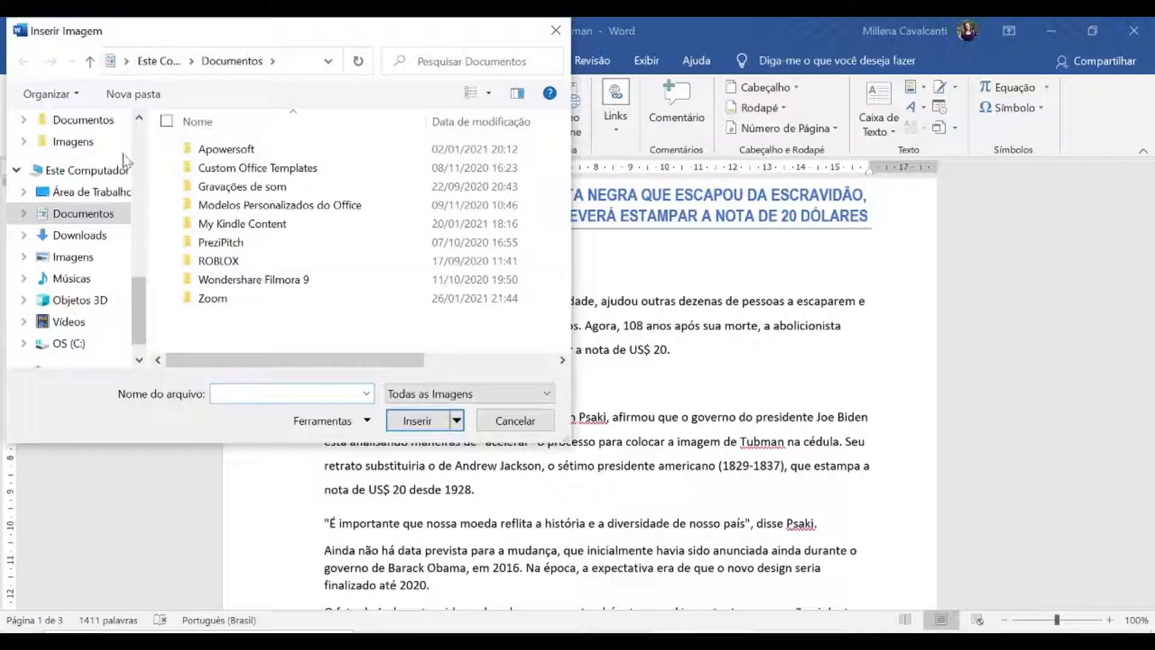
pyautogui.moveTo(142, 307); pyautogui.dragTo(140, 142)
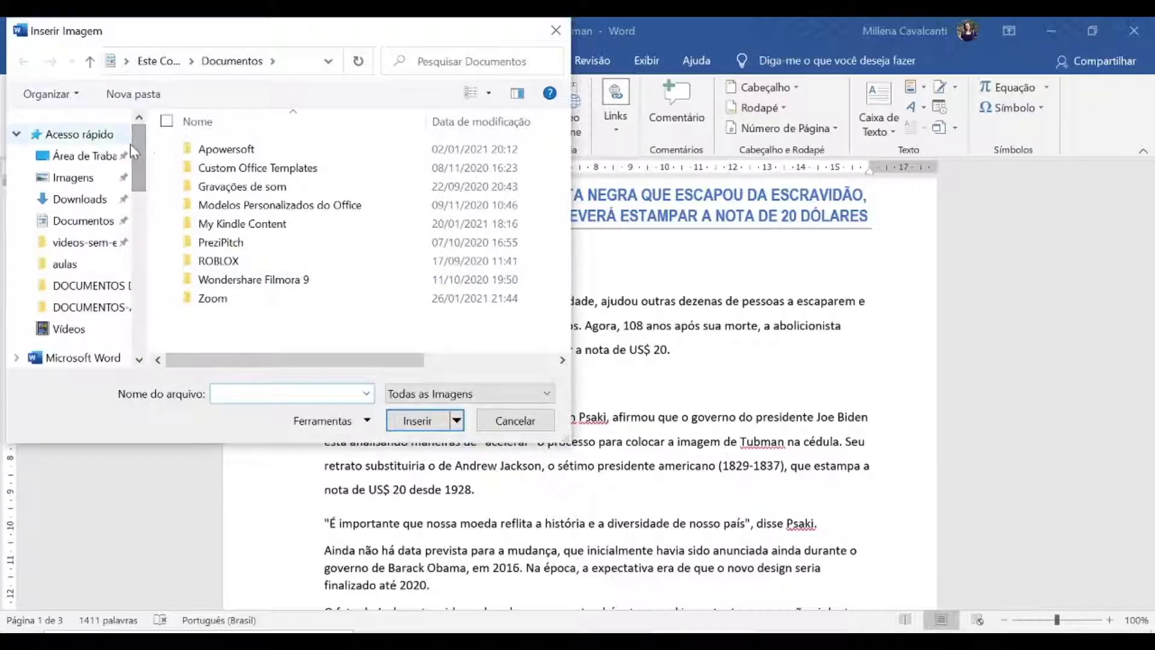
pyautogui.click(73, 175)
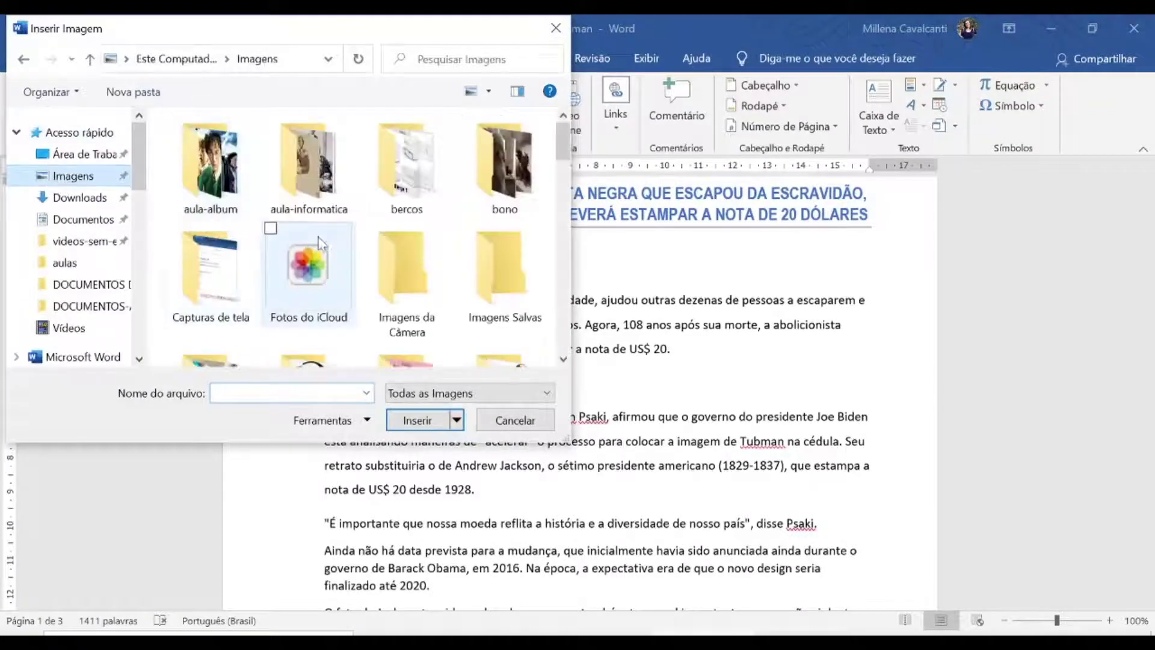
pyautogui.doubleClick(302, 171)
pyautogui.doubleClick(325, 150)
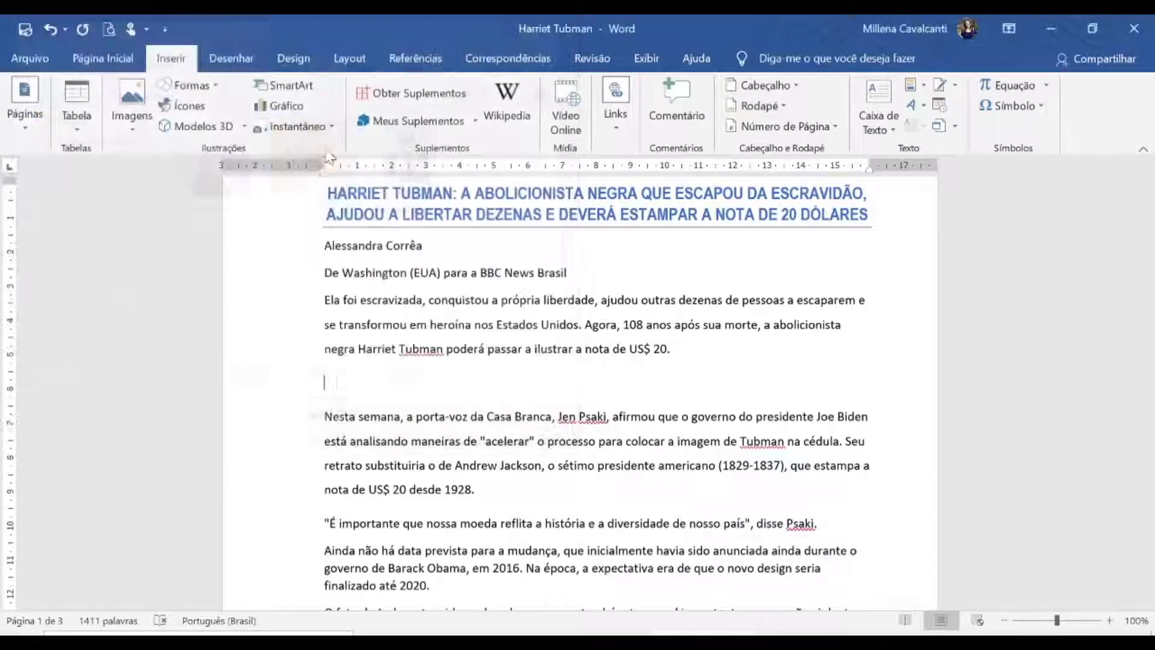
pyautogui.scroll(-6, 359, 279)
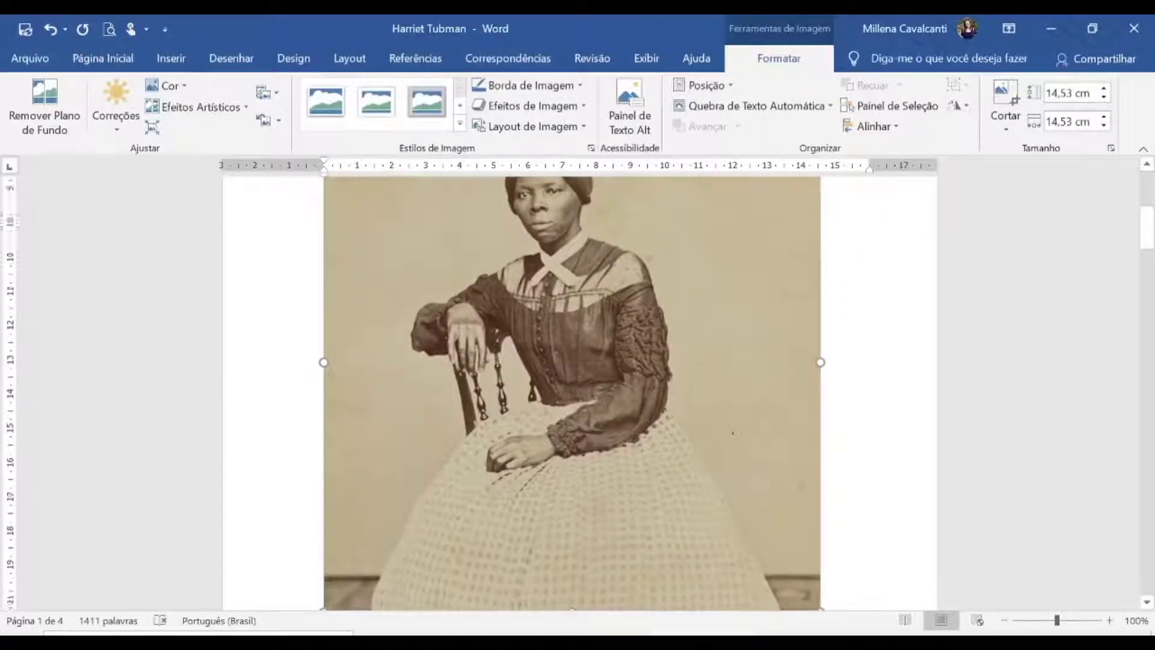
pyautogui.scroll(6, 649, 439)
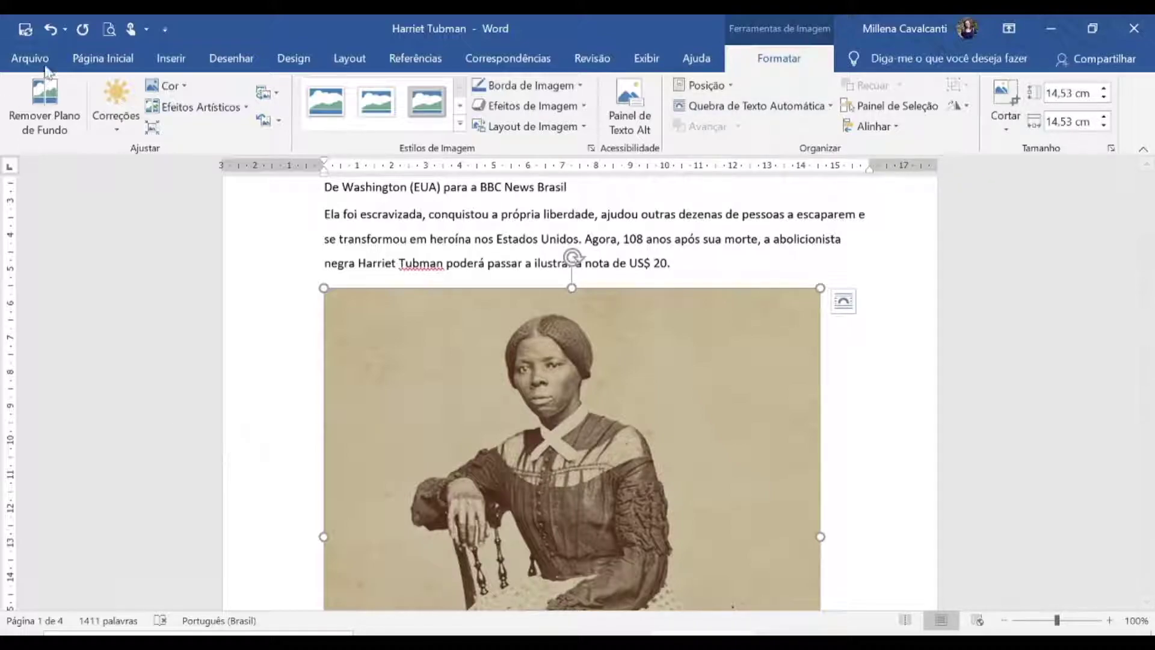
# Examine the correction, color and artistic effect presets available for the inserted portrait.
pyautogui.click(116, 112)
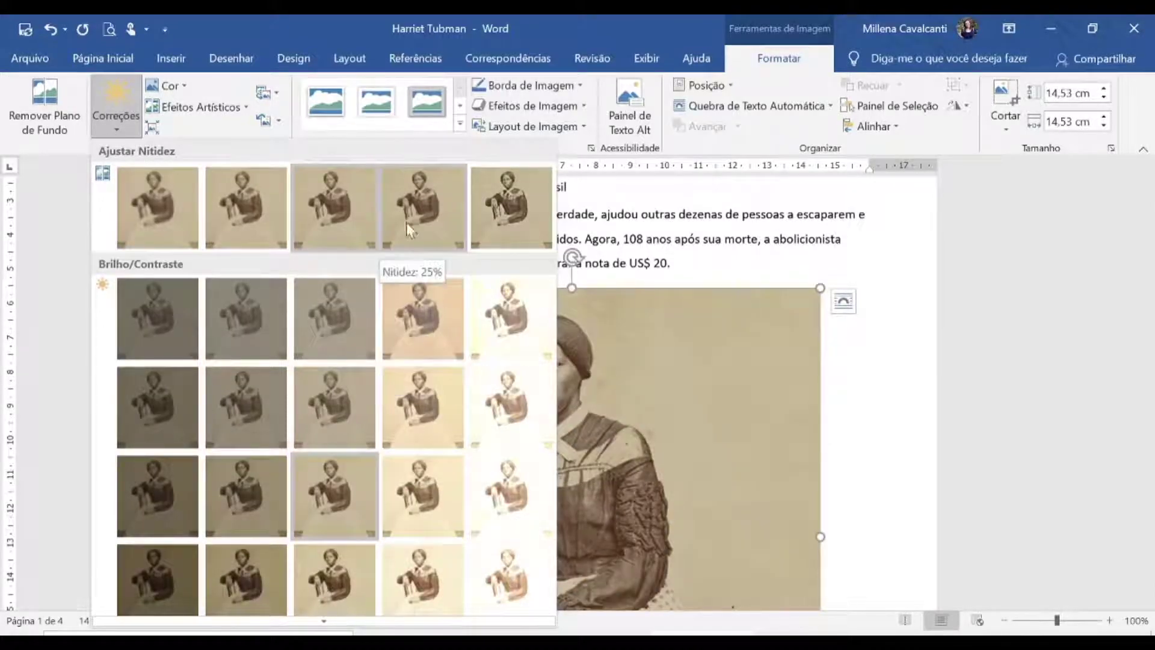
pyautogui.click(167, 85)
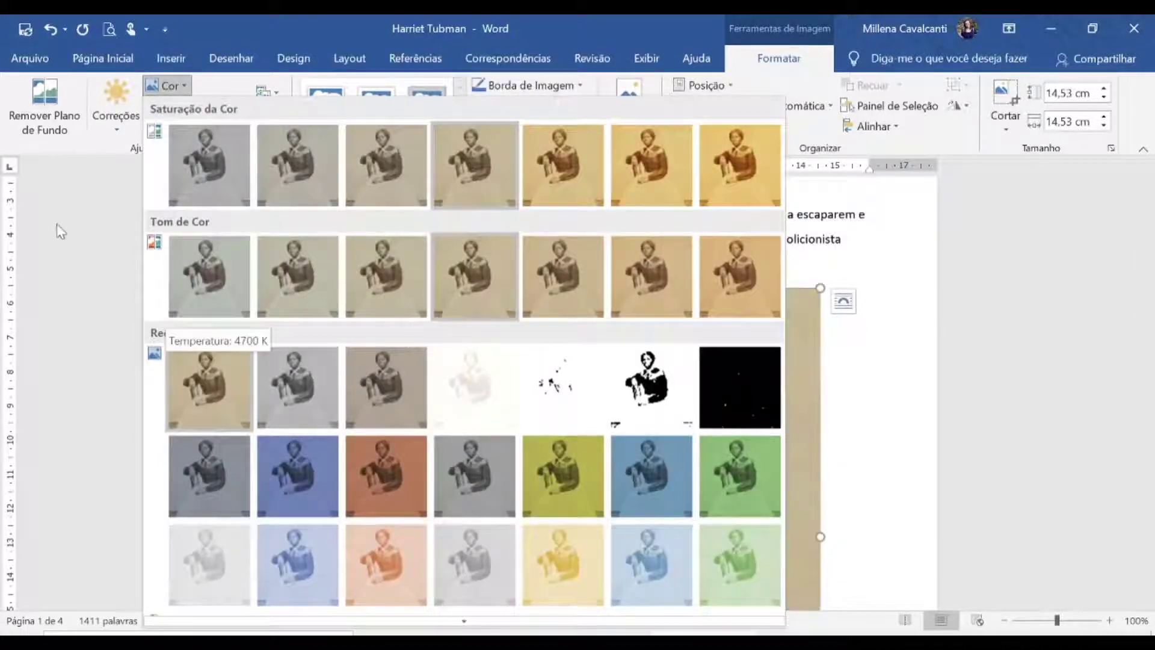
pyautogui.click(196, 106)
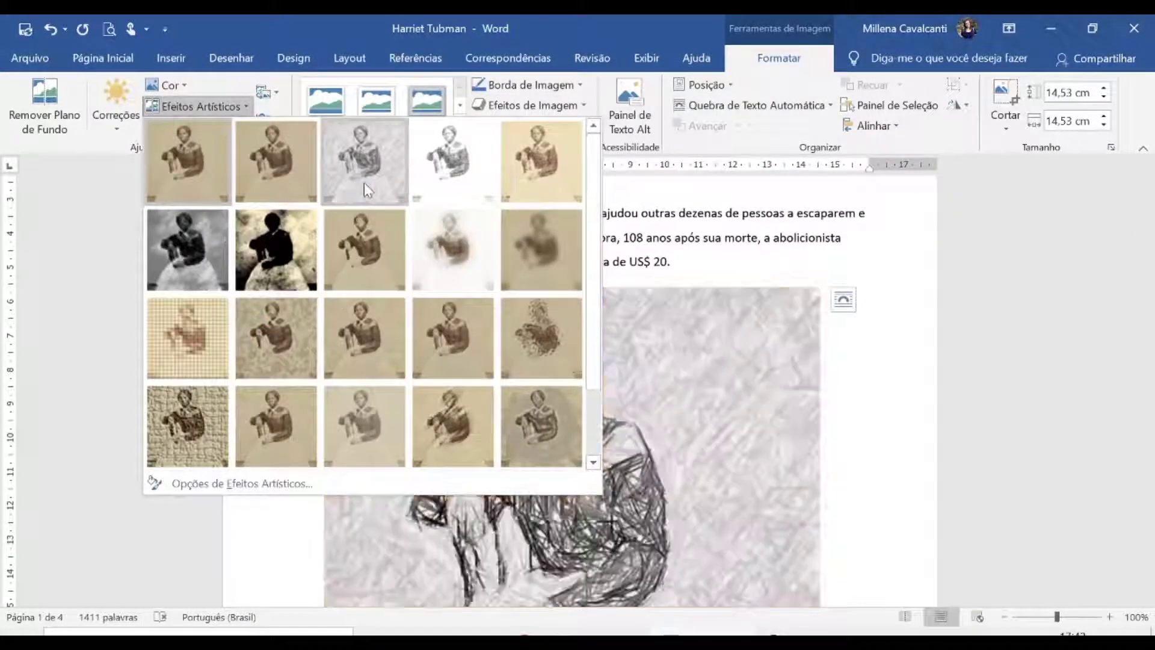
pyautogui.click(27, 292)
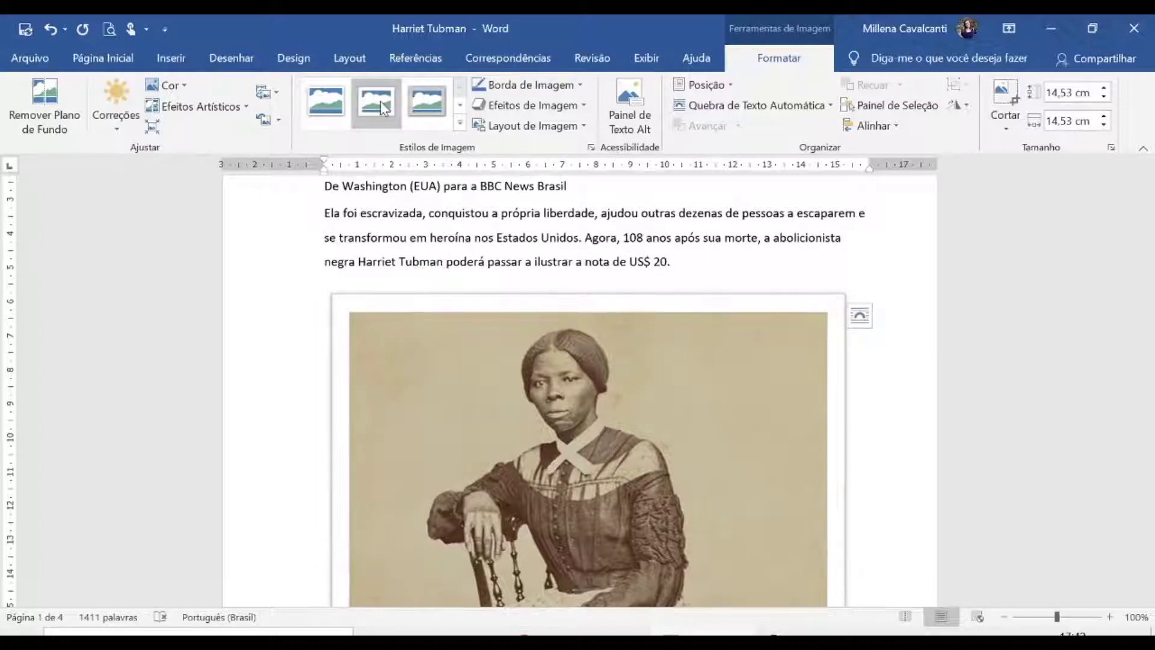
# Apply the thin black frame picture style with a slight shadow to the portrait.
pyautogui.click(432, 105)
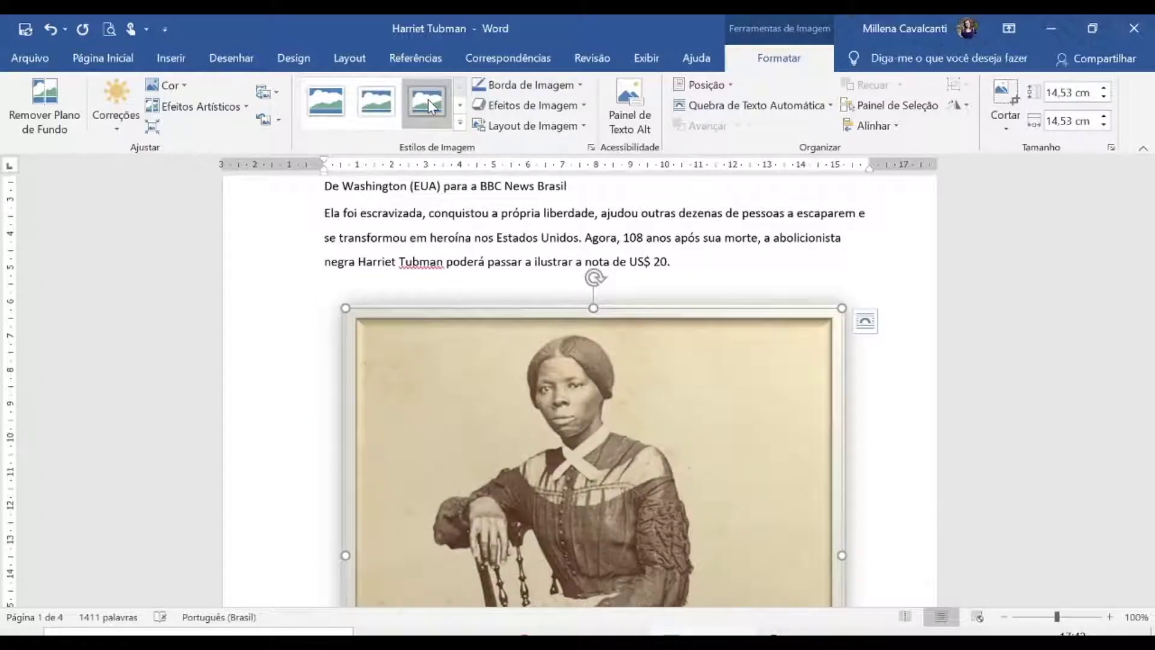
pyautogui.click(459, 123)
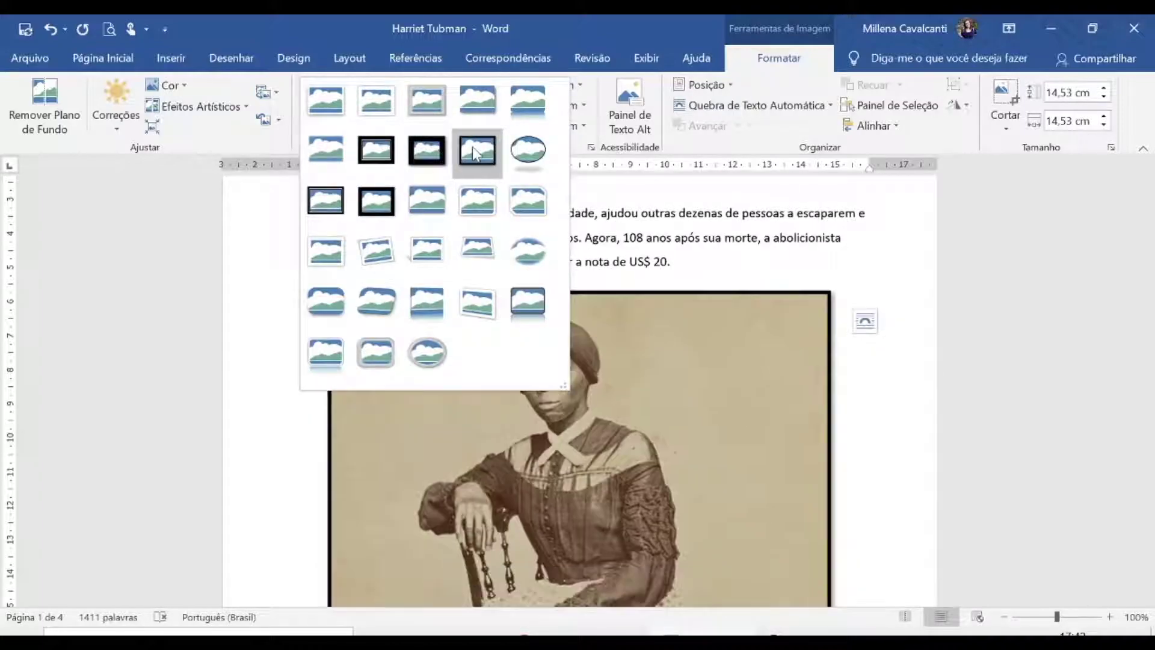
pyautogui.click(475, 154)
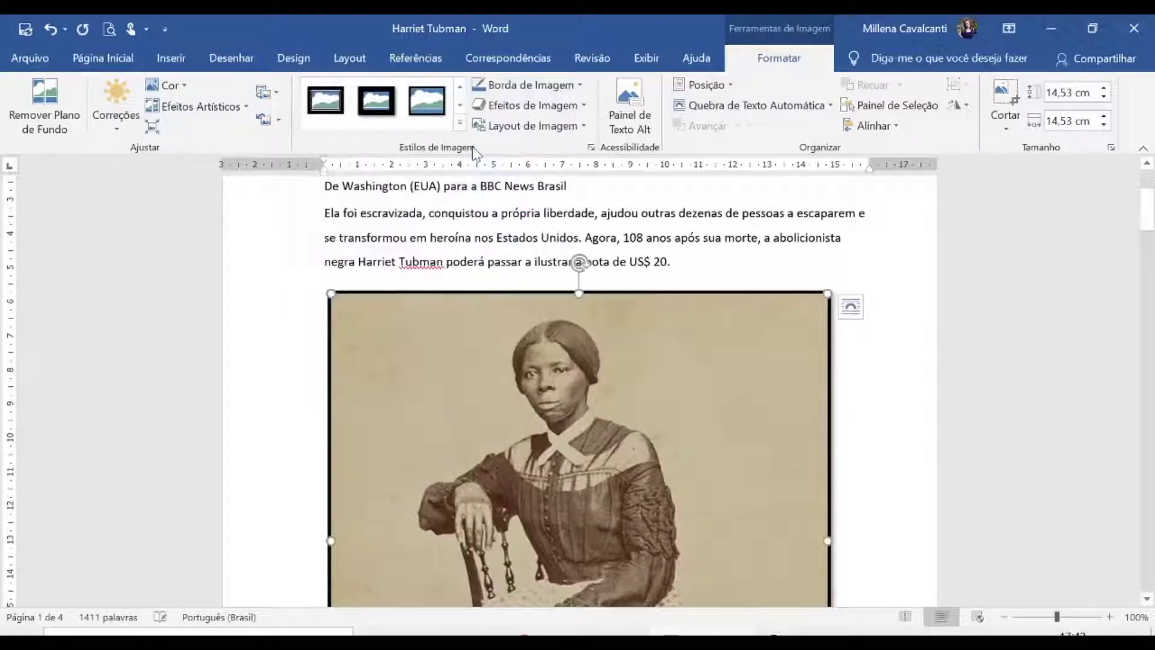
# Review the available picture effects and border colors for the portrait without applying any.
pyautogui.click(578, 108)
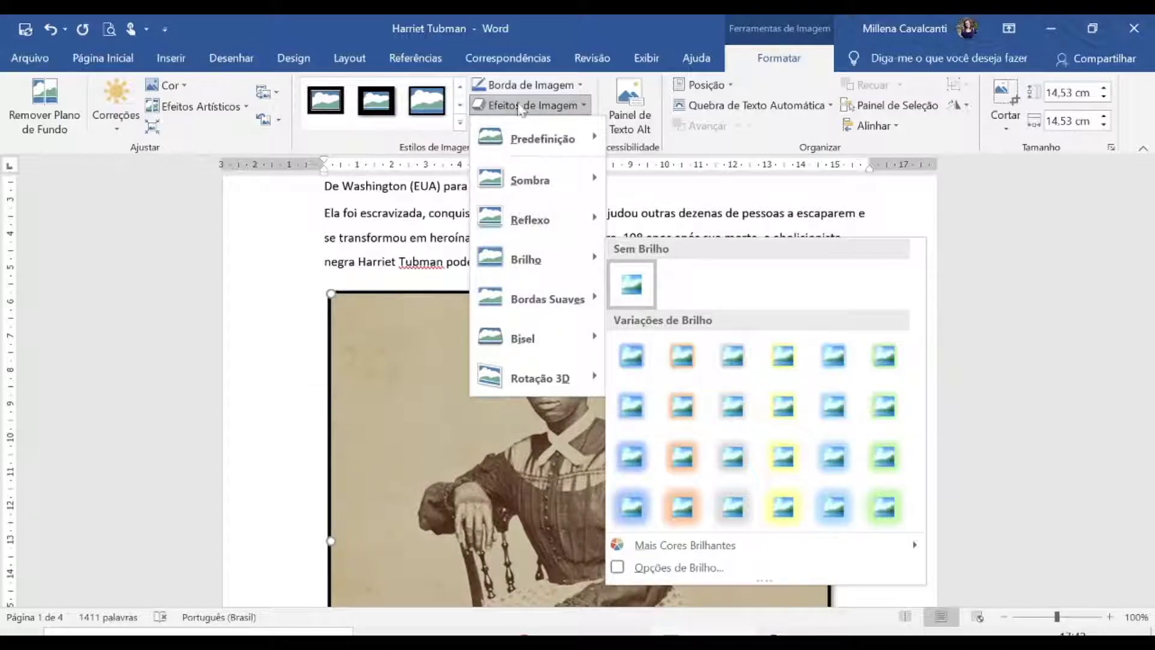
pyautogui.click(531, 85)
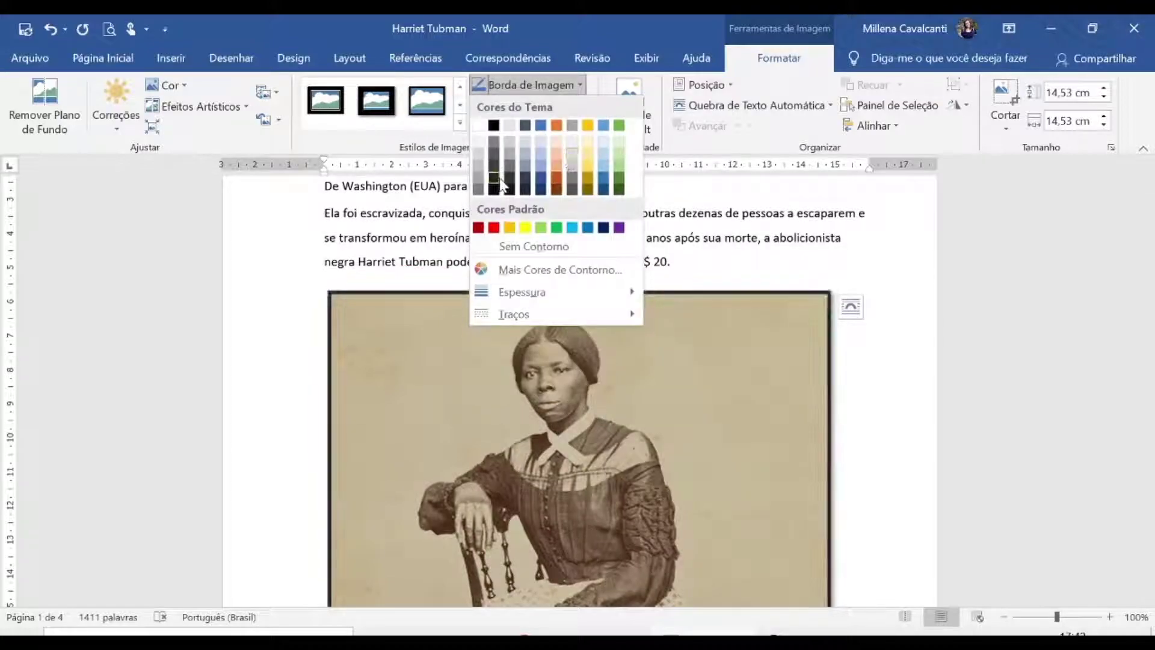
pyautogui.click(872, 253)
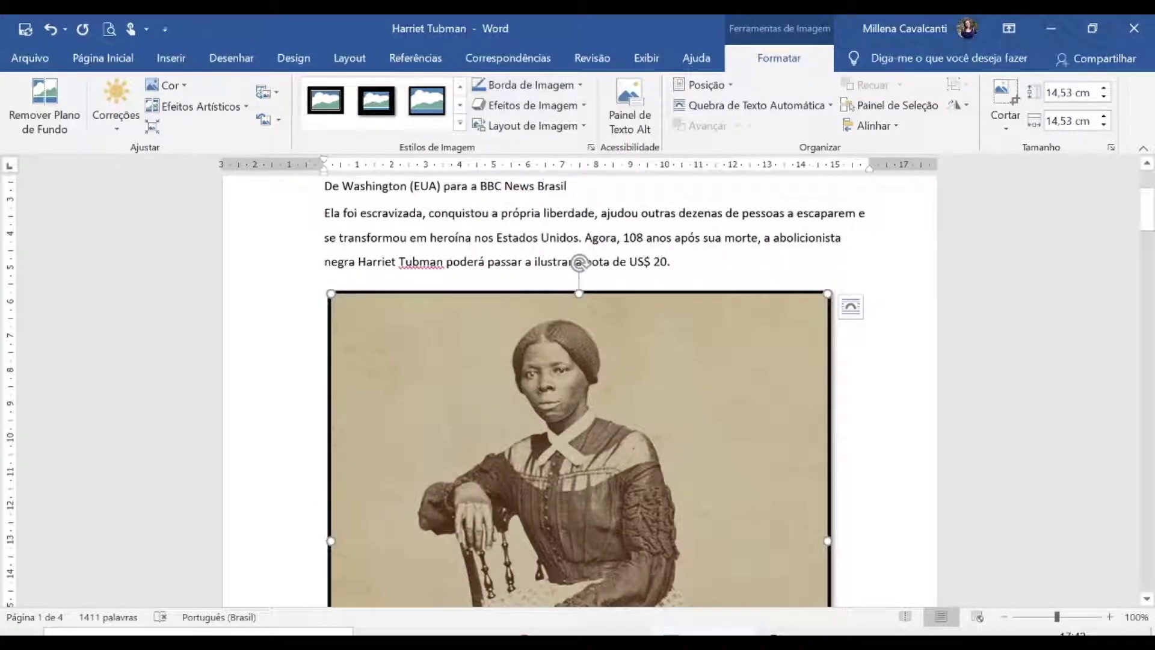
# Shrink the portrait proportionally to about 8 cm high and 8 cm wide.
pyautogui.scroll(-2, 734, 458)
pyautogui.scroll(-2, 729, 466)
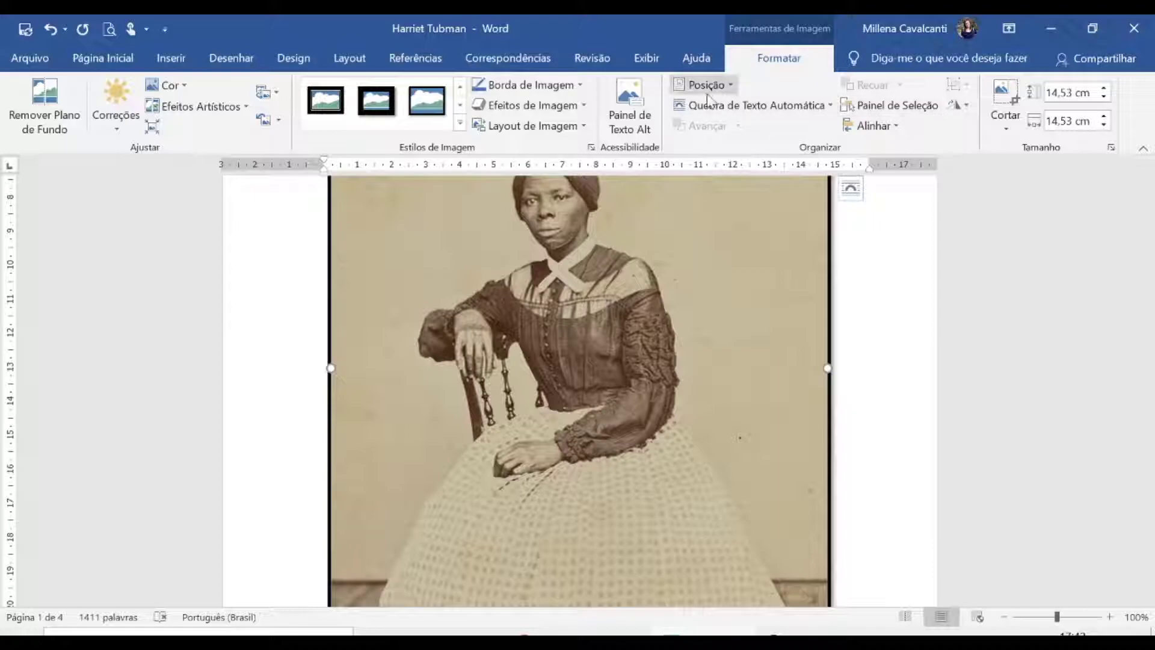
pyautogui.click(728, 89)
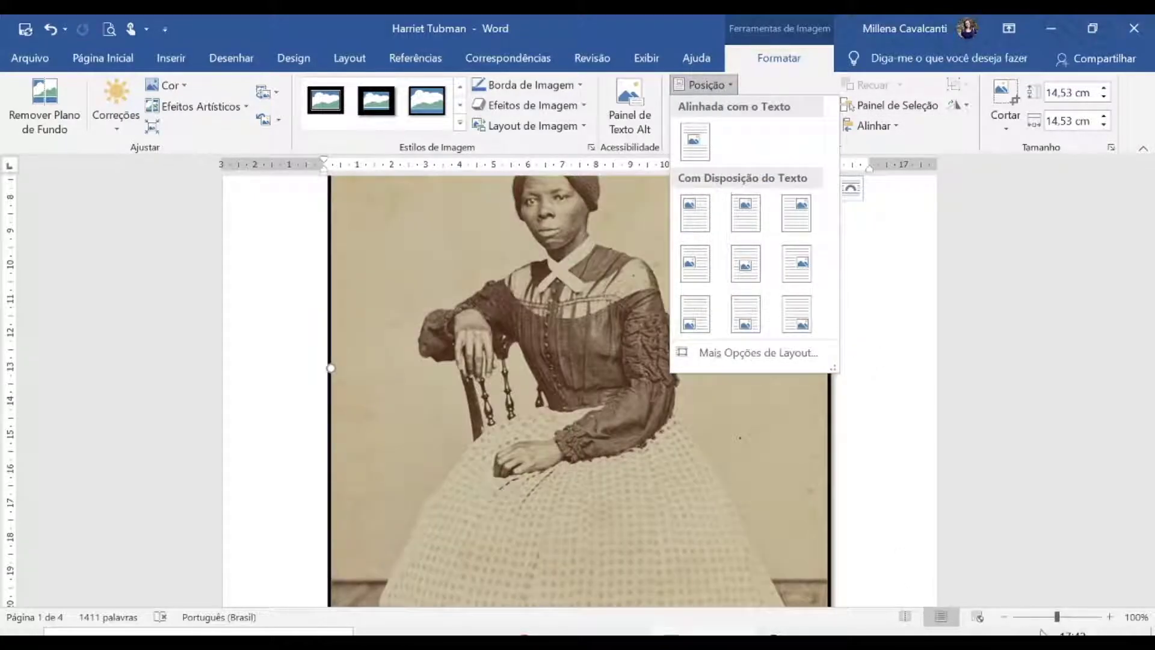
pyautogui.click(1030, 616)
pyautogui.moveTo(692, 486); pyautogui.dragTo(593, 388)
# Center the portrait horizontally on its line using paragraph alignment.
pyautogui.click(715, 89)
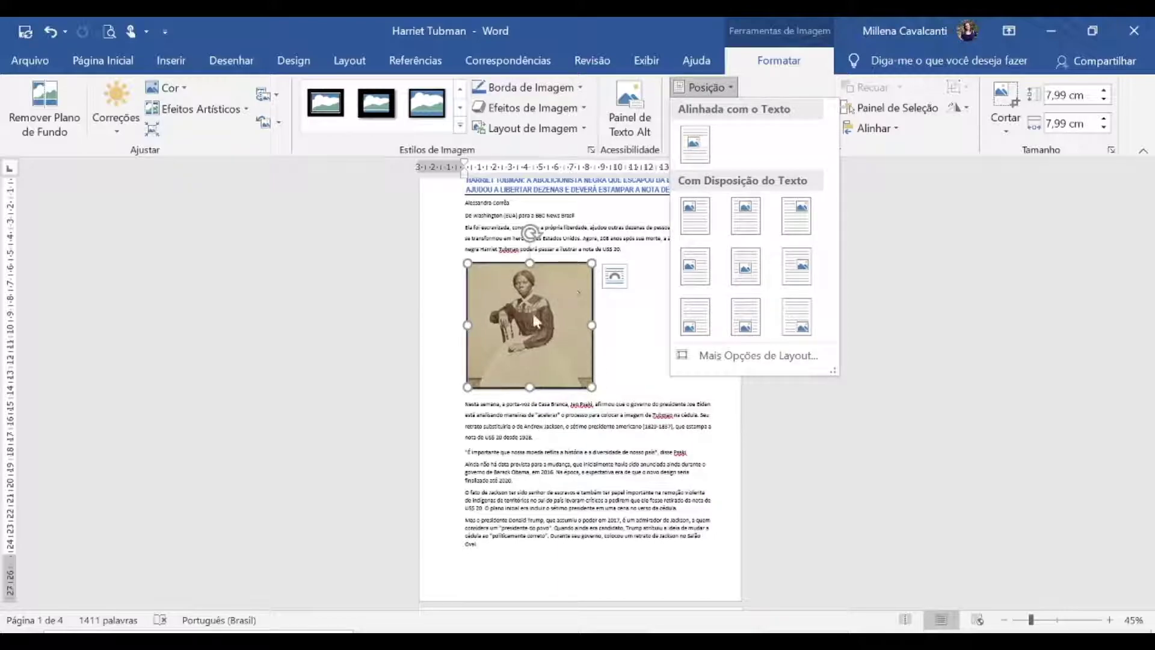
pyautogui.click(293, 295)
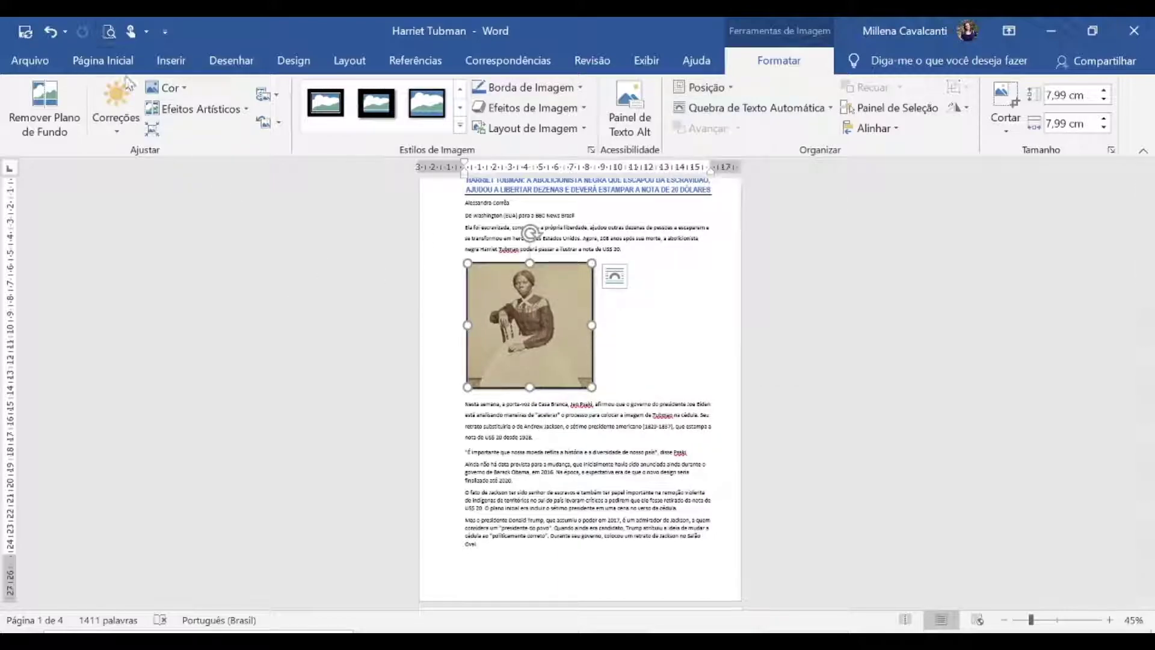
pyautogui.click(101, 63)
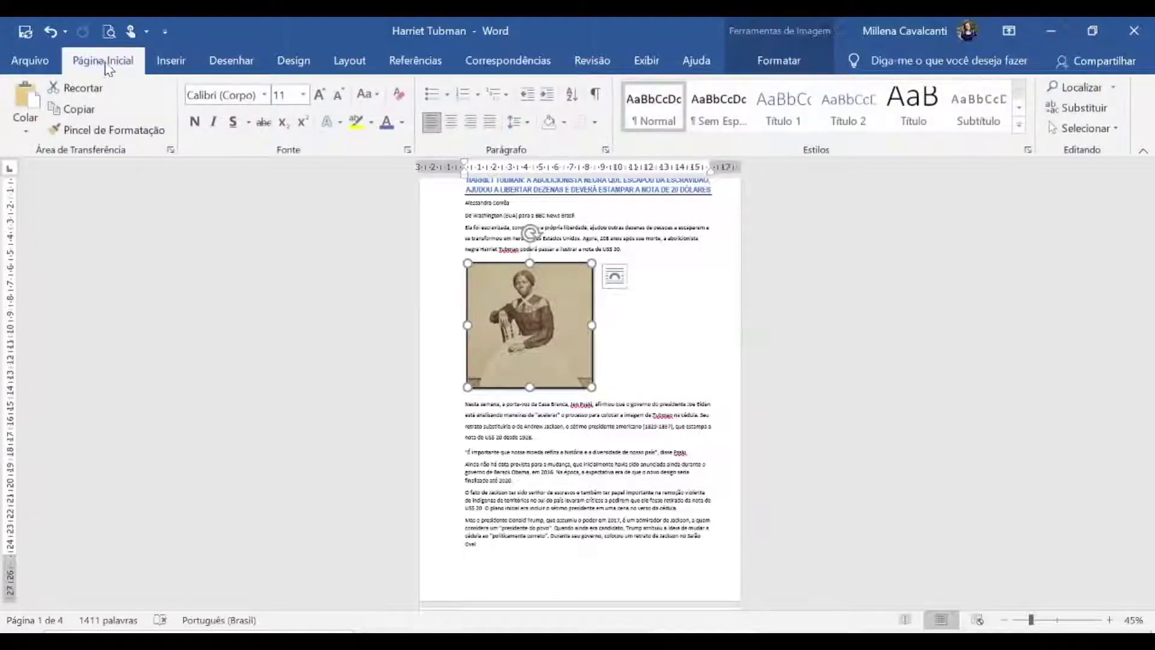
pyautogui.click(451, 123)
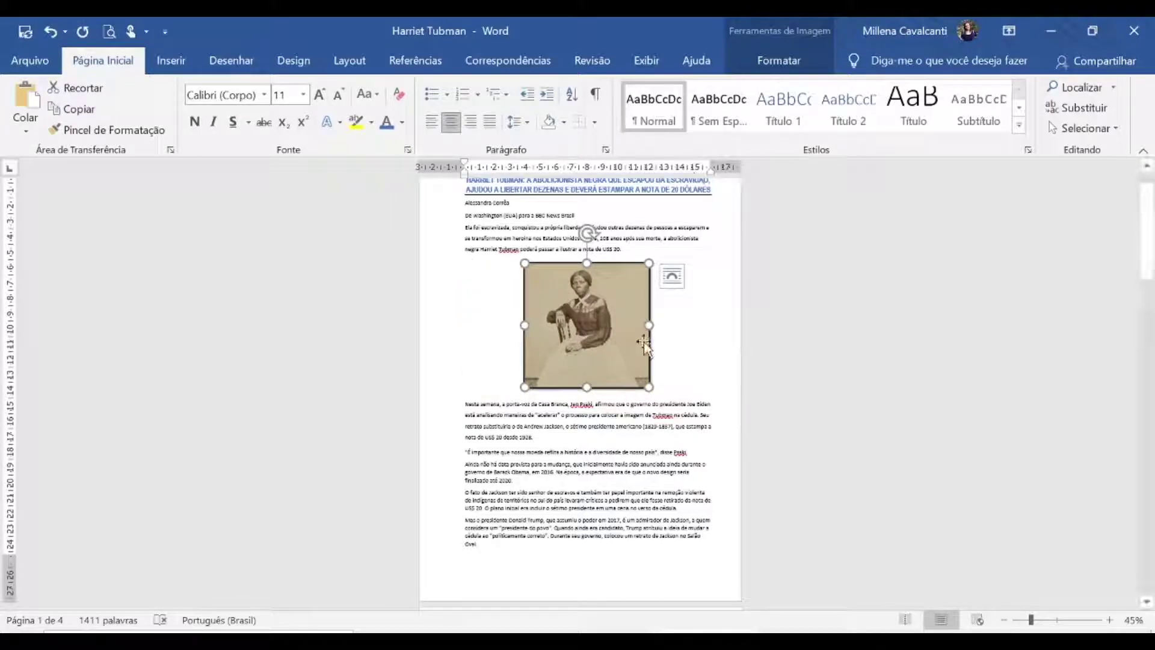
# Align the portrait to the left margin and preview the page positions with text wrapping for it.
pyautogui.click(433, 125)
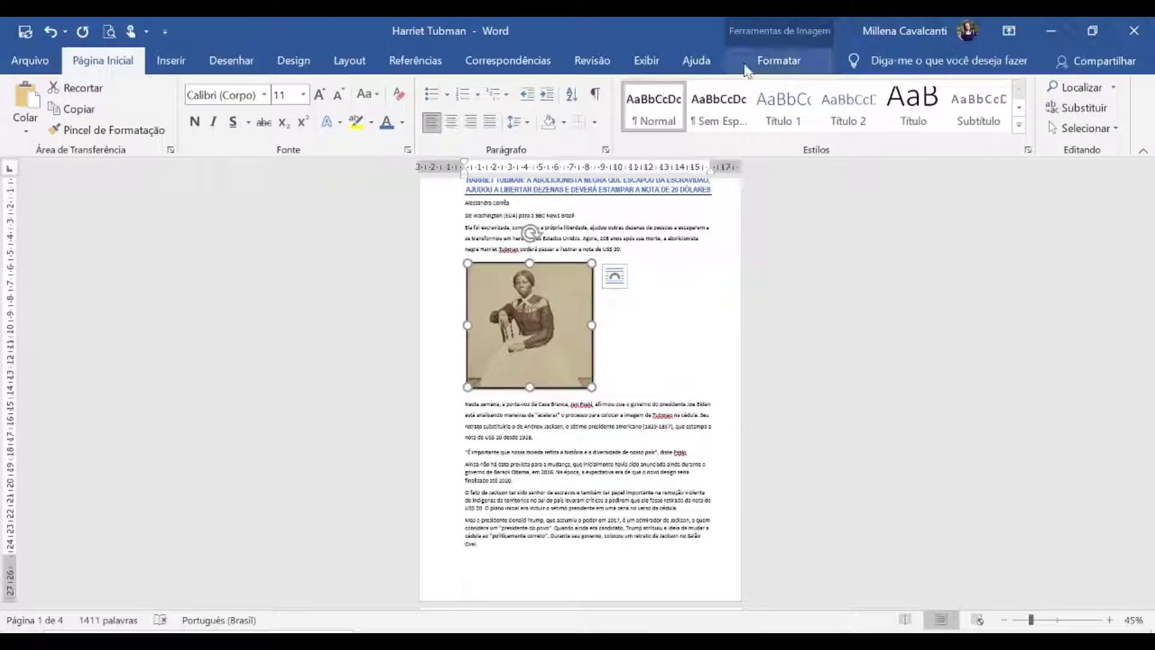
pyautogui.click(766, 65)
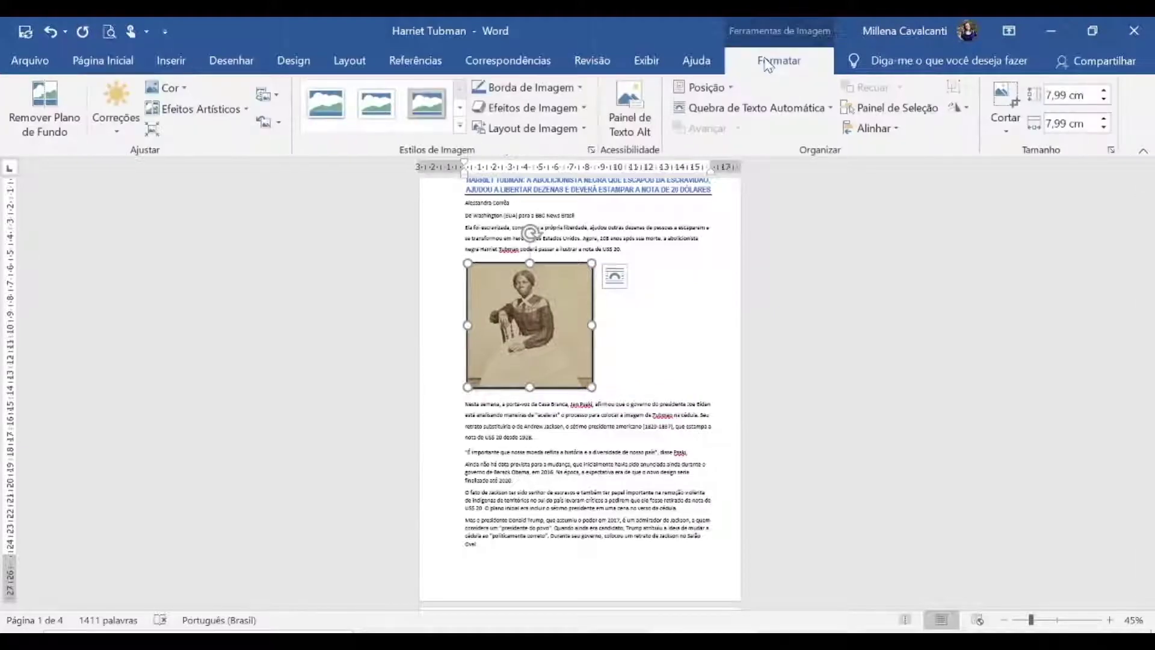
pyautogui.click(729, 89)
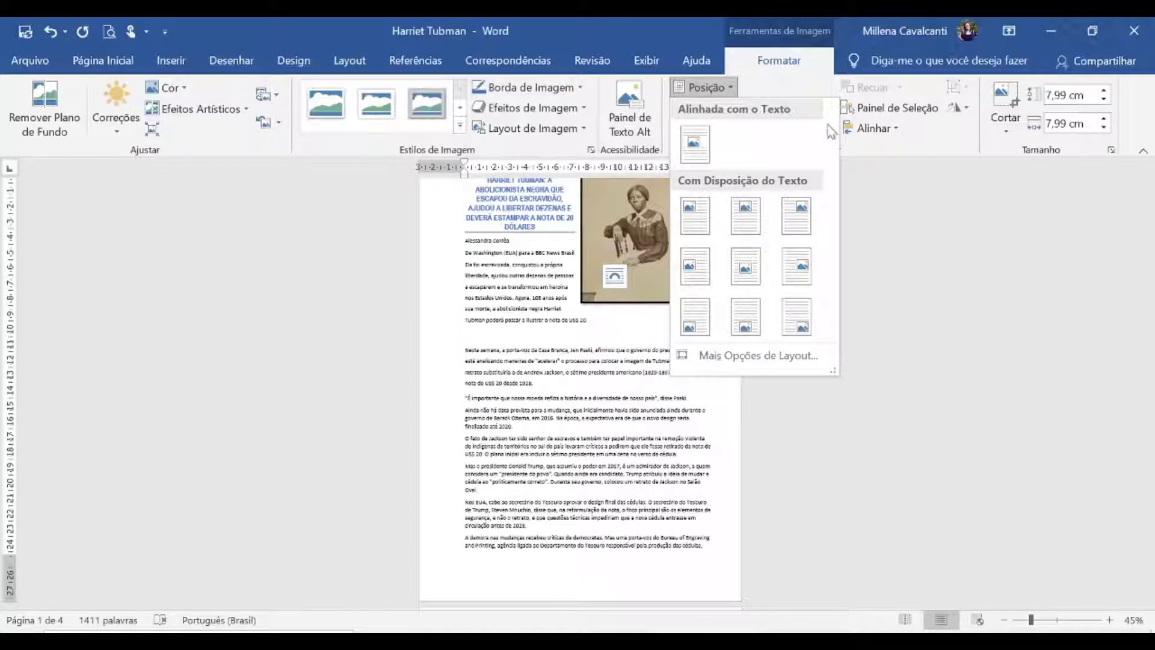
pyautogui.click(830, 132)
# Try the Na frente do texto wrapping from the layout options on the portrait, and return it to Alinhada com o Texto.
pyautogui.click(702, 87)
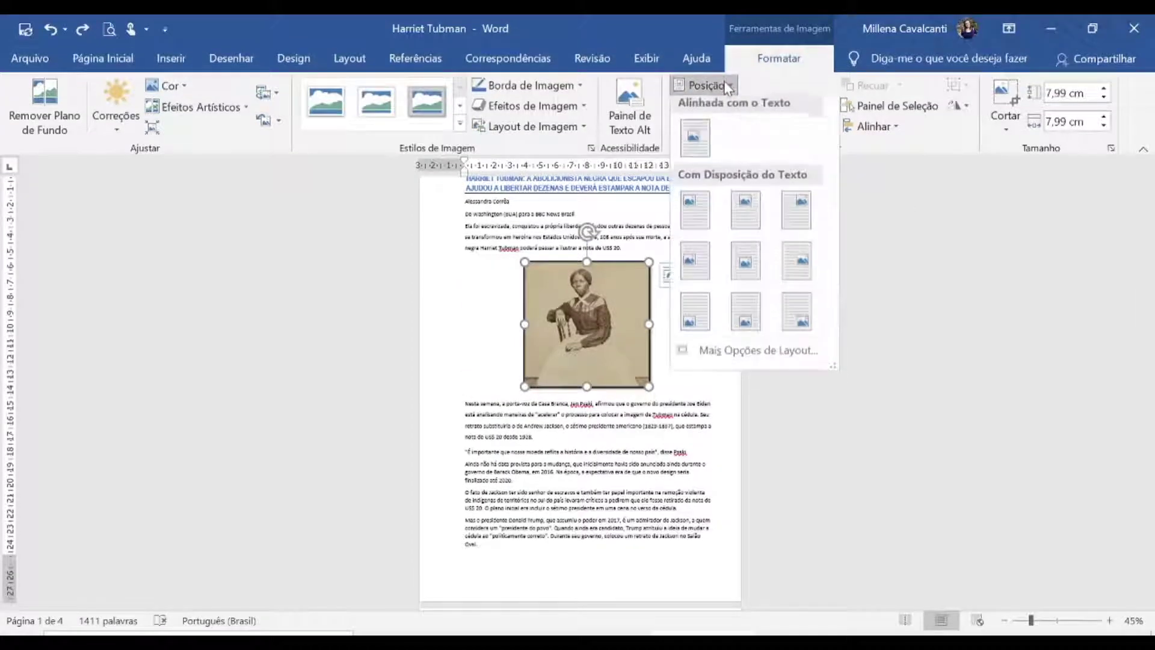
pyautogui.click(768, 359)
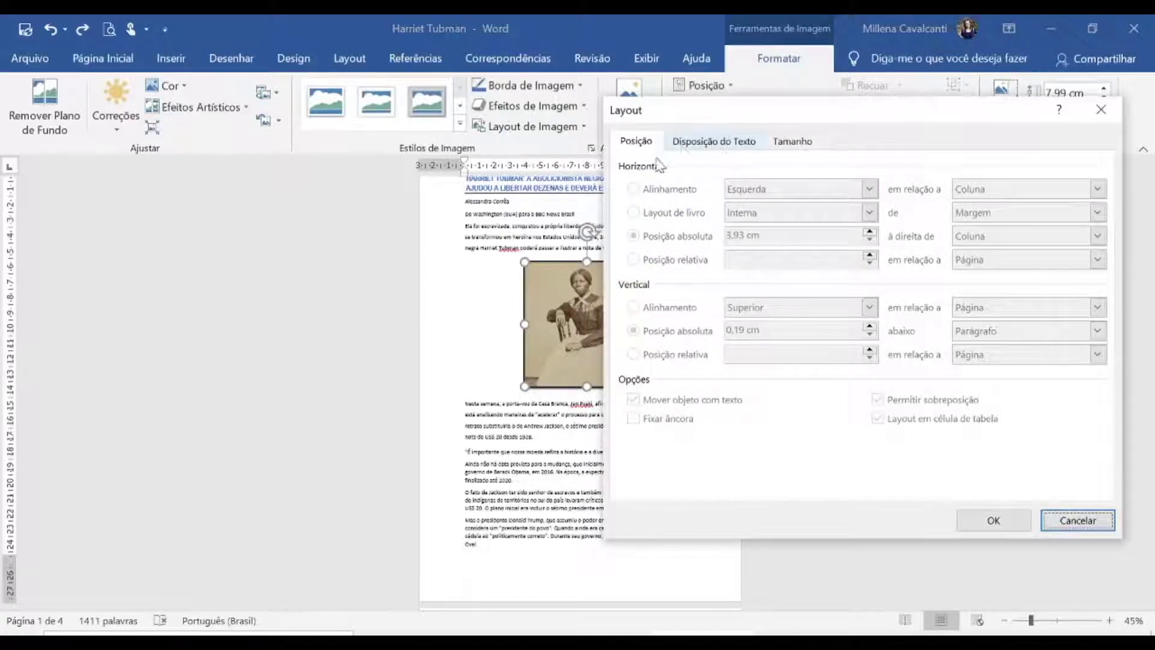
pyautogui.click(715, 142)
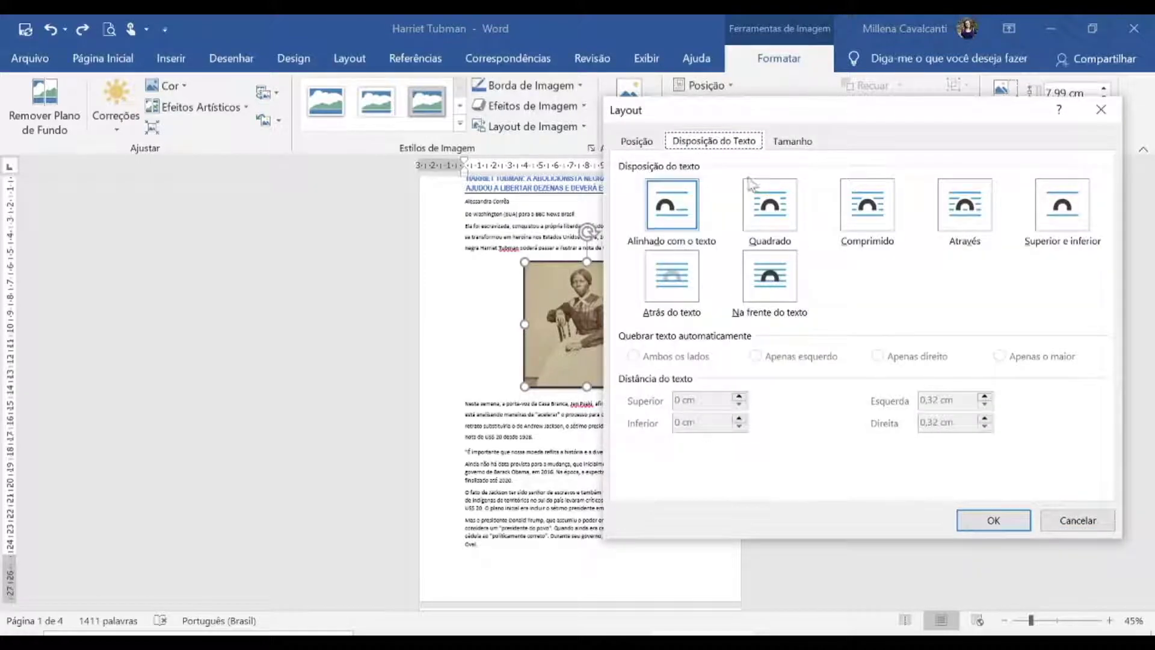
pyautogui.click(772, 289)
pyautogui.click(993, 519)
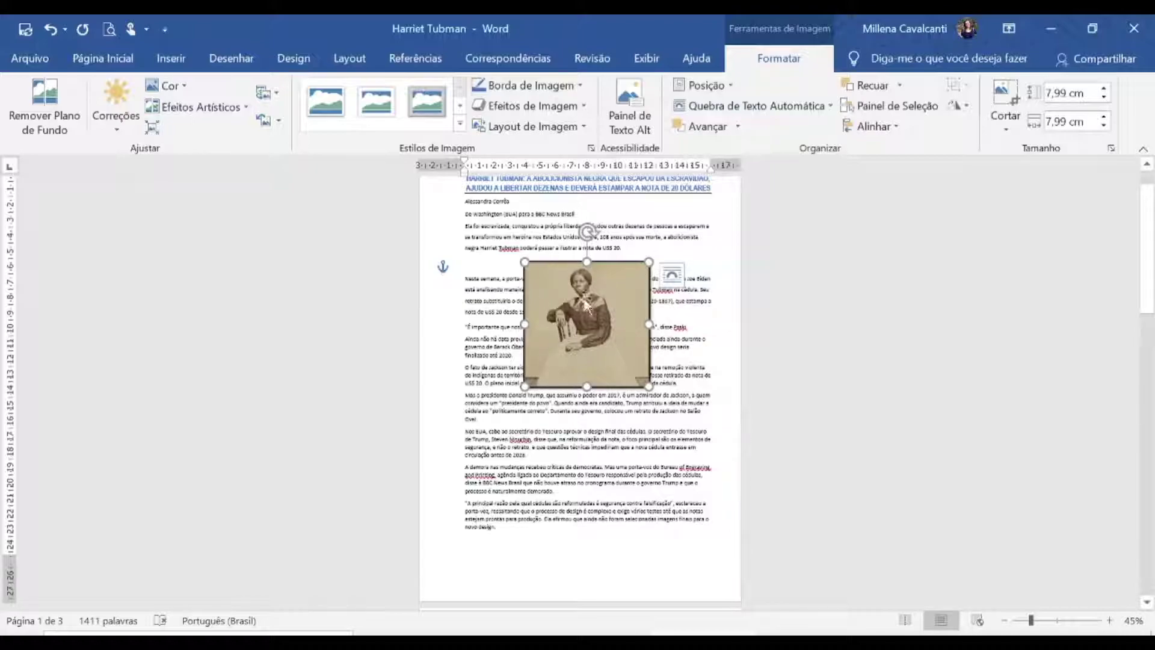
pyautogui.click(703, 85)
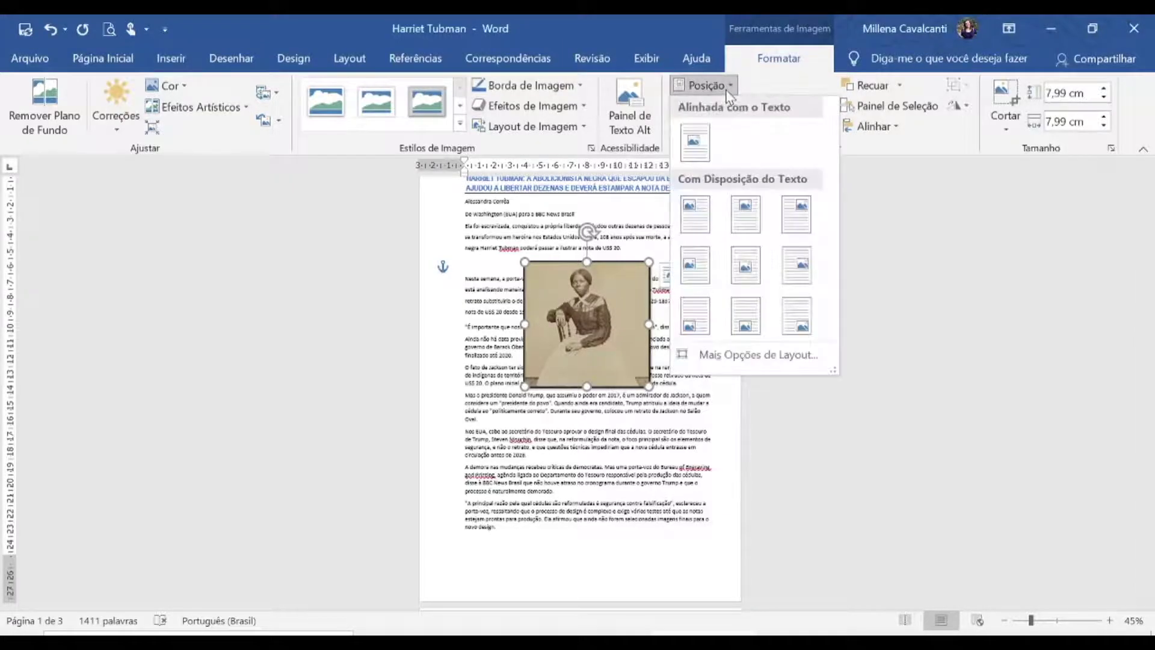
pyautogui.click(701, 140)
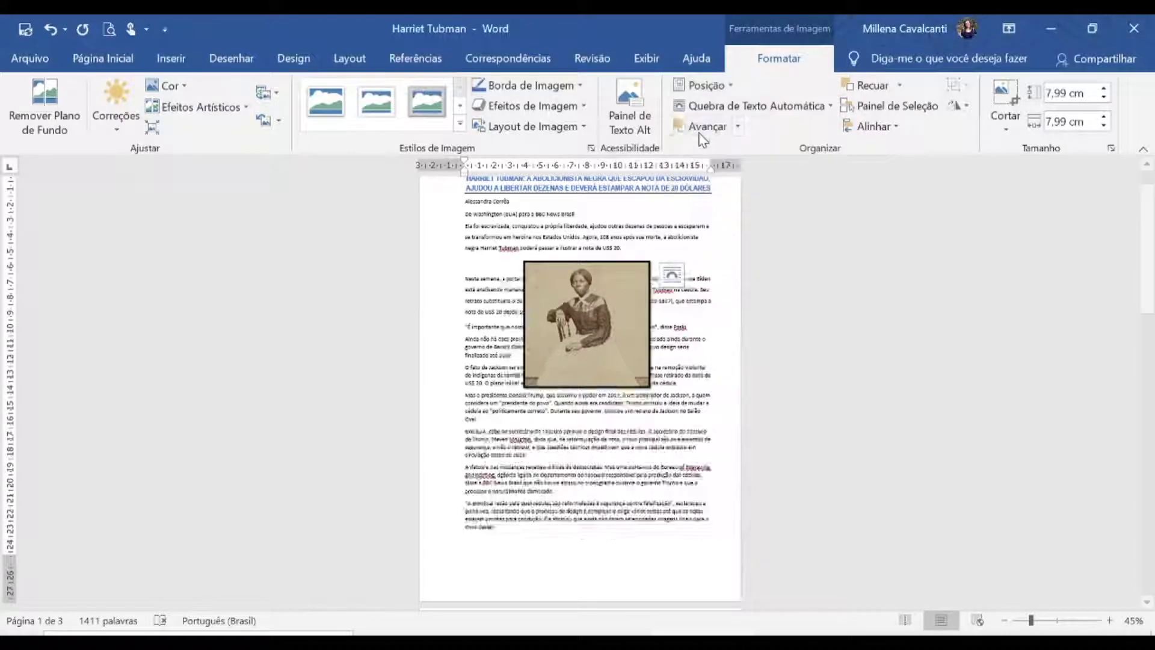
# Try the Justa text wrapping on the portrait and select the line fragments beside it to check how the text flows.
pyautogui.click(813, 108)
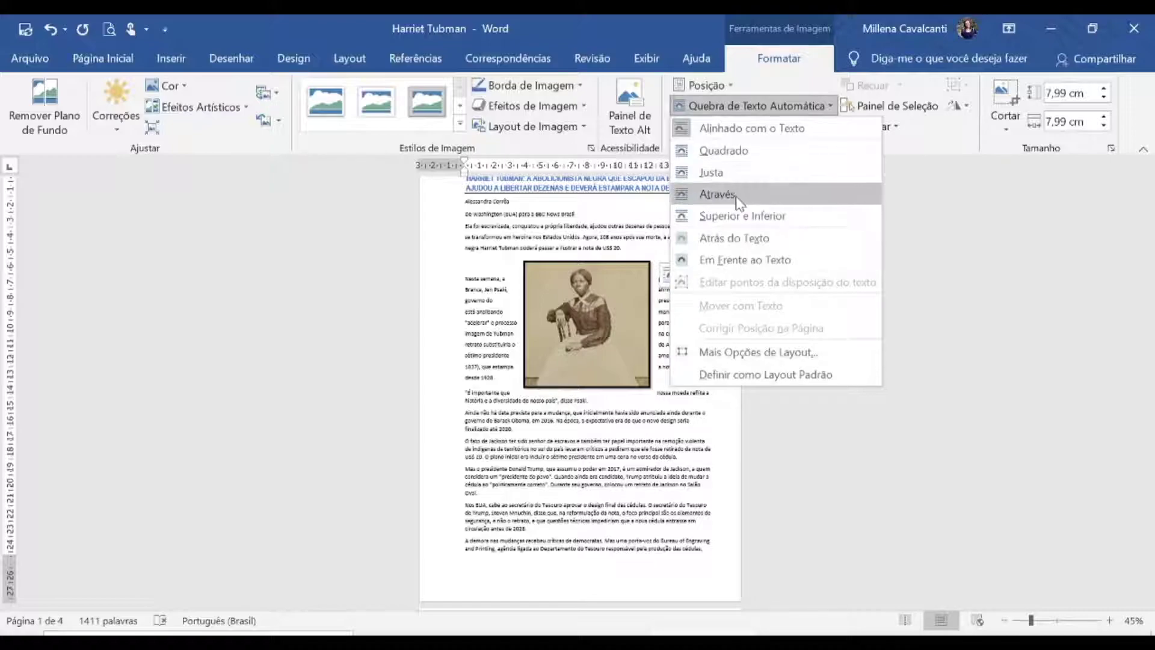
pyautogui.press('Escape')
pyautogui.scroll(7, 152, 321)
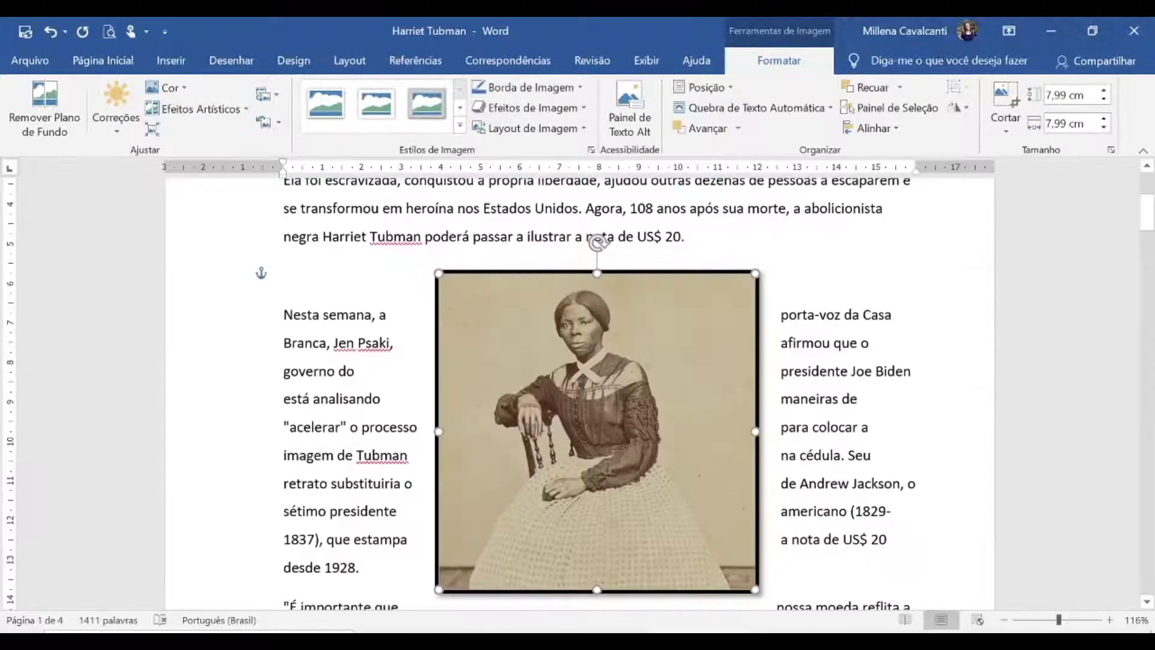
pyautogui.moveTo(285, 314); pyautogui.dragTo(390, 315)
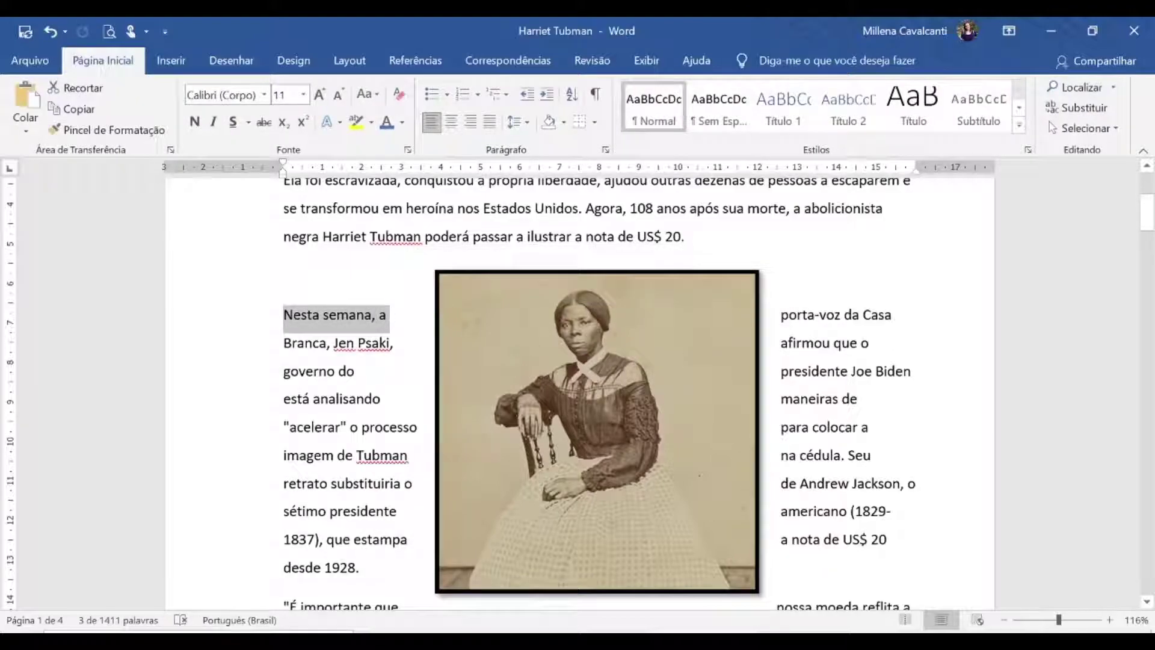
pyautogui.moveTo(781, 314); pyautogui.dragTo(894, 316)
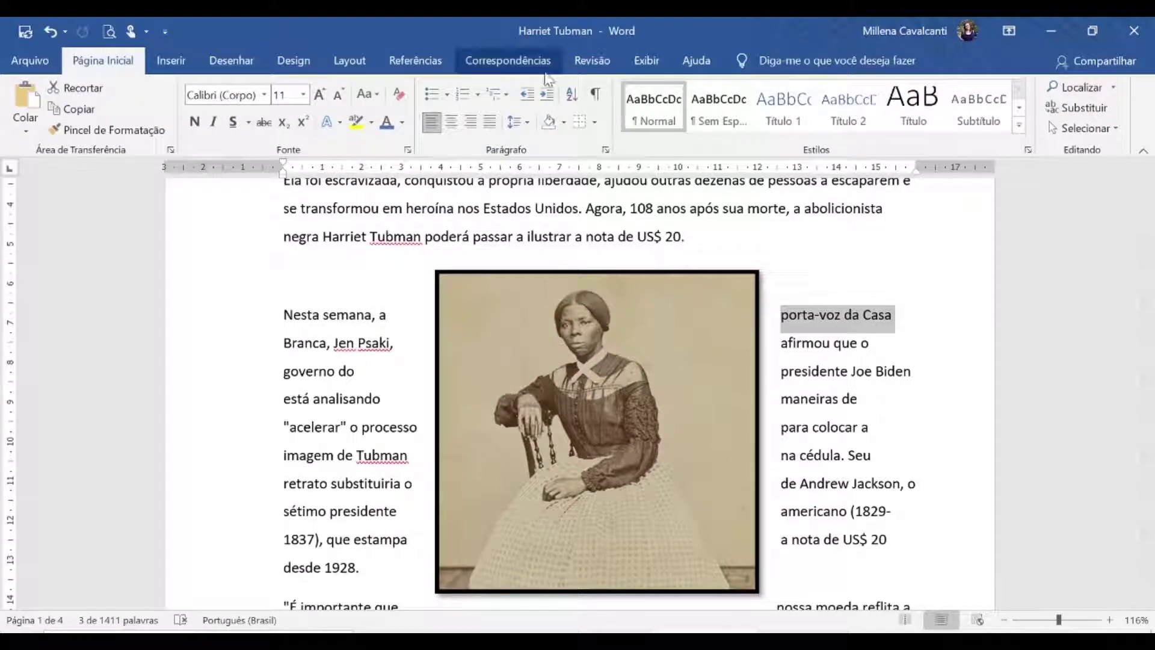
# Return the portrait's text wrapping to Alinhado com o Texto.
pyautogui.click(735, 369)
pyautogui.click(787, 71)
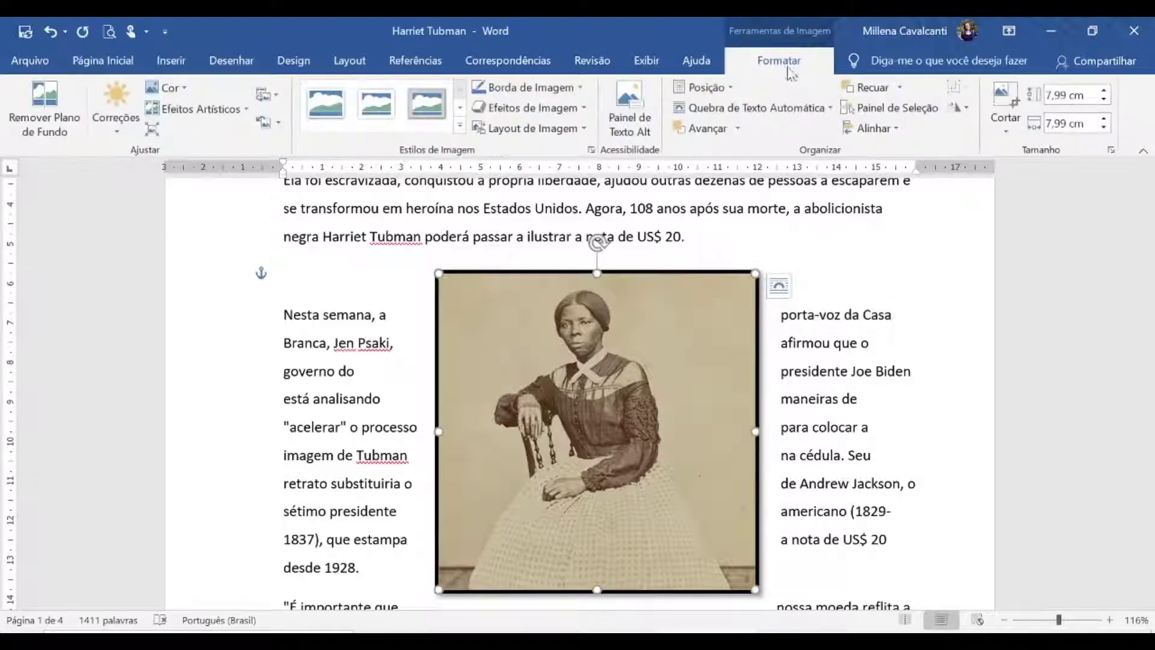
pyautogui.click(823, 112)
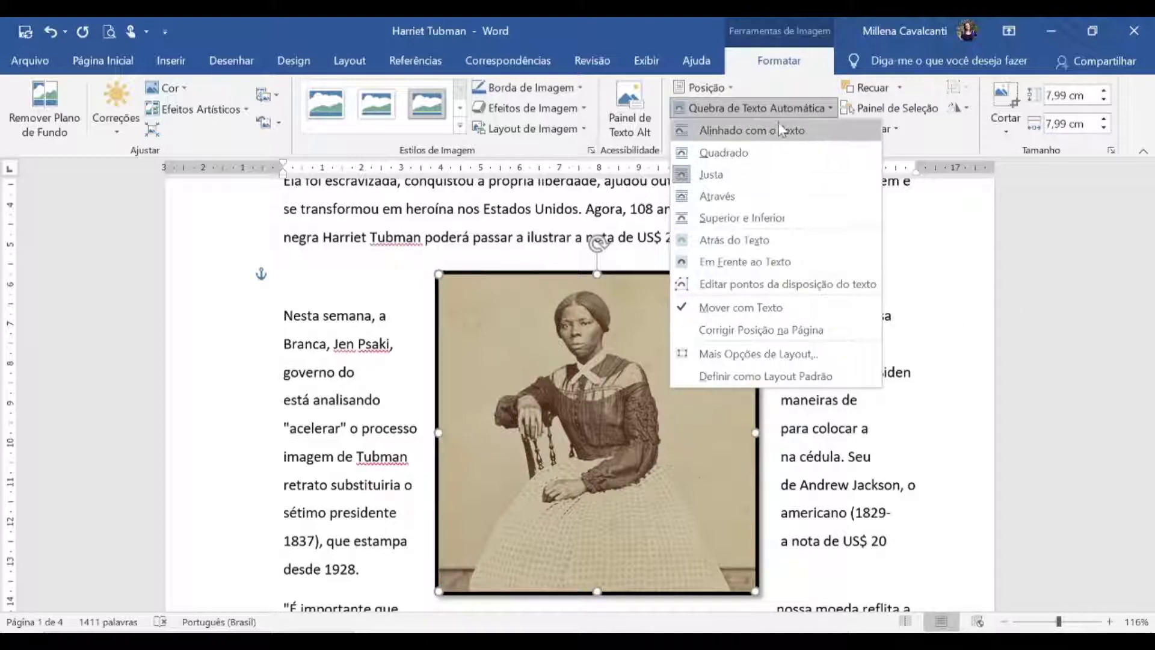
pyautogui.click(729, 129)
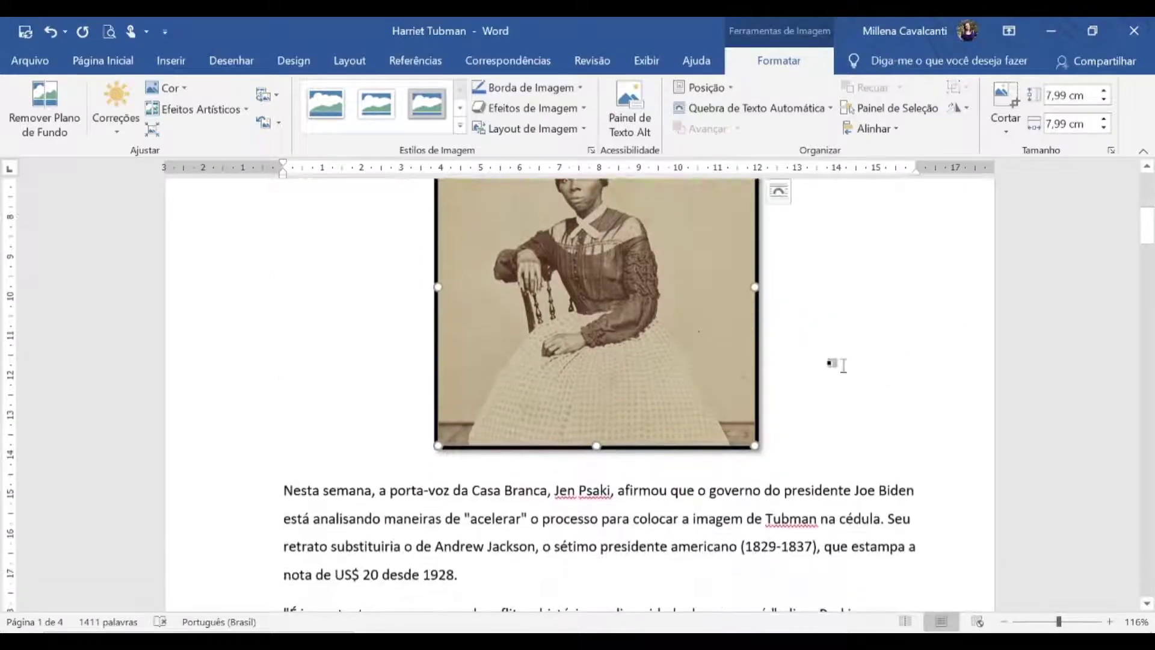
pyautogui.scroll(3, 752, 373)
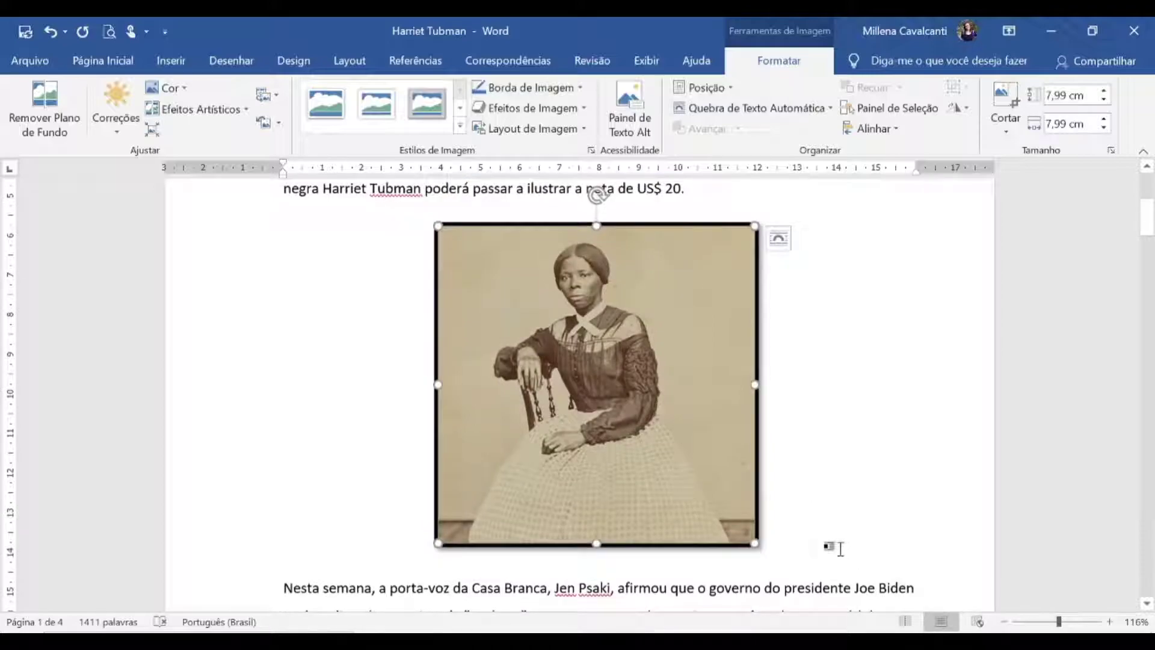
# Preview the portrait's 90° rotation options and try rotating it freehand.
pyautogui.click(961, 111)
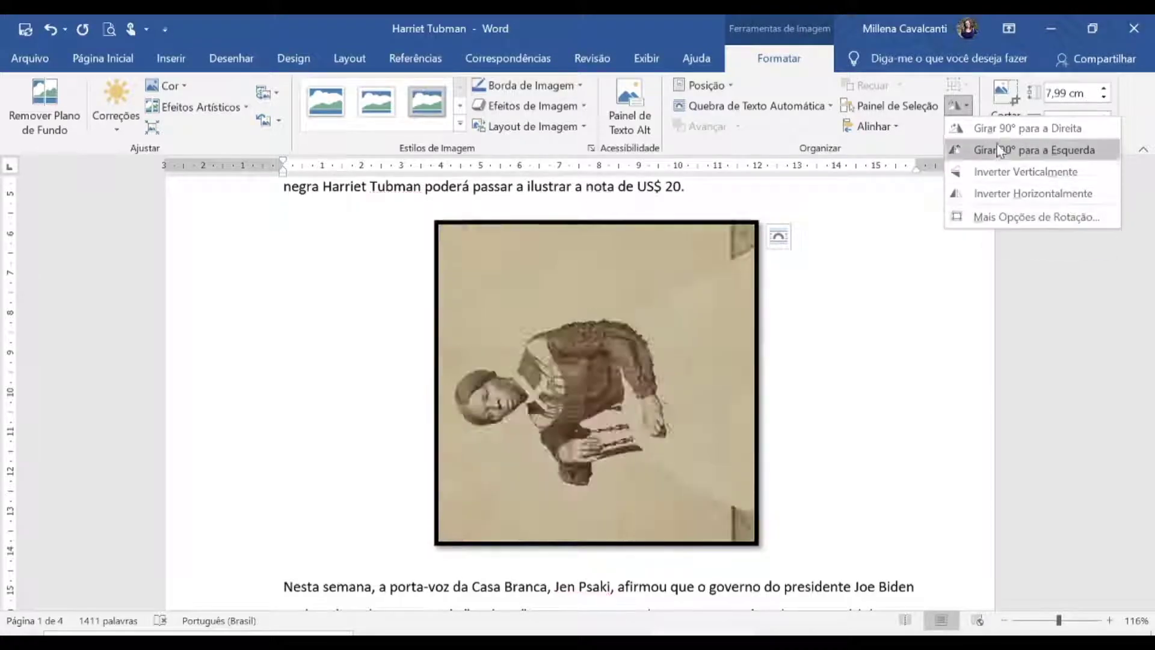
pyautogui.click(858, 299)
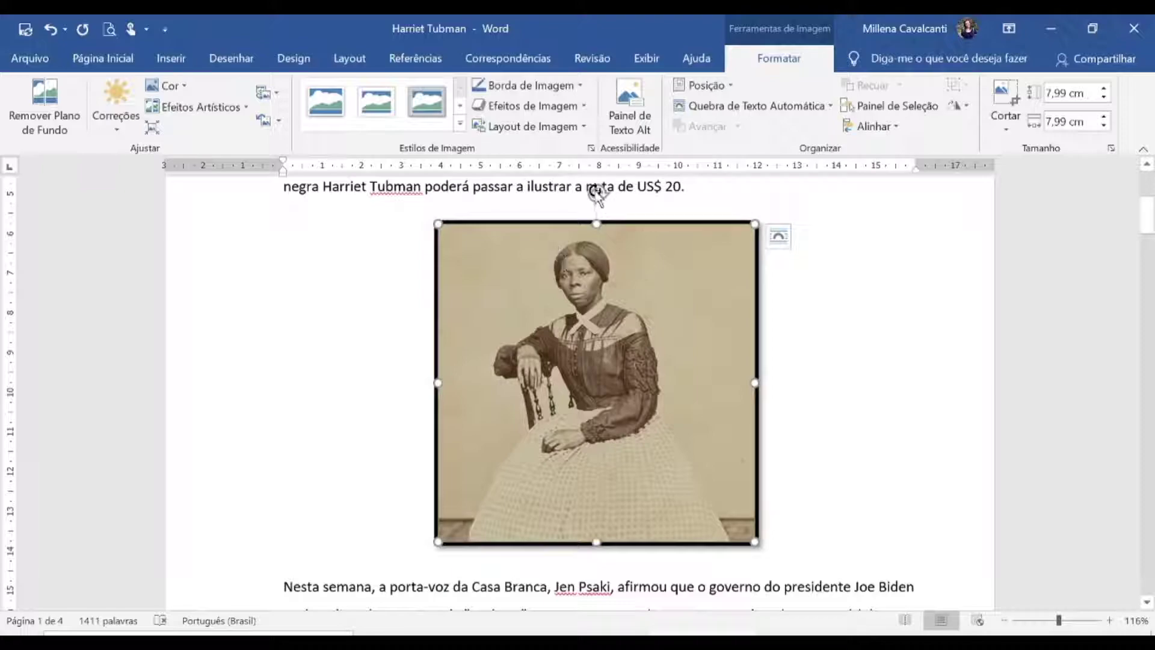
pyautogui.moveTo(594, 195); pyautogui.dragTo(588, 239)
pyautogui.click(869, 359)
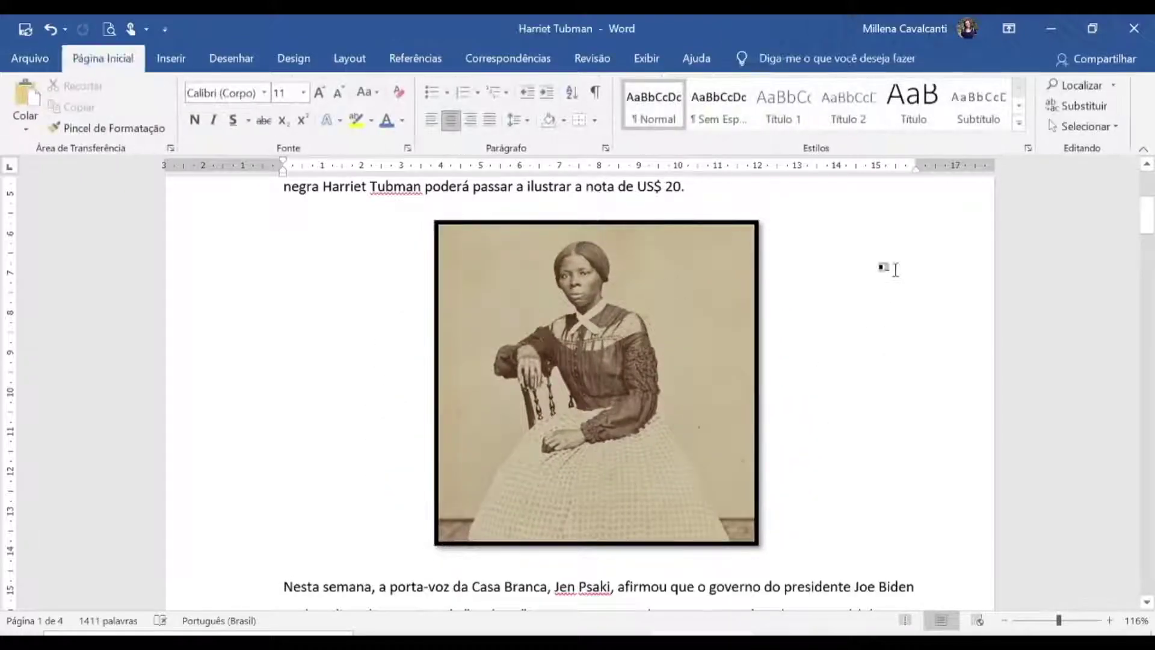
# Insert an online picture from the Outono category, showing trees over red fallen leaves, below the paragraph ending "desde 1928.".
pyautogui.scroll(-4, 637, 338)
pyautogui.click(288, 465)
pyautogui.click(171, 58)
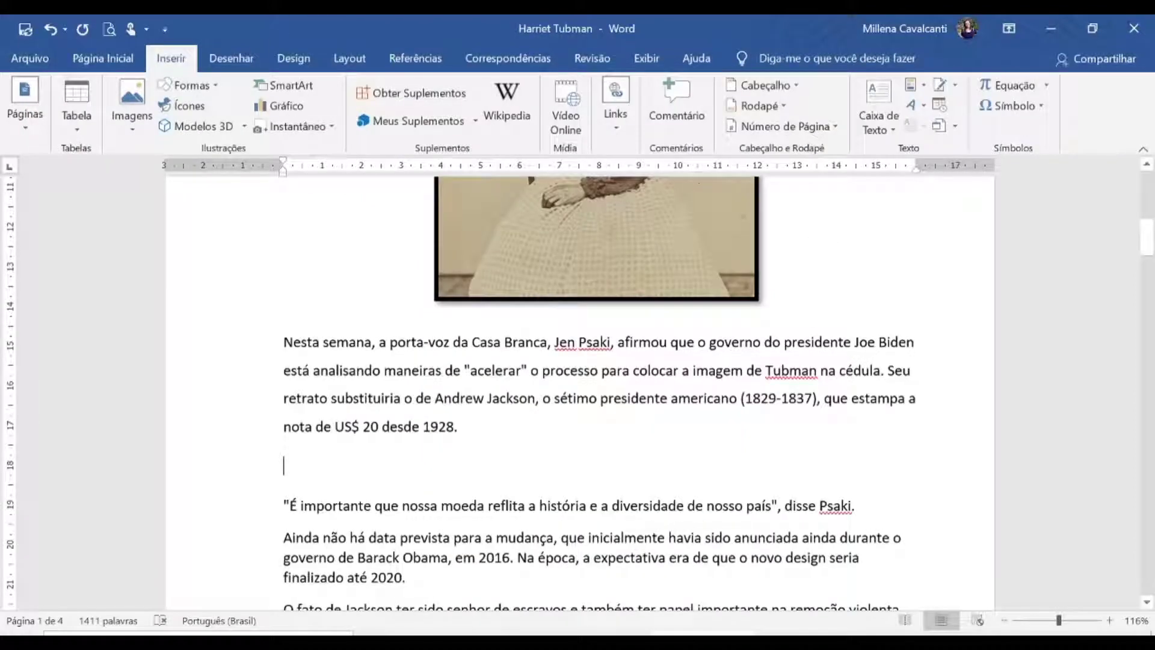
pyautogui.click(128, 121)
pyautogui.click(162, 199)
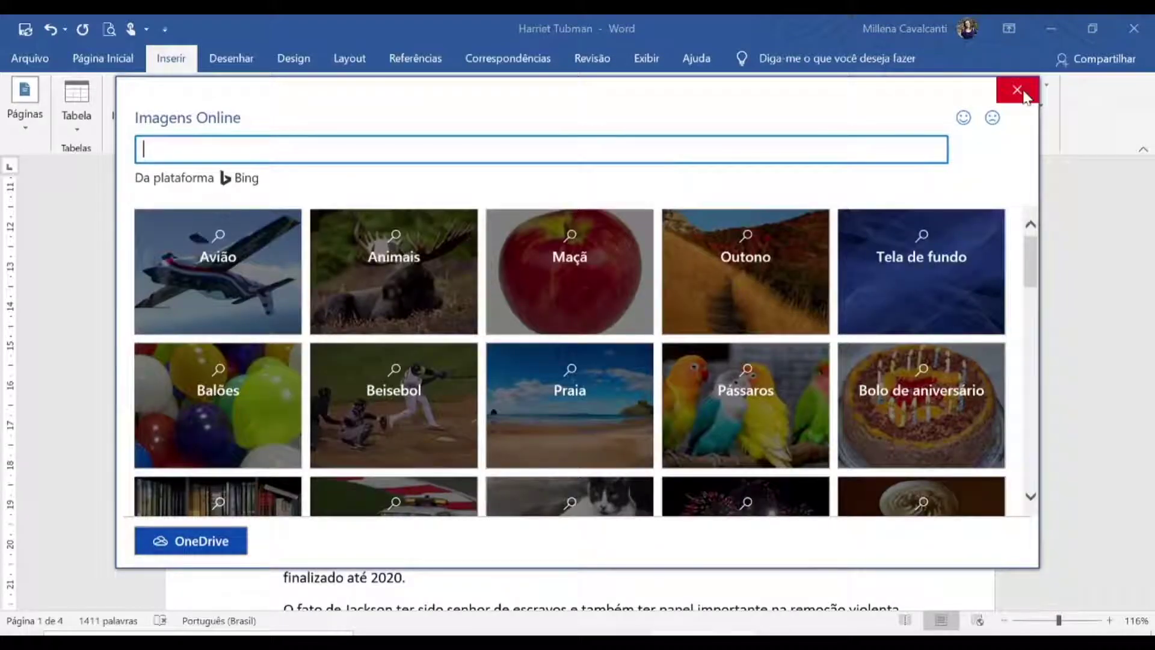
pyautogui.click(710, 269)
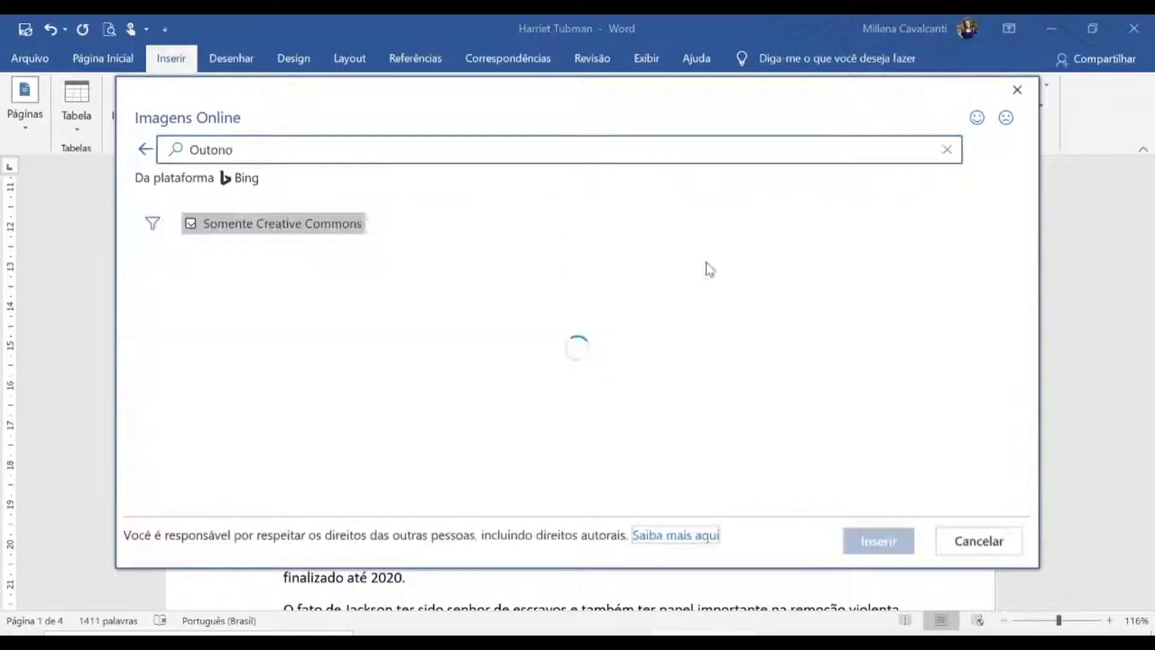
pyautogui.click(614, 337)
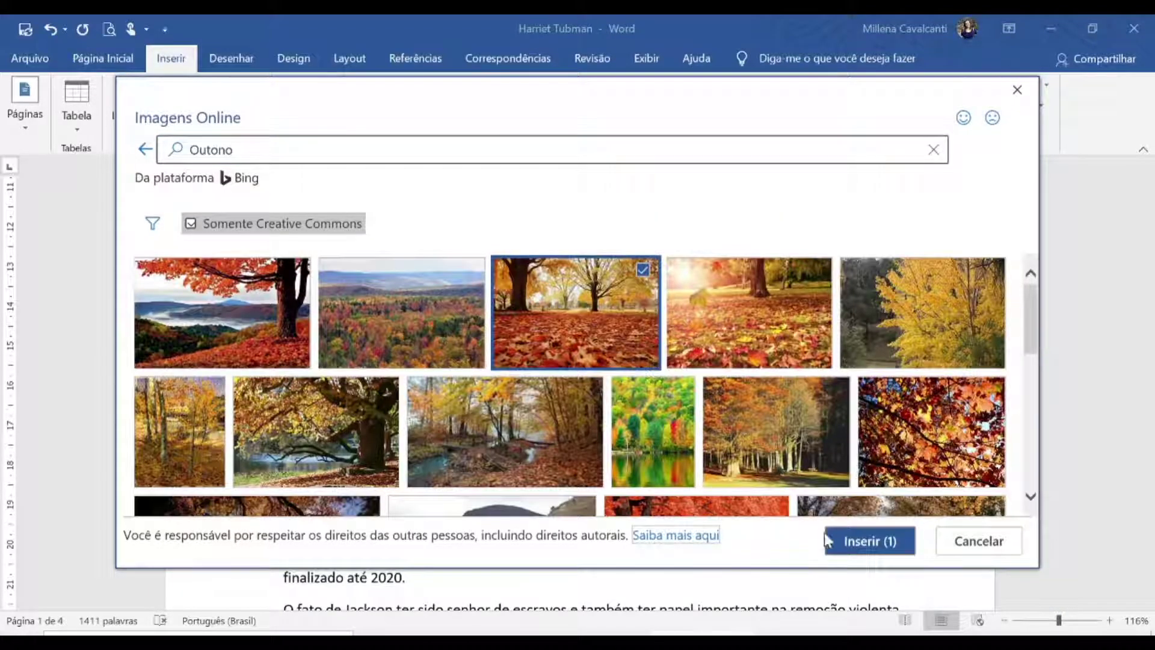
pyautogui.click(879, 543)
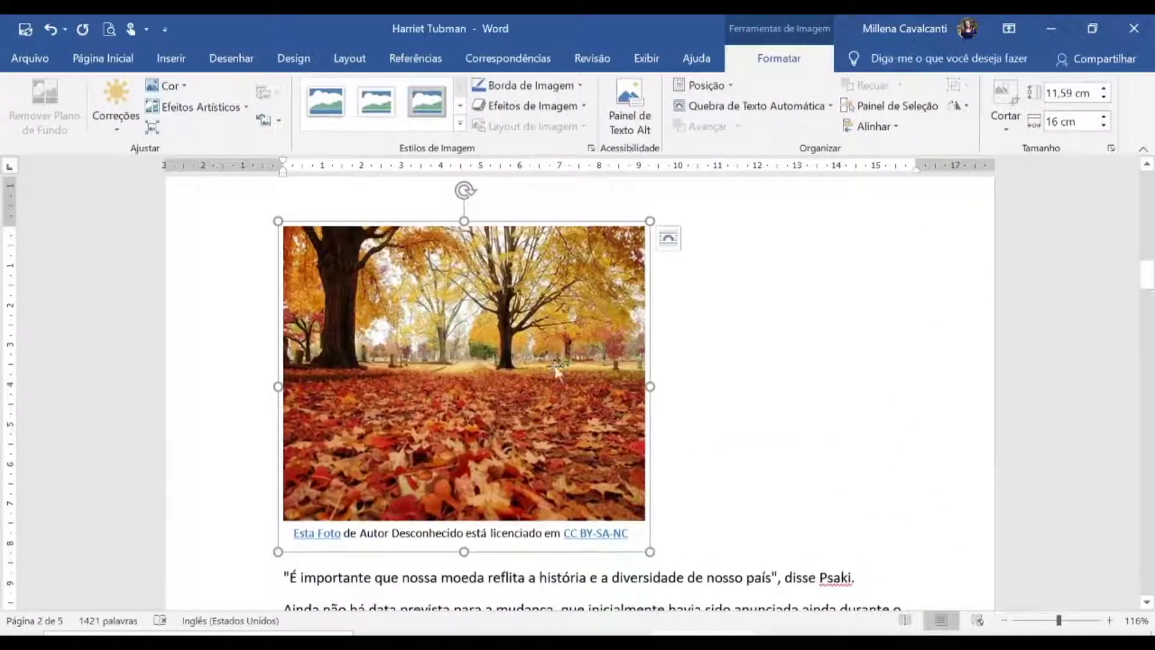
# Add a blank line after the paragraph ending "finalizado até 2020.".
pyautogui.click(850, 442)
pyautogui.scroll(-3, 850, 442)
pyautogui.click(408, 404)
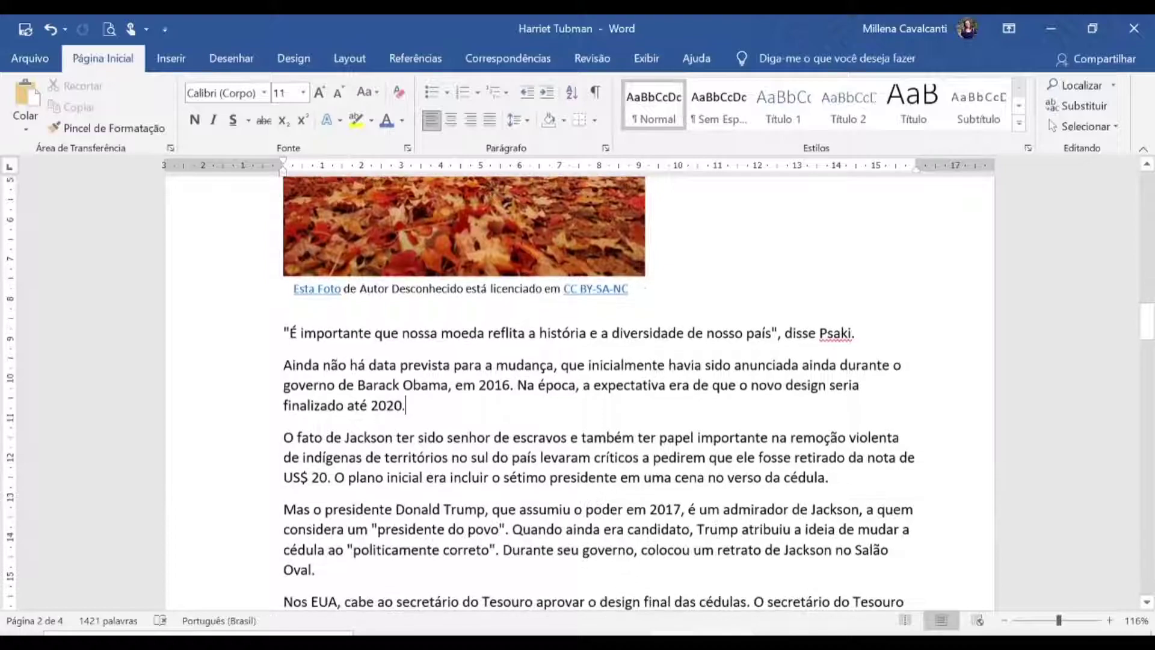
pyautogui.press('Return')
pyautogui.scroll(1, 543, 235)
# Draw a rectangle about 1.05 cm high and 3.06 cm wide on the blank line below "finalizado até 2020.".
pyautogui.click(171, 58)
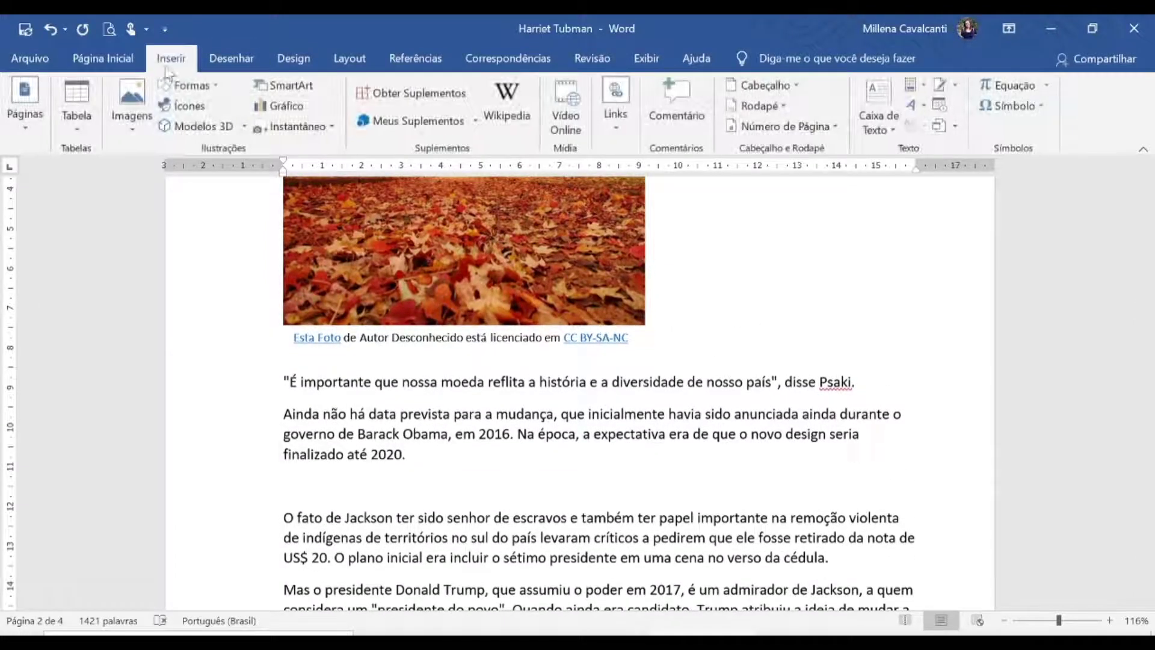
pyautogui.click(215, 85)
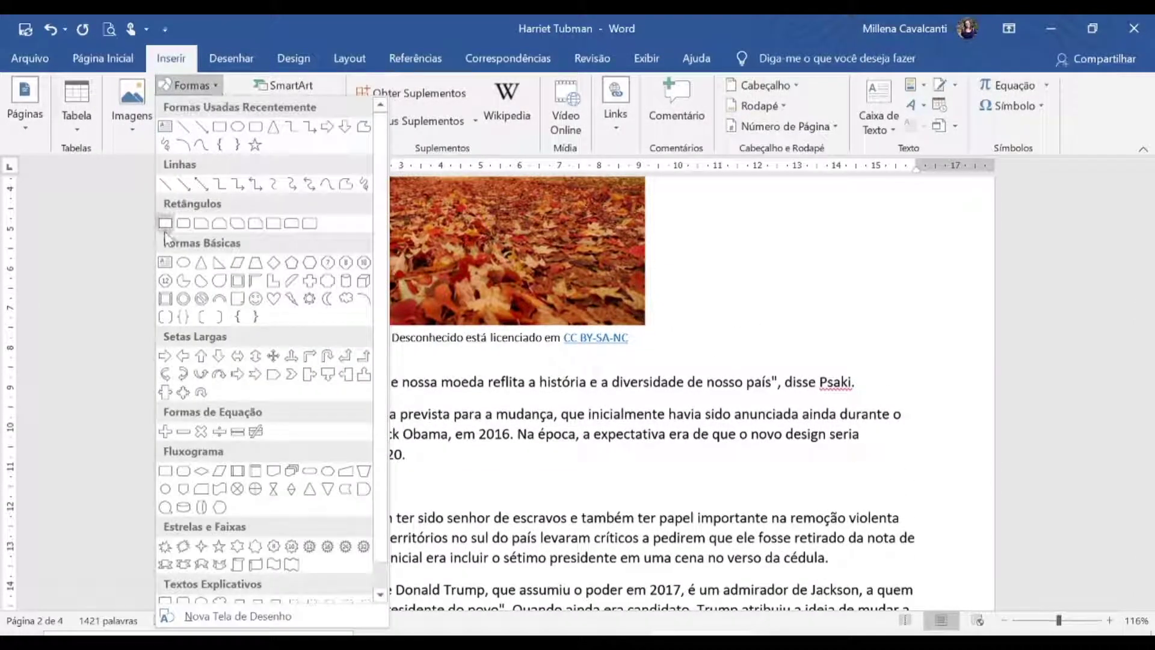
pyautogui.click(166, 216)
pyautogui.moveTo(319, 466); pyautogui.dragTo(439, 508)
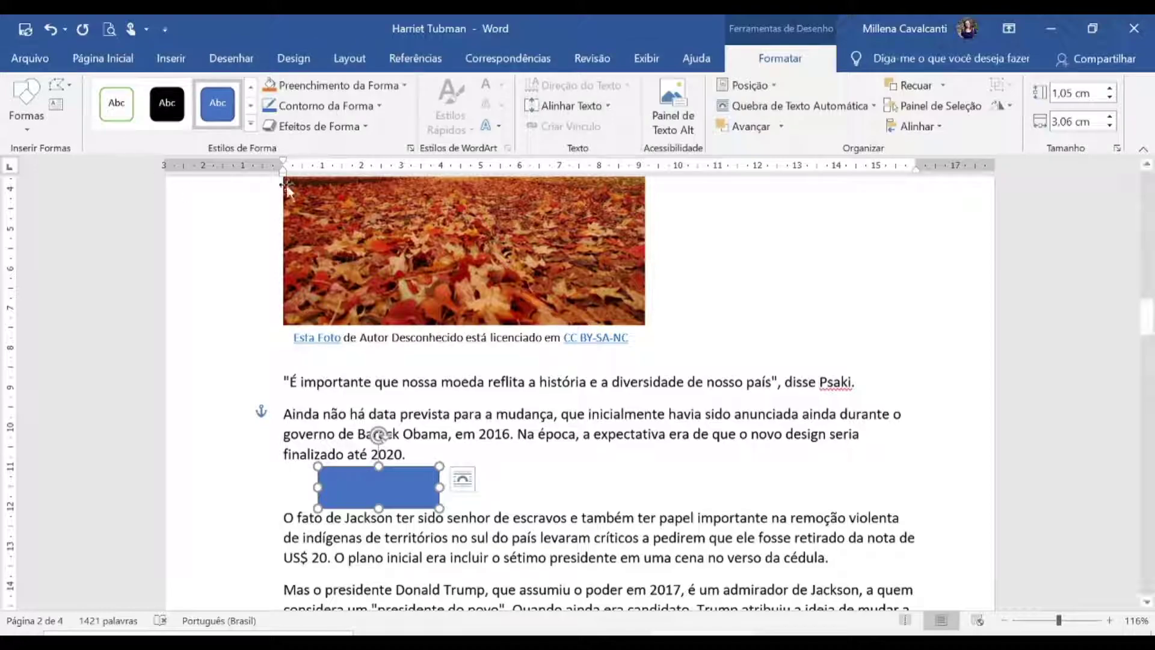
# Insert the active wheelchair icon from the Acessibilidade category and move it just before the word "mudança".
pyautogui.click(170, 58)
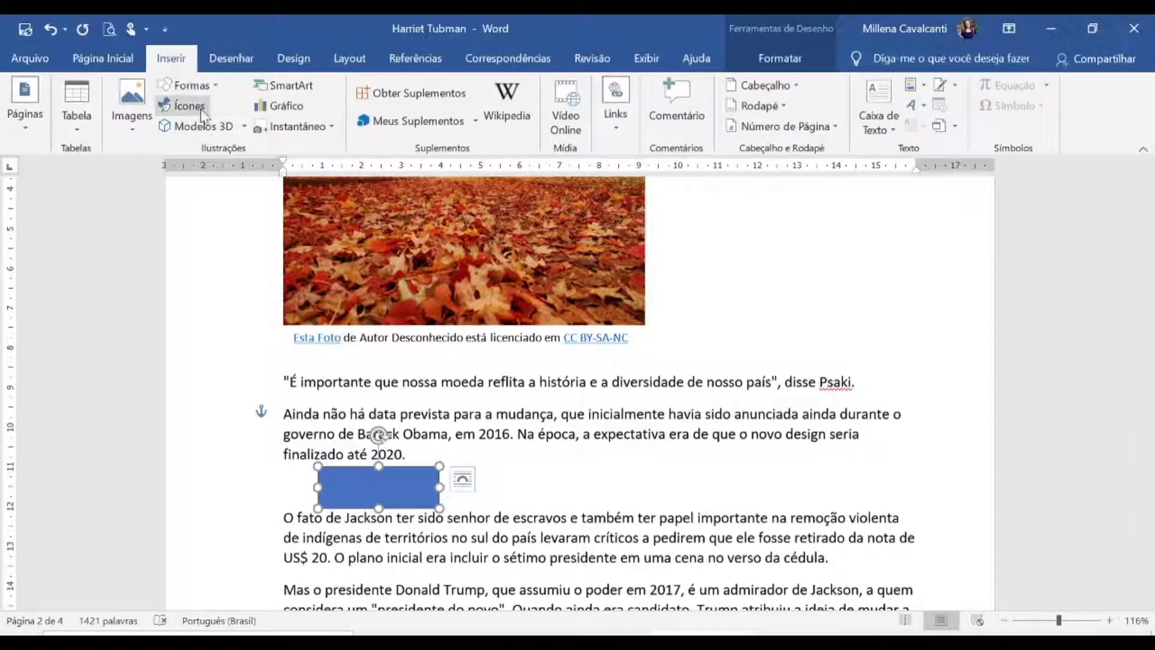
pyautogui.click(180, 107)
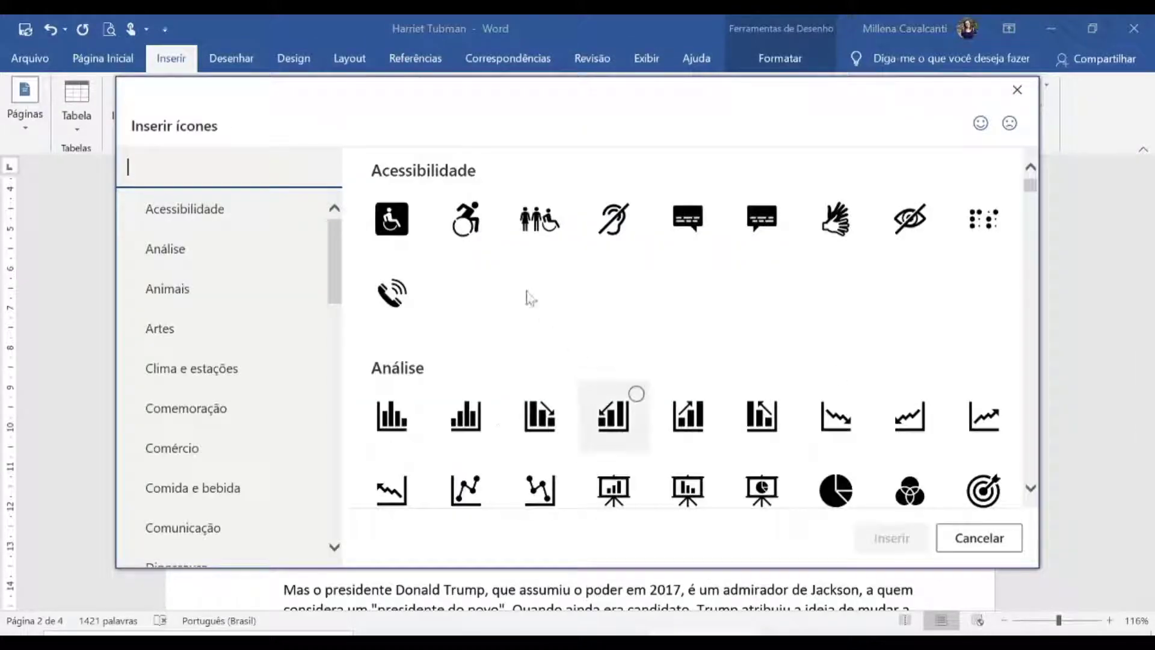
pyautogui.click(466, 219)
pyautogui.click(892, 541)
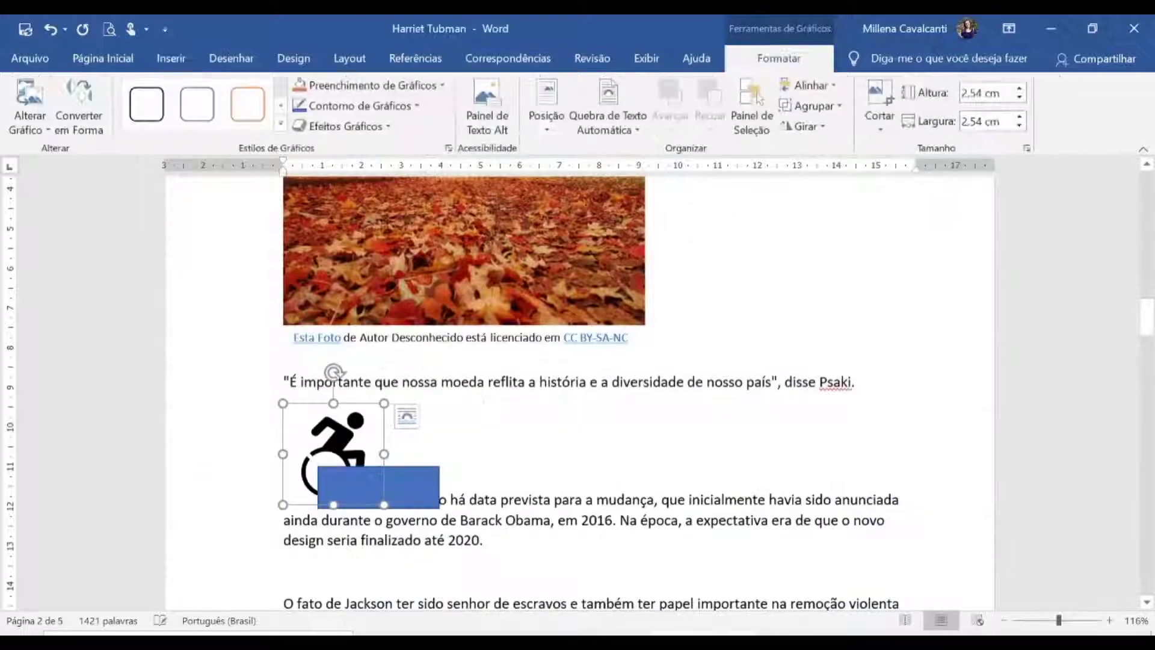
pyautogui.moveTo(332, 437); pyautogui.dragTo(591, 421)
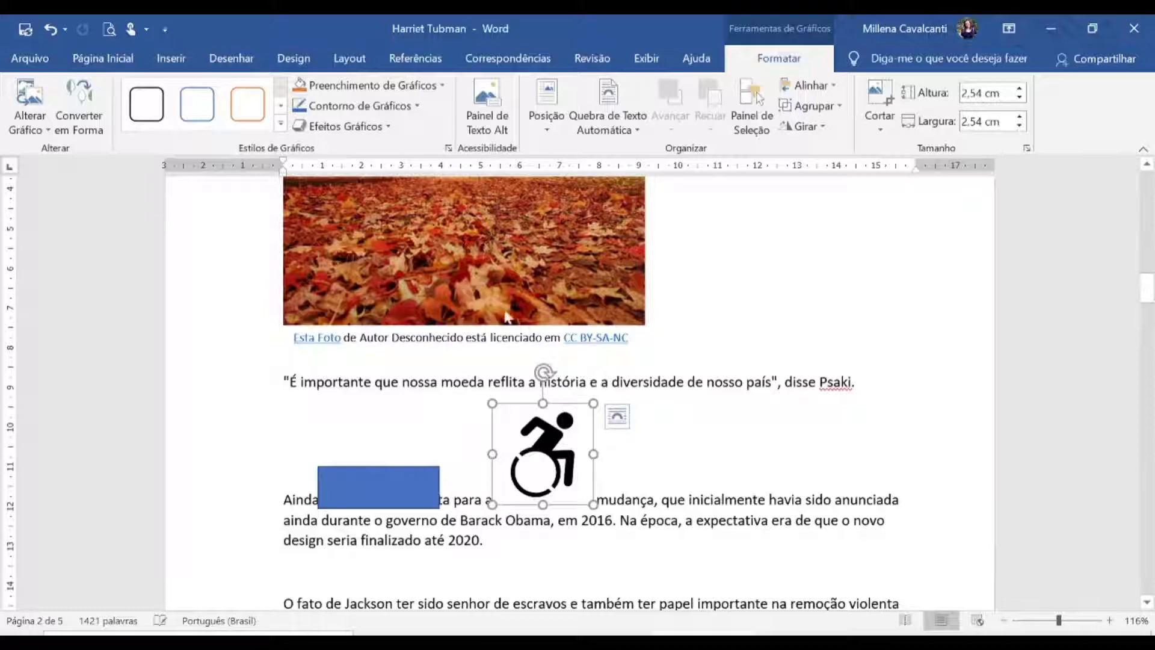
# Insert a Lista Básica em Blocos SmartArt graphic on the blank line below "finalizado até 2020.".
pyautogui.click(169, 59)
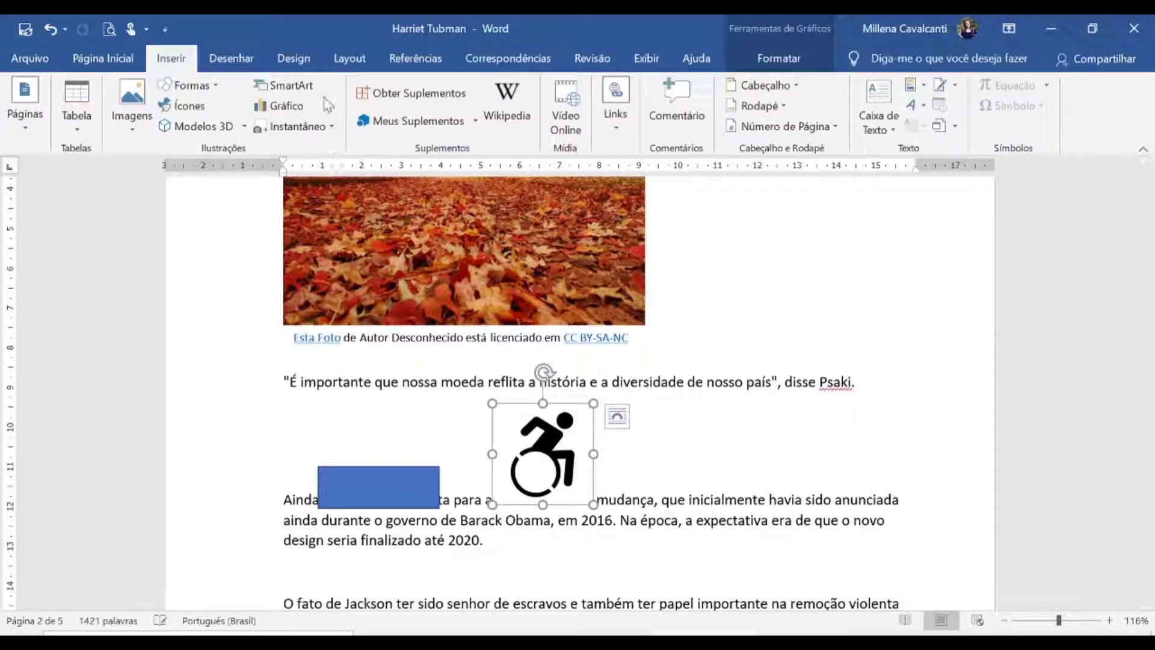
pyautogui.click(498, 565)
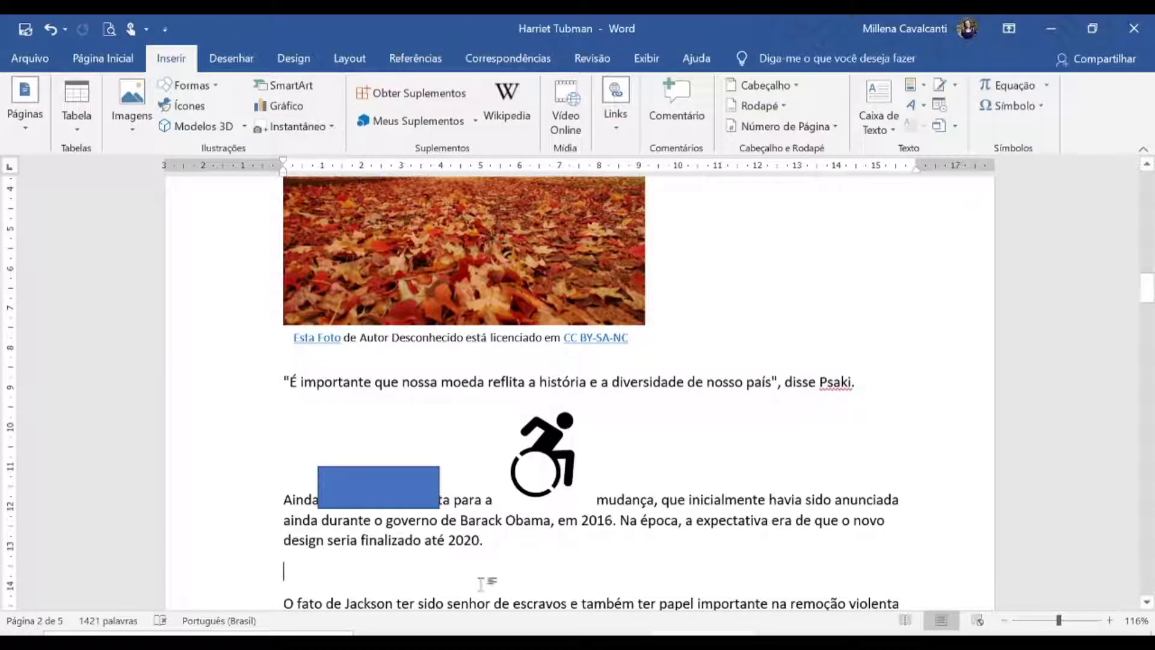
pyautogui.click(284, 89)
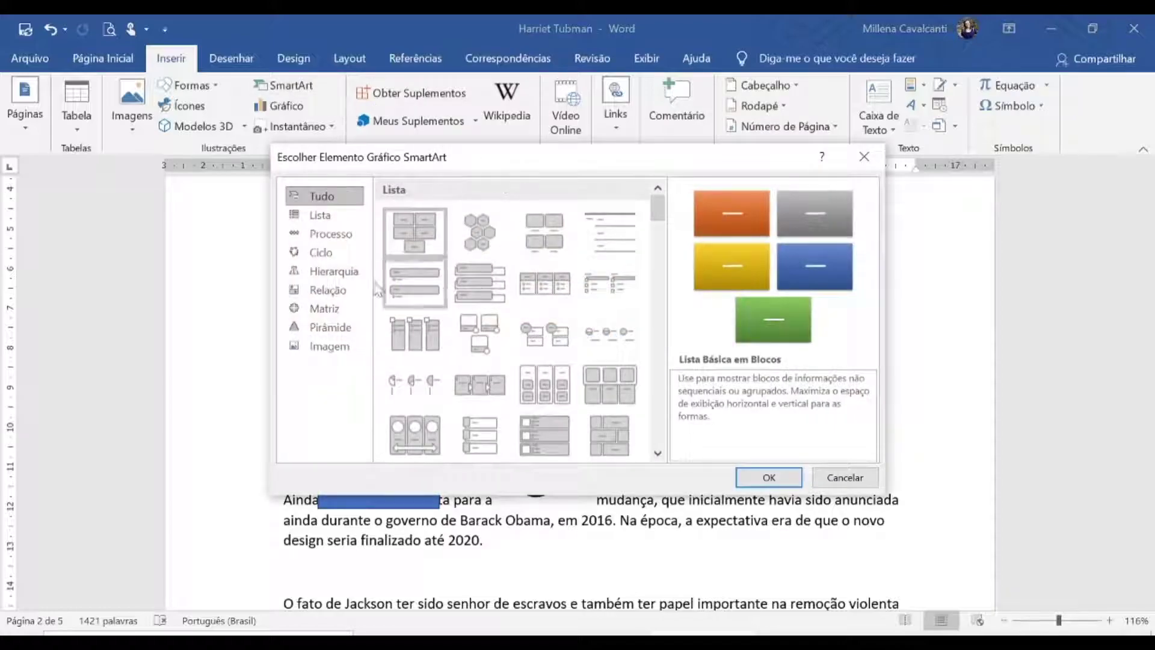
pyautogui.click(321, 252)
pyautogui.click(324, 346)
pyautogui.click(321, 252)
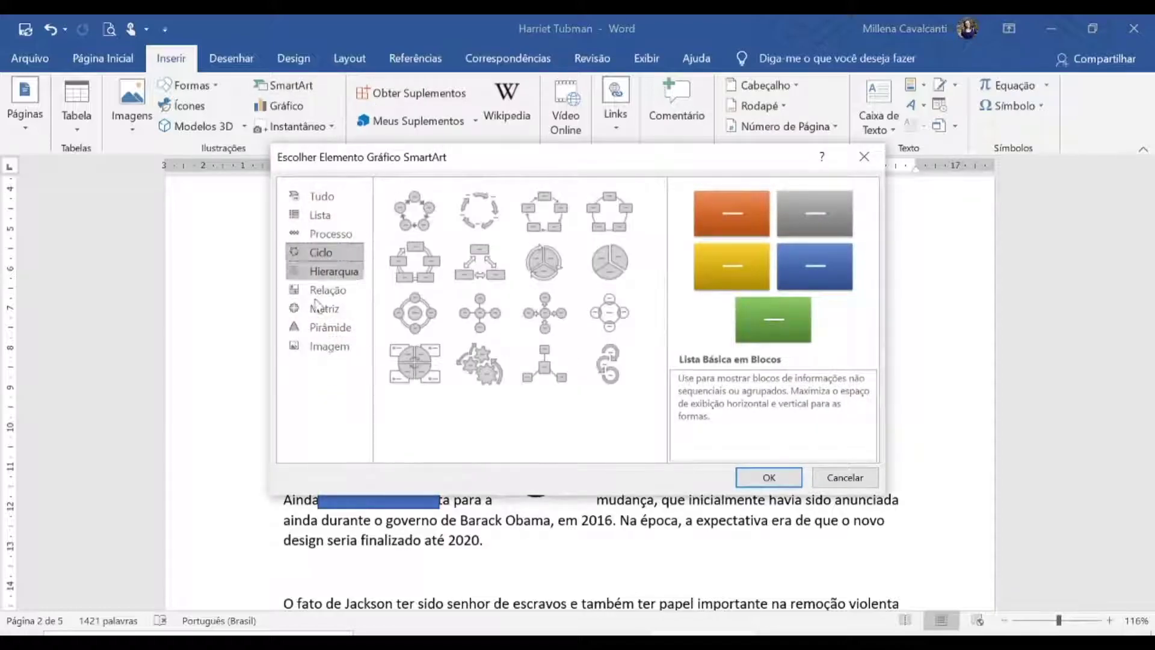
pyautogui.click(338, 347)
pyautogui.click(768, 477)
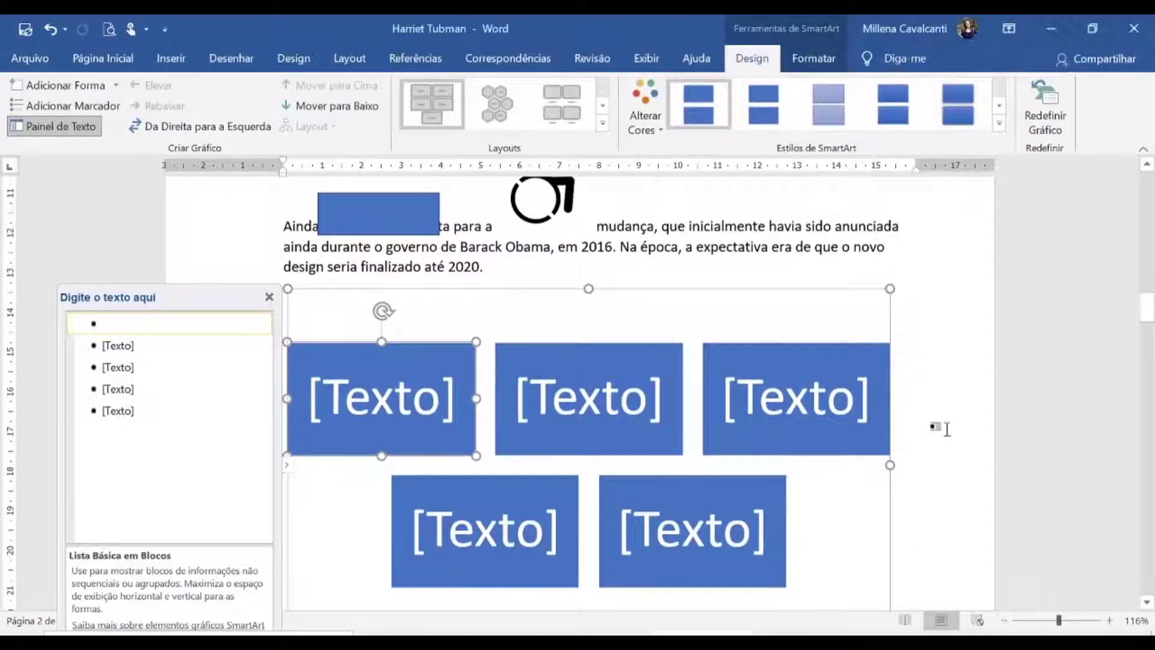
# Delete the wheelchair icon and the blue rectangle above the SmartArt graphic.
pyautogui.scroll(-5, 944, 427)
pyautogui.scroll(6, 946, 428)
pyautogui.scroll(3, 946, 429)
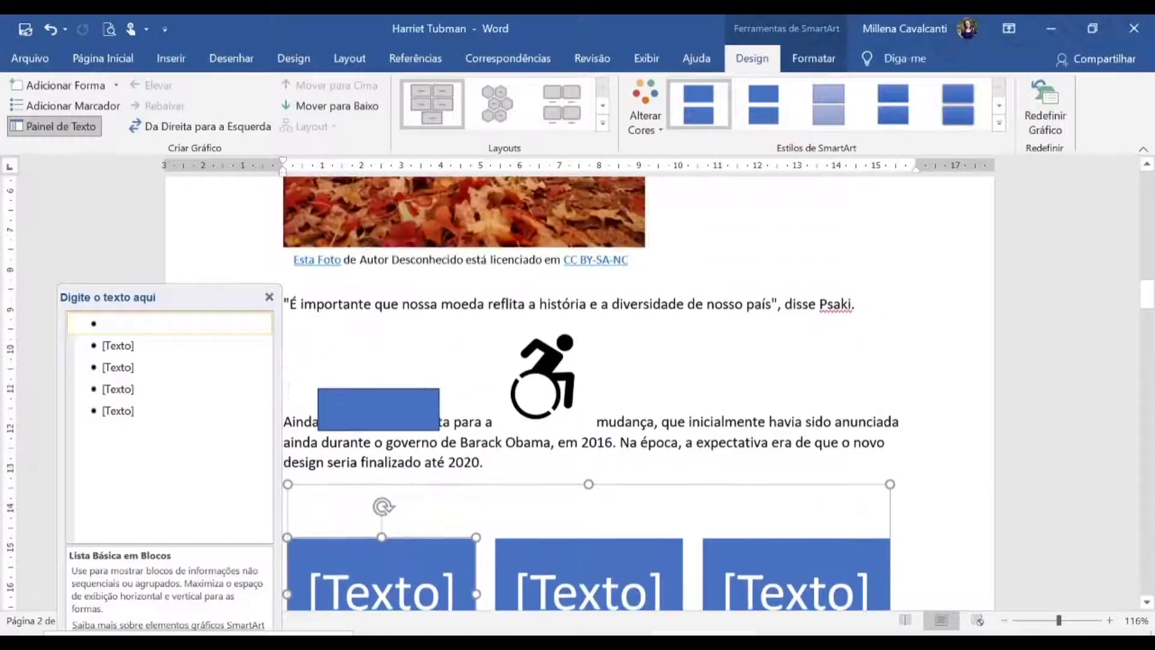
pyautogui.click(542, 374)
pyautogui.press('Delete')
pyautogui.moveTo(415, 404); pyautogui.dragTo(418, 409)
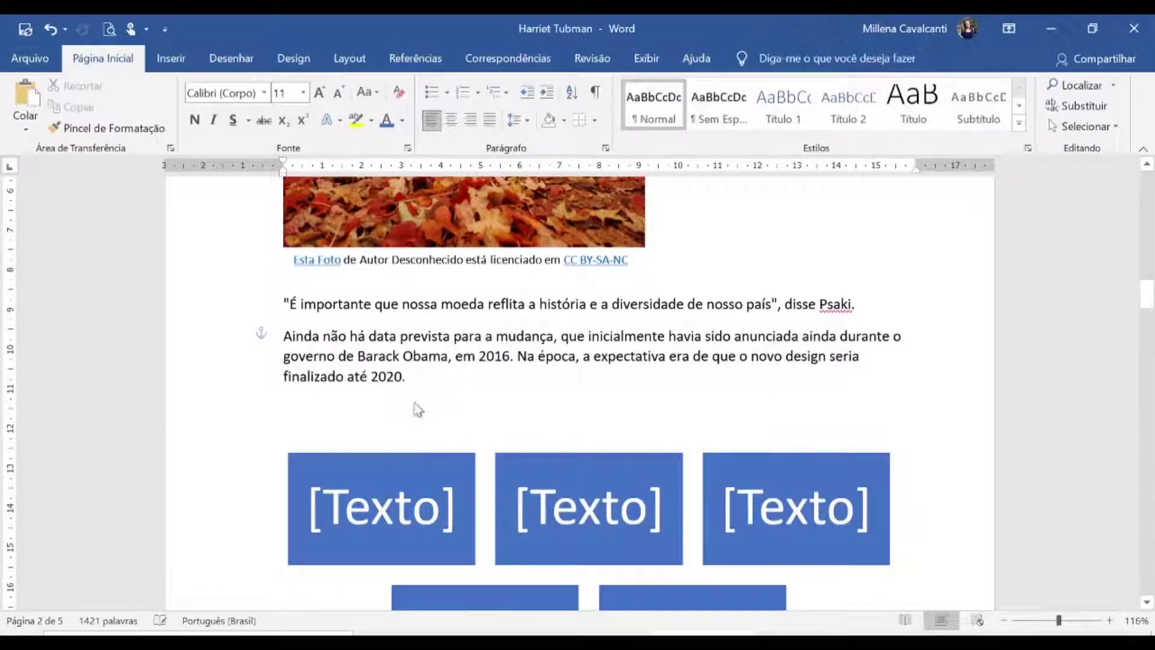
# Add a blank line after the paragraph ending "circulação antes de 2028.".
pyautogui.click(182, 65)
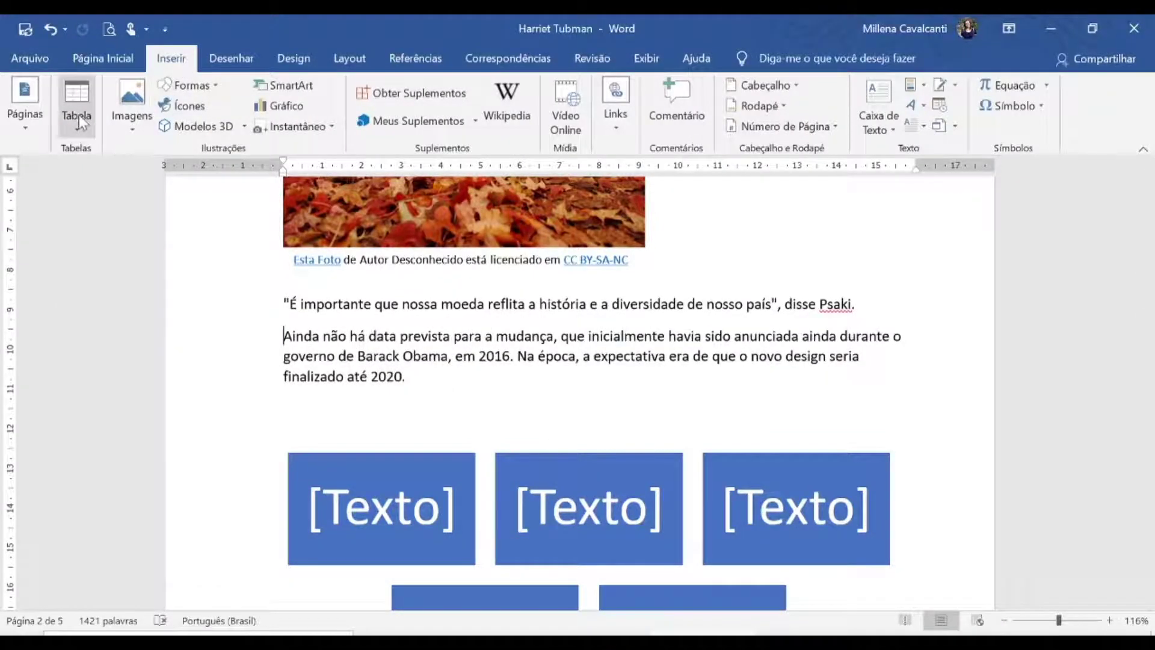
pyautogui.click(858, 417)
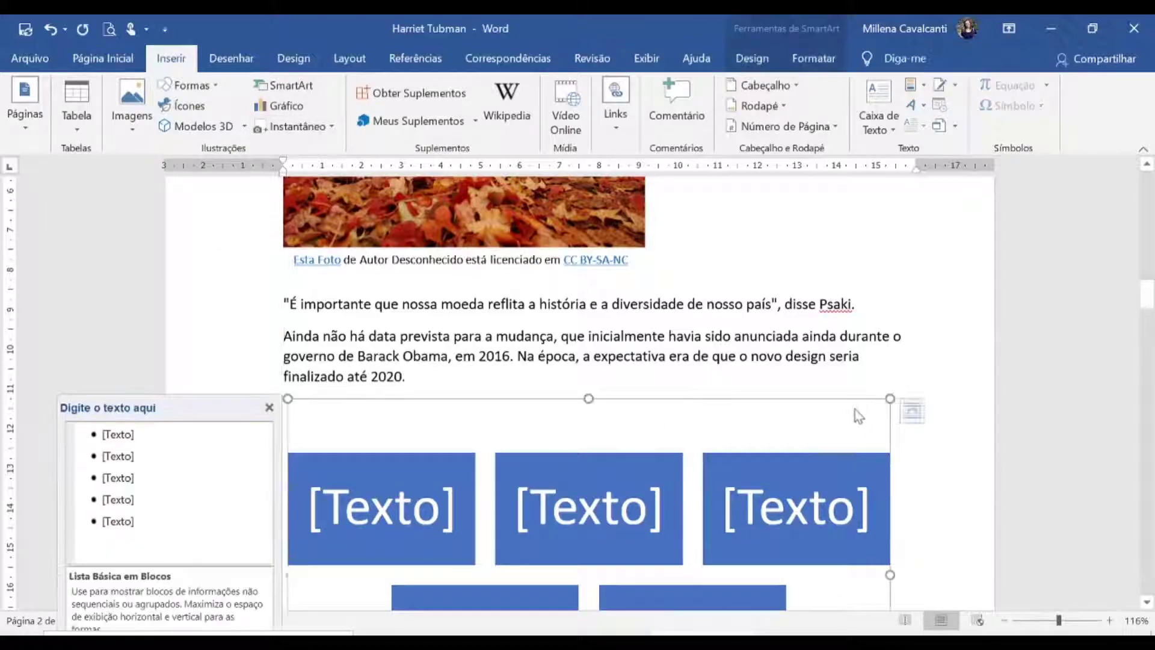
pyautogui.scroll(-15, 858, 416)
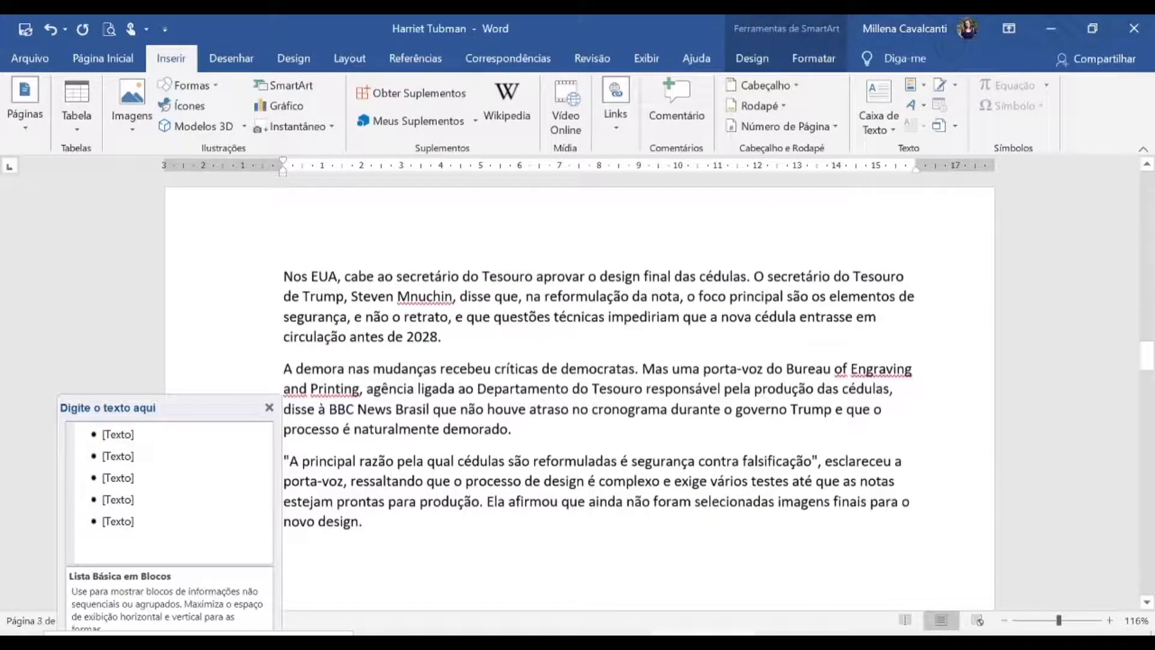
pyautogui.click(442, 336)
pyautogui.press('Return')
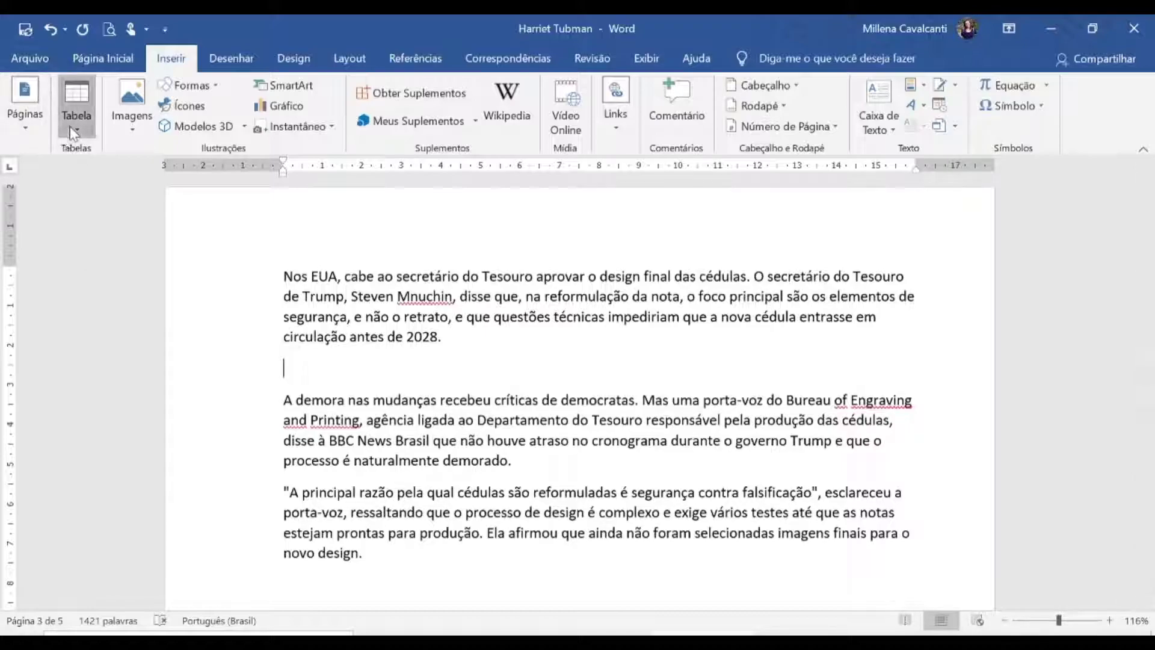
# Insert a table with 8 columns and 3 rows on the blank line and apply the gray table style with a solid header row.
pyautogui.click(76, 108)
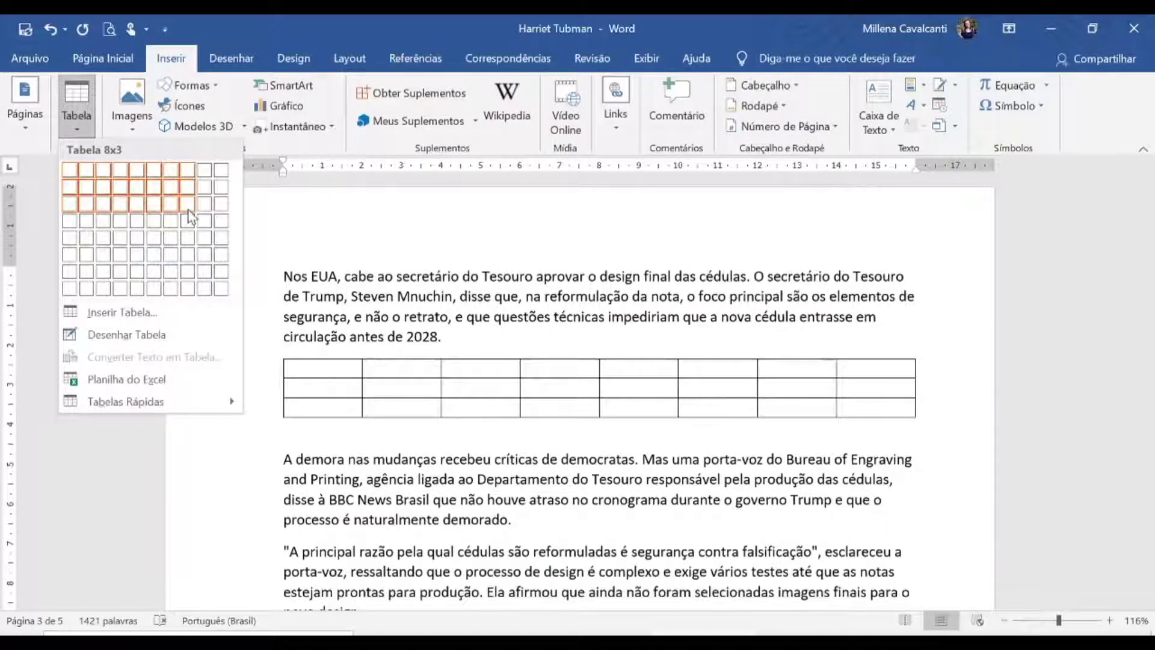
pyautogui.click(187, 206)
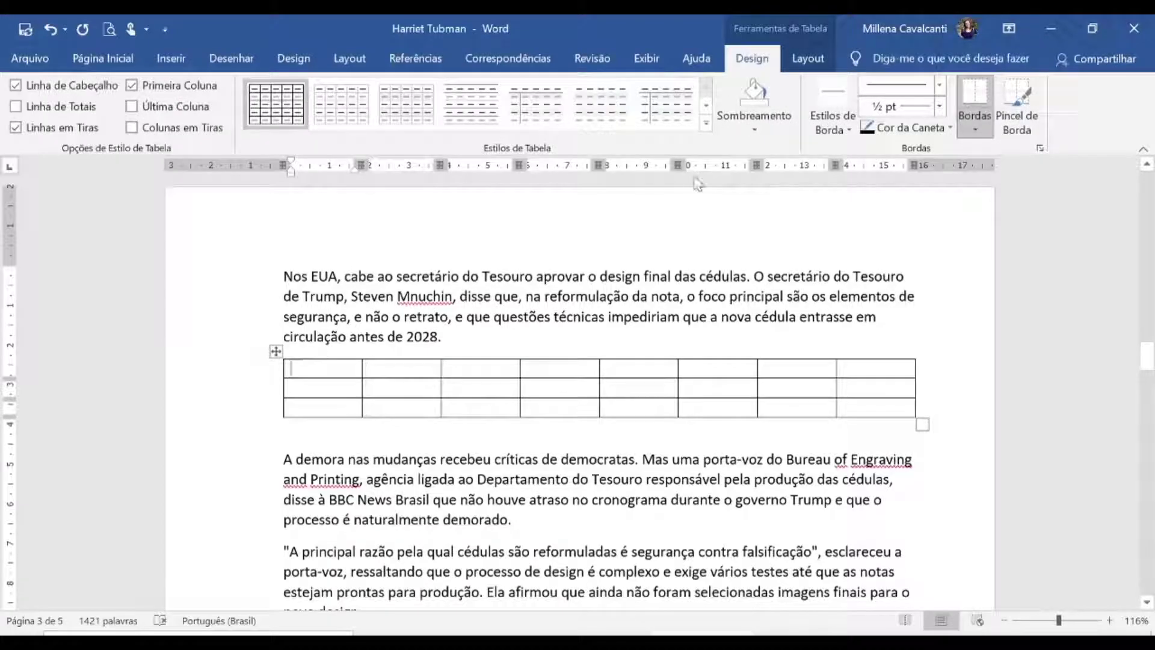
pyautogui.click(706, 123)
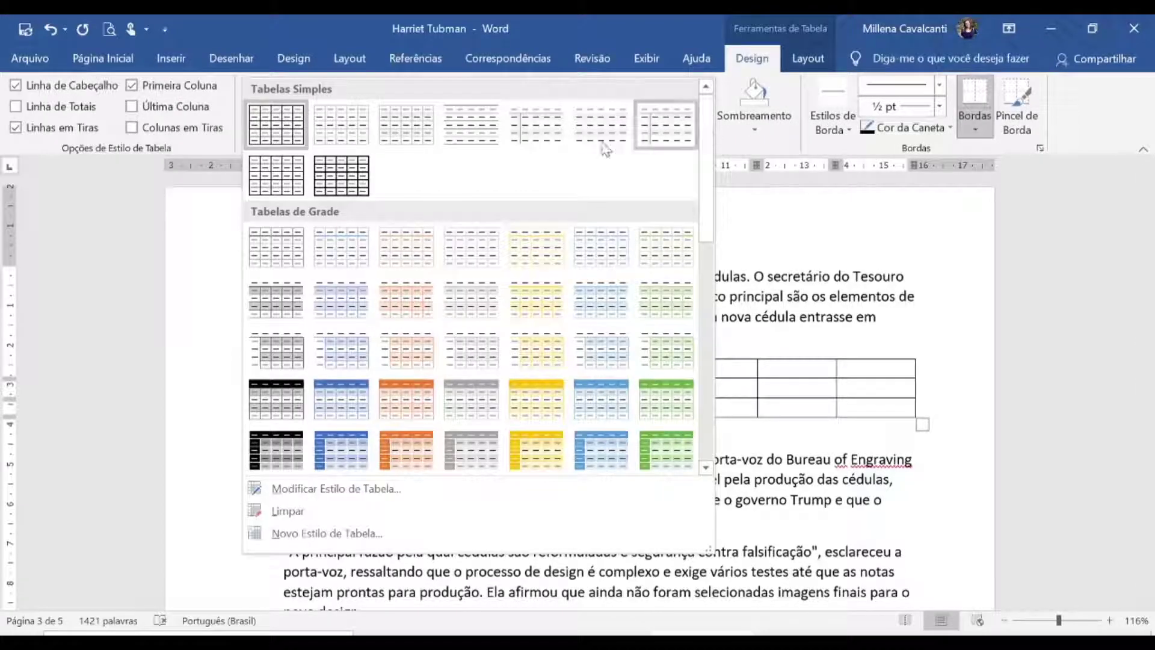
pyautogui.click(551, 407)
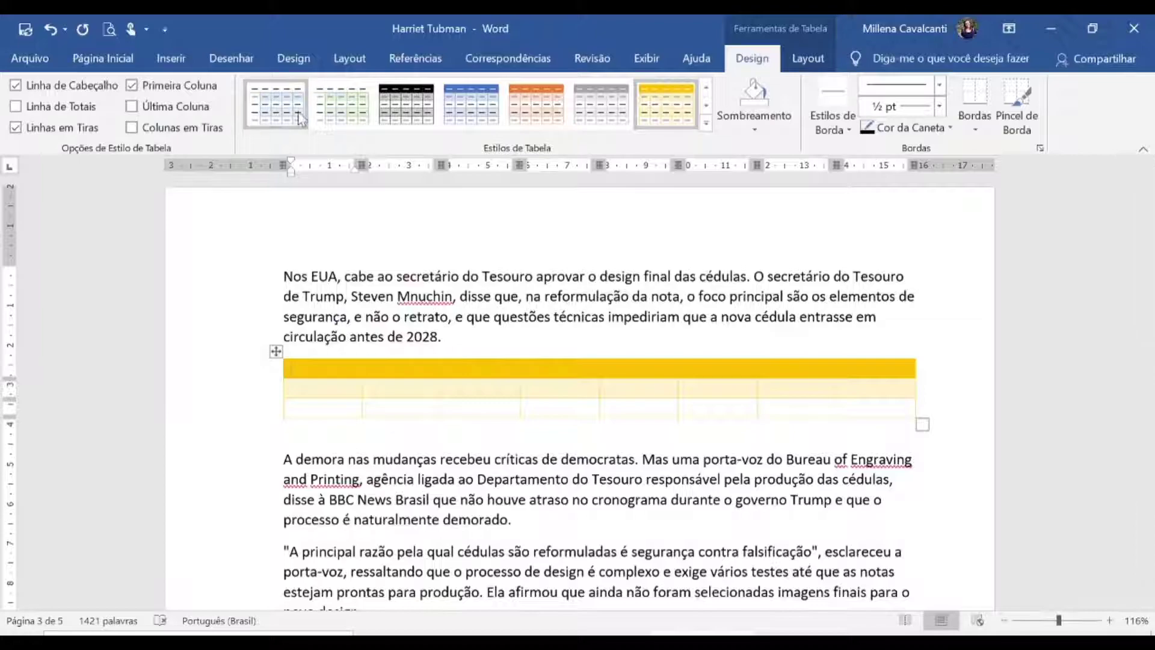
pyautogui.click(404, 111)
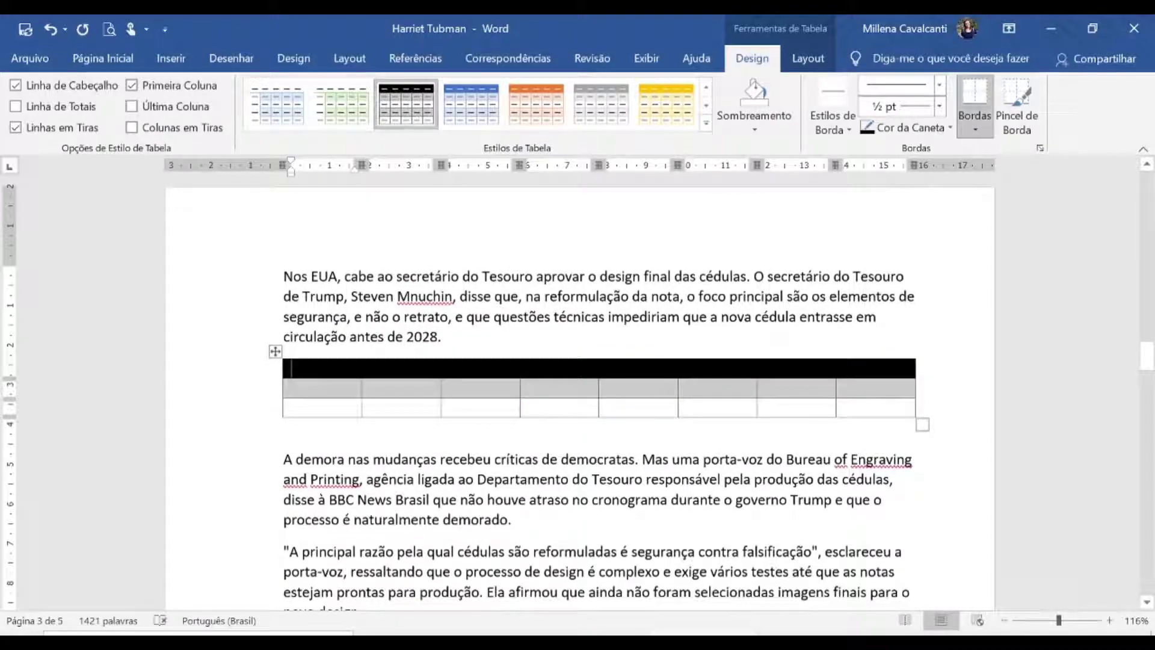
pyautogui.click(625, 105)
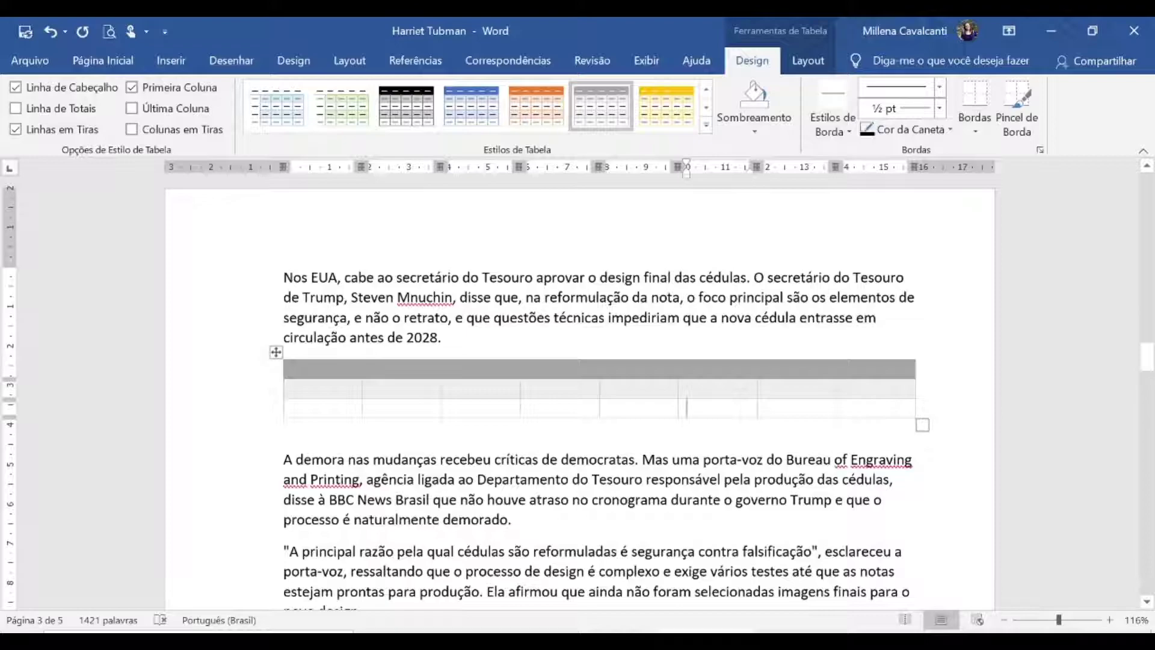
# Merge the fifth and sixth cells of the table's last row.
pyautogui.moveTo(607, 407); pyautogui.dragTo(724, 413)
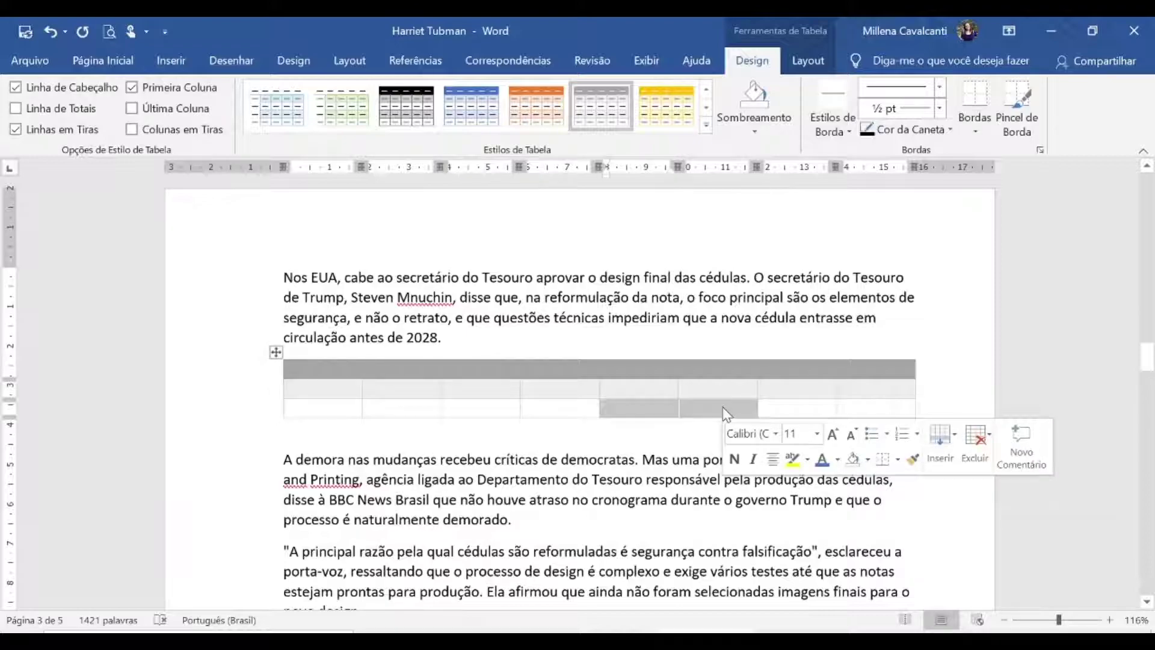
pyautogui.rightClick(690, 413)
pyautogui.click(722, 299)
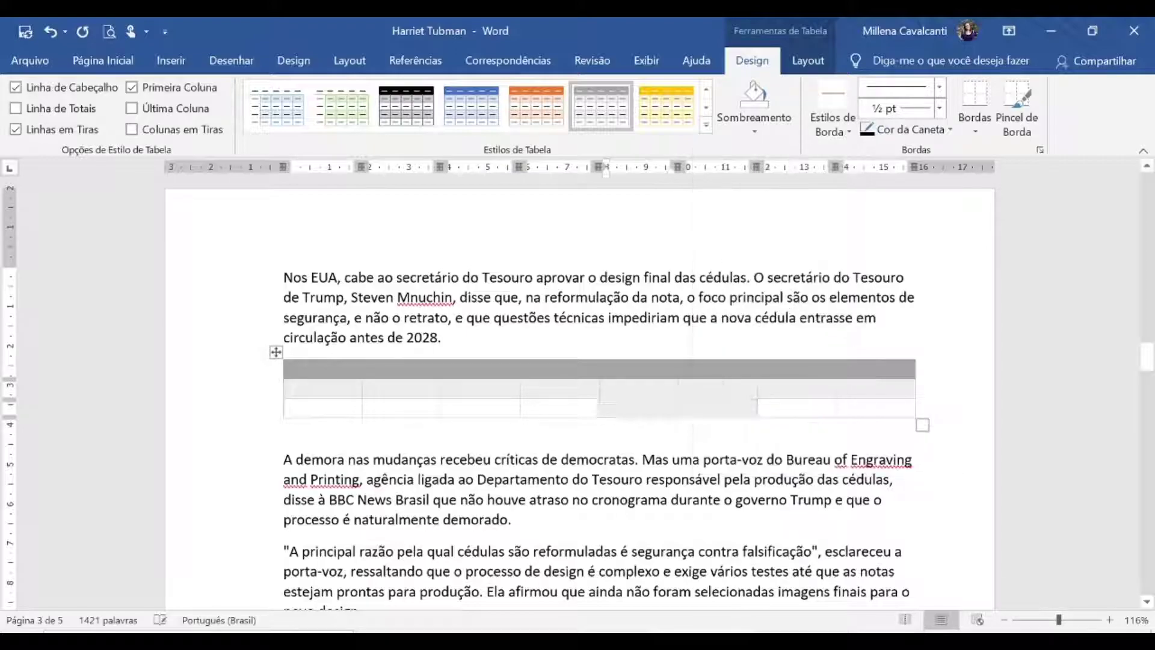
pyautogui.press('Tab')
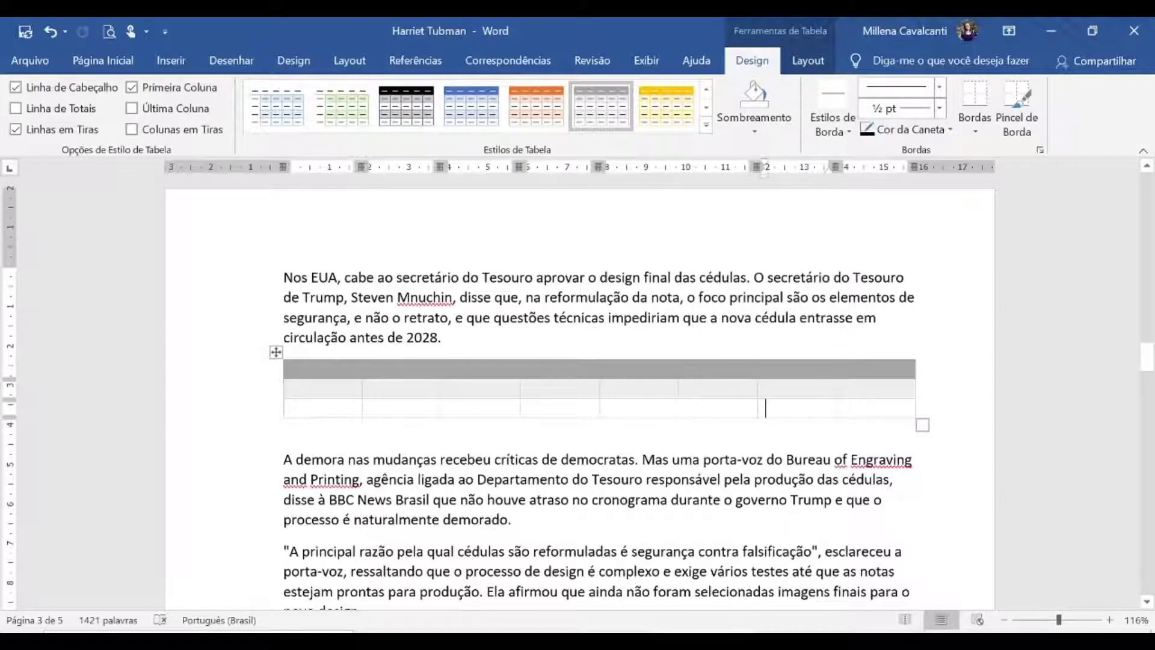
# Split the fourth cell of the table's last row into 3 columns and 1 row.
pyautogui.rightClick(583, 402)
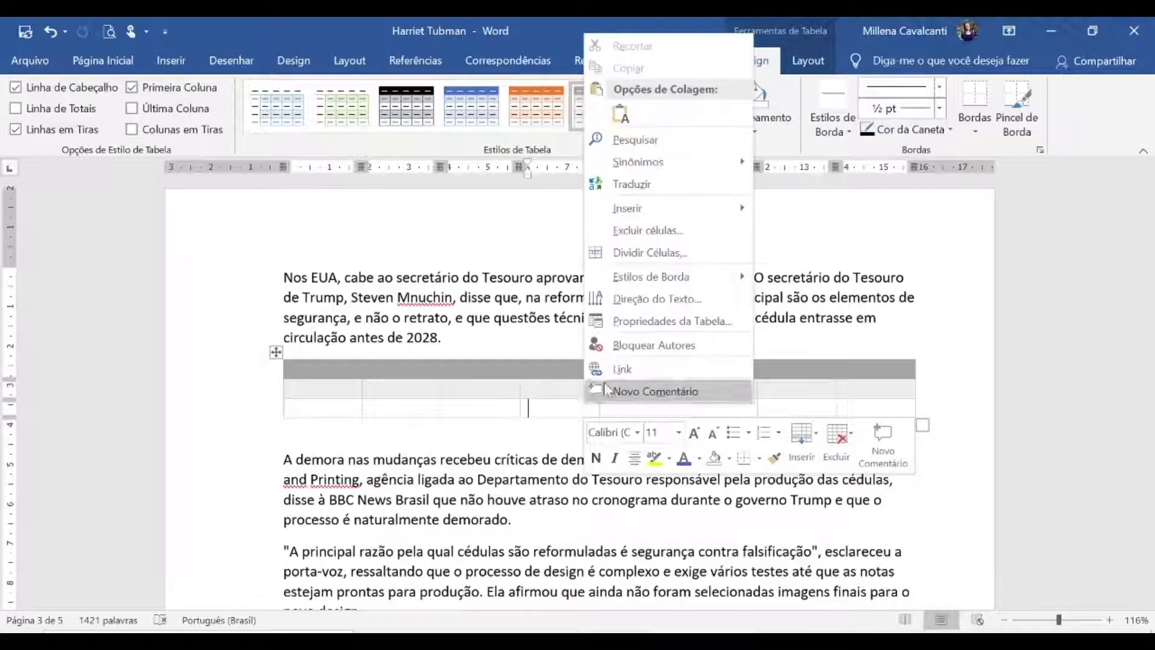
pyautogui.click(725, 260)
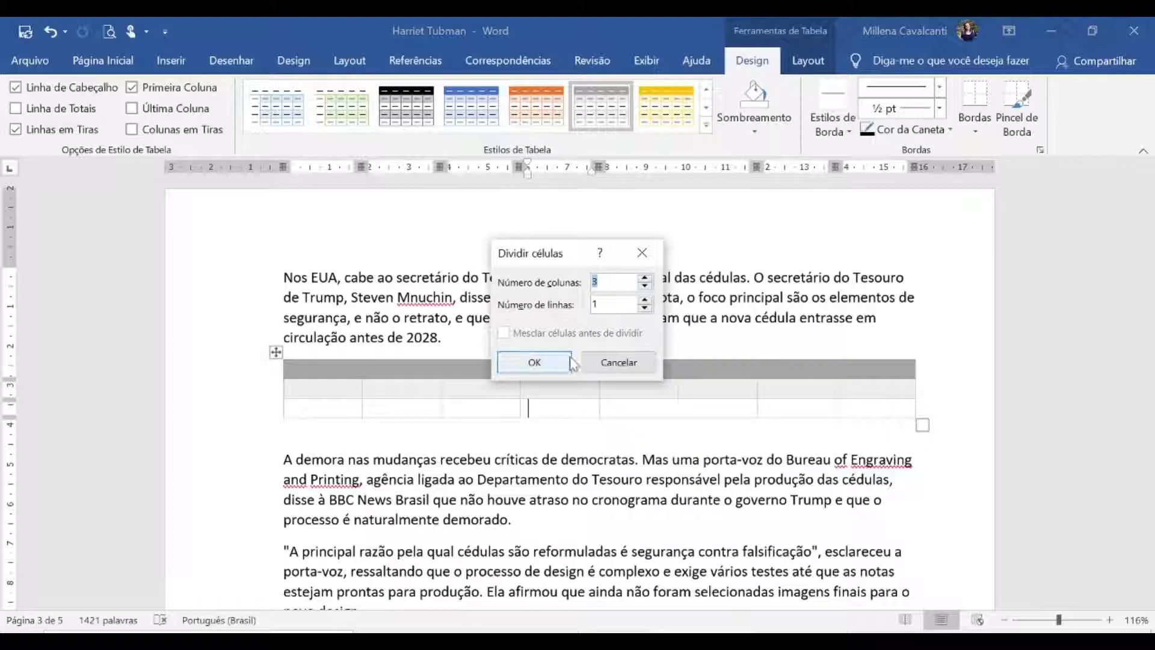
pyautogui.click(533, 362)
pyautogui.click(615, 439)
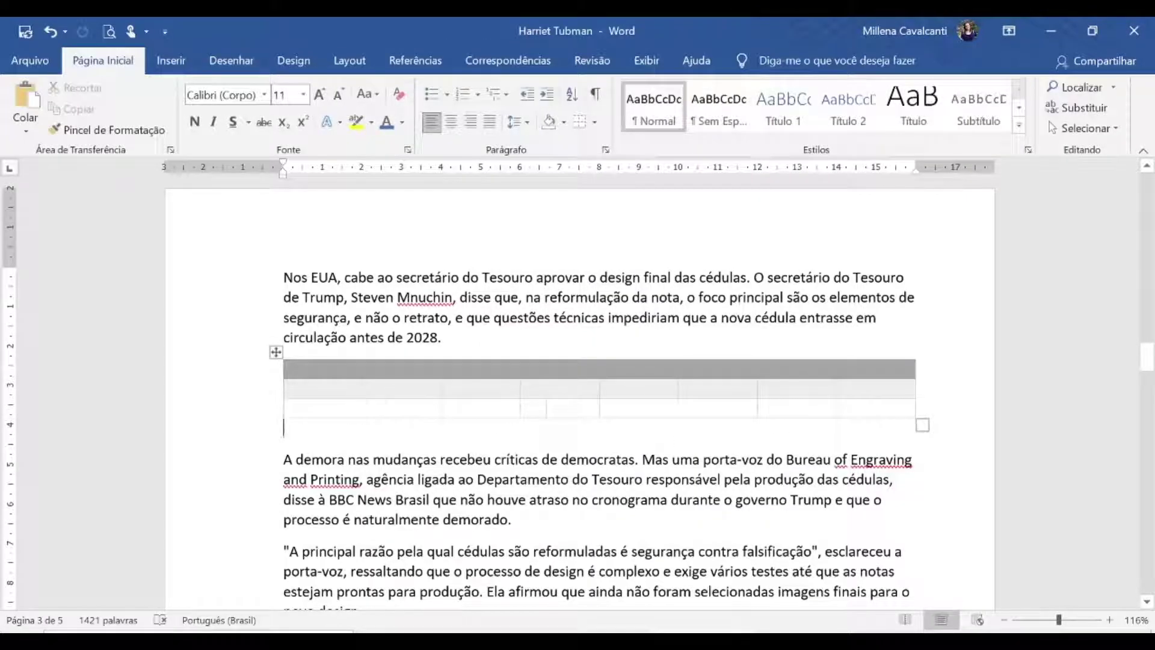
pyautogui.moveTo(295, 388); pyautogui.dragTo(673, 388)
pyautogui.click(752, 60)
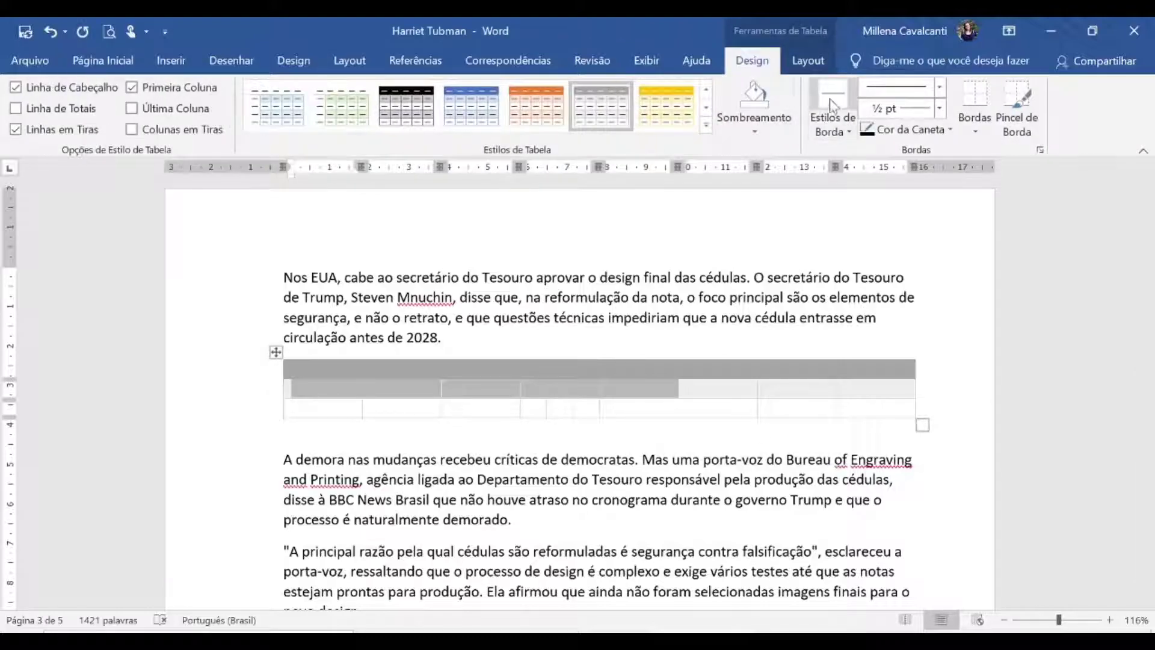
pyautogui.click(103, 60)
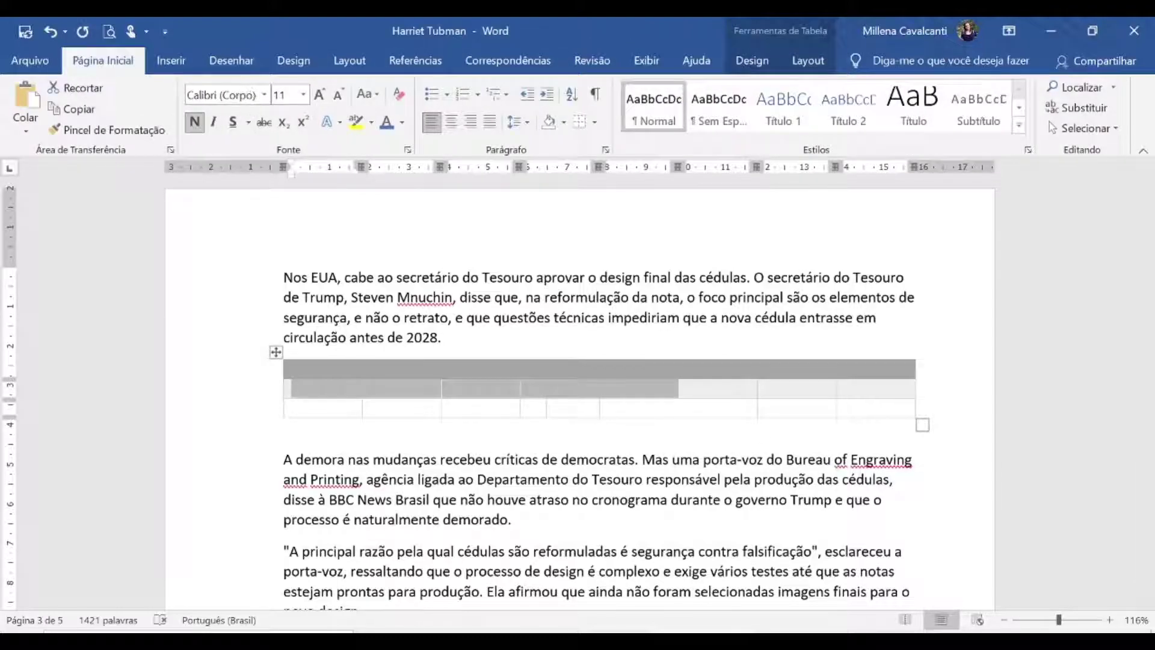
pyautogui.click(476, 297)
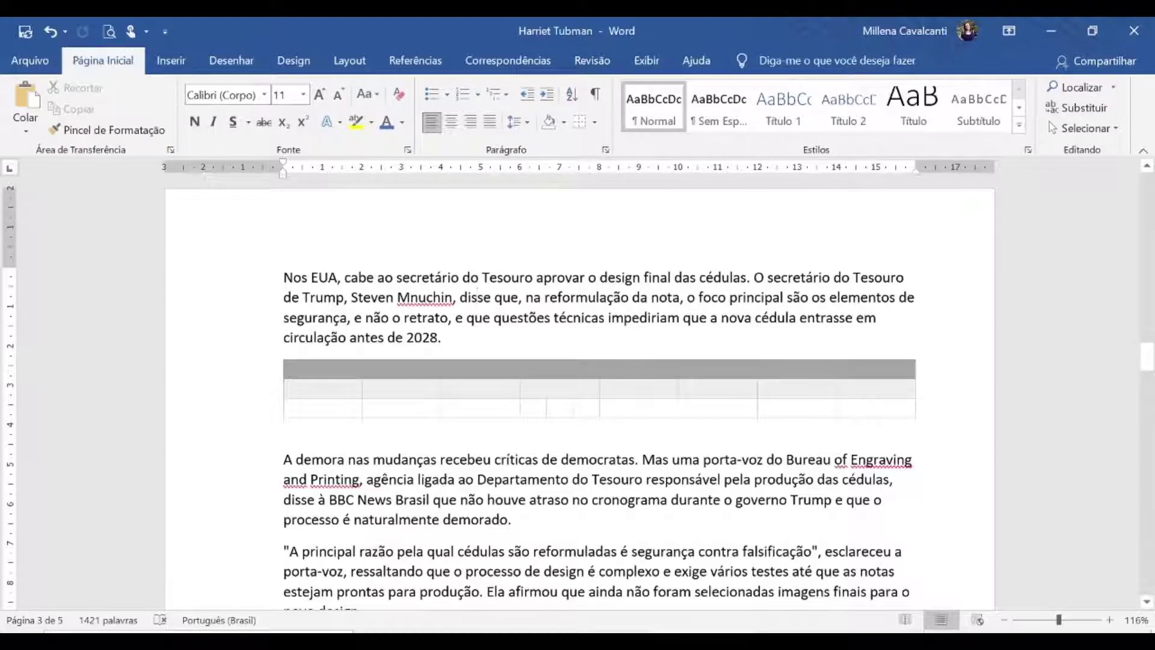
# Insert a Superfície 3D chart with its default data on a new line after the paragraph ending "processo é naturalmente demorado.".
pyautogui.scroll(-3, 577, 361)
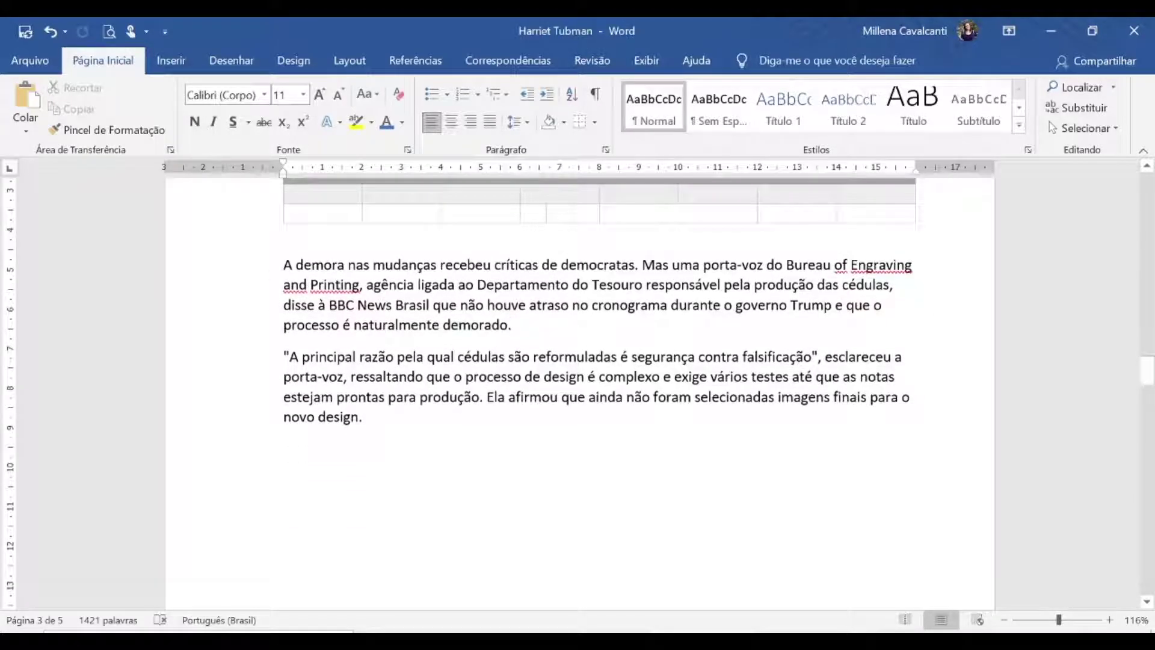
pyautogui.press('Return')
pyautogui.click(171, 60)
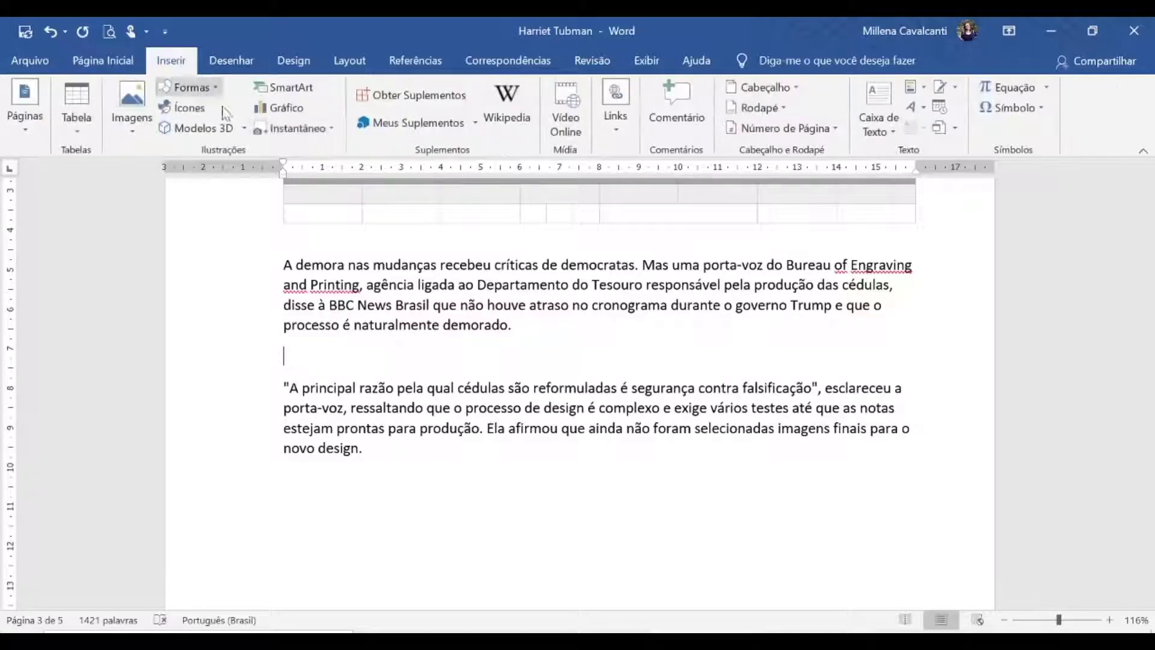
pyautogui.click(288, 108)
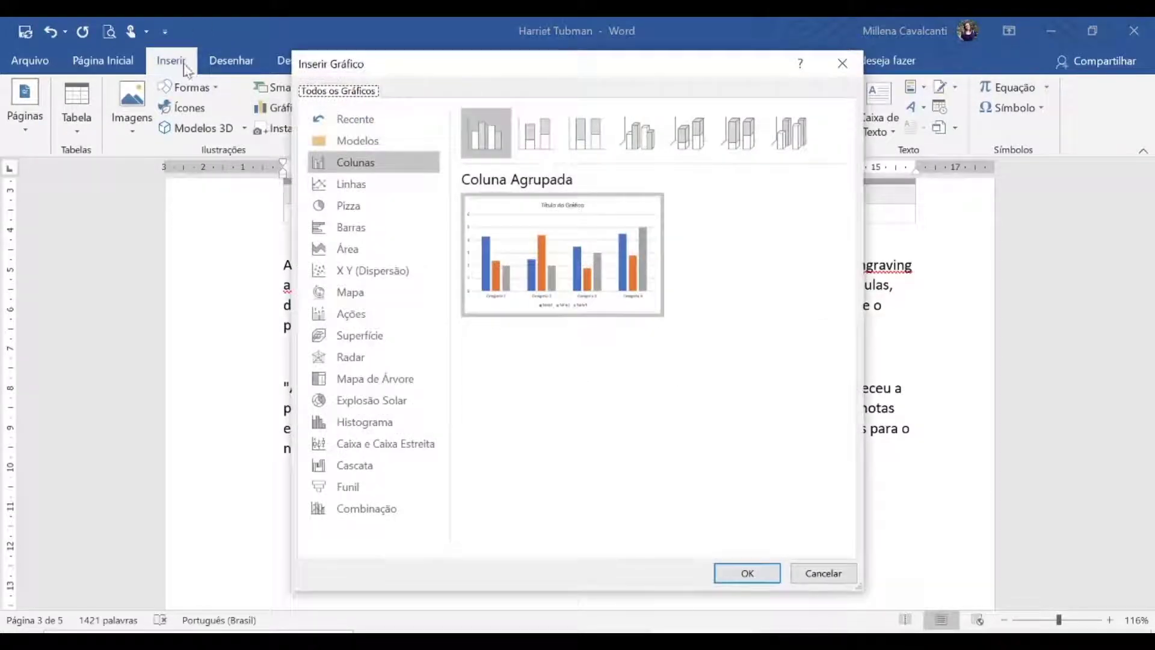
pyautogui.click(370, 227)
pyautogui.click(361, 400)
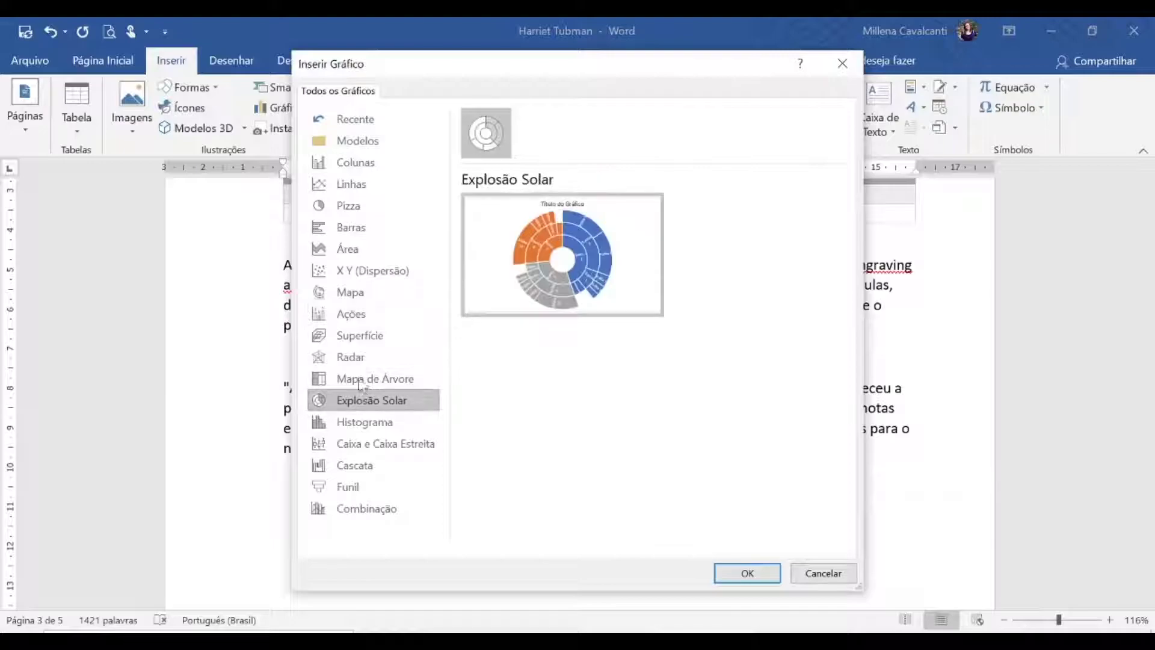
pyautogui.click(367, 312)
pyautogui.click(367, 335)
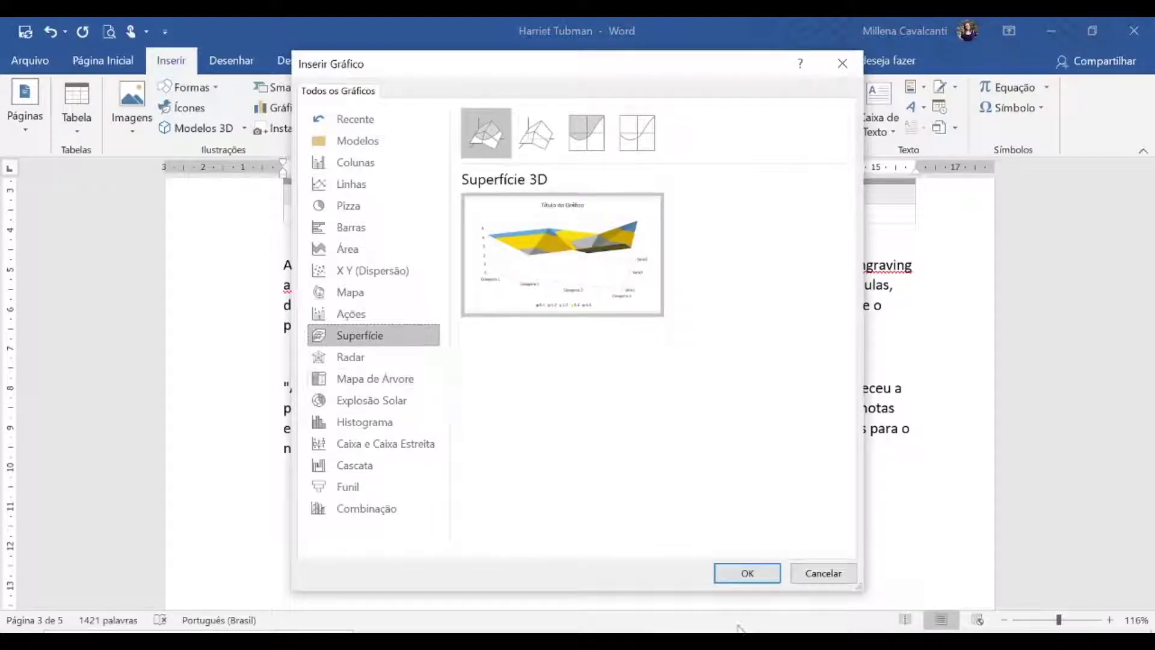
pyautogui.click(747, 573)
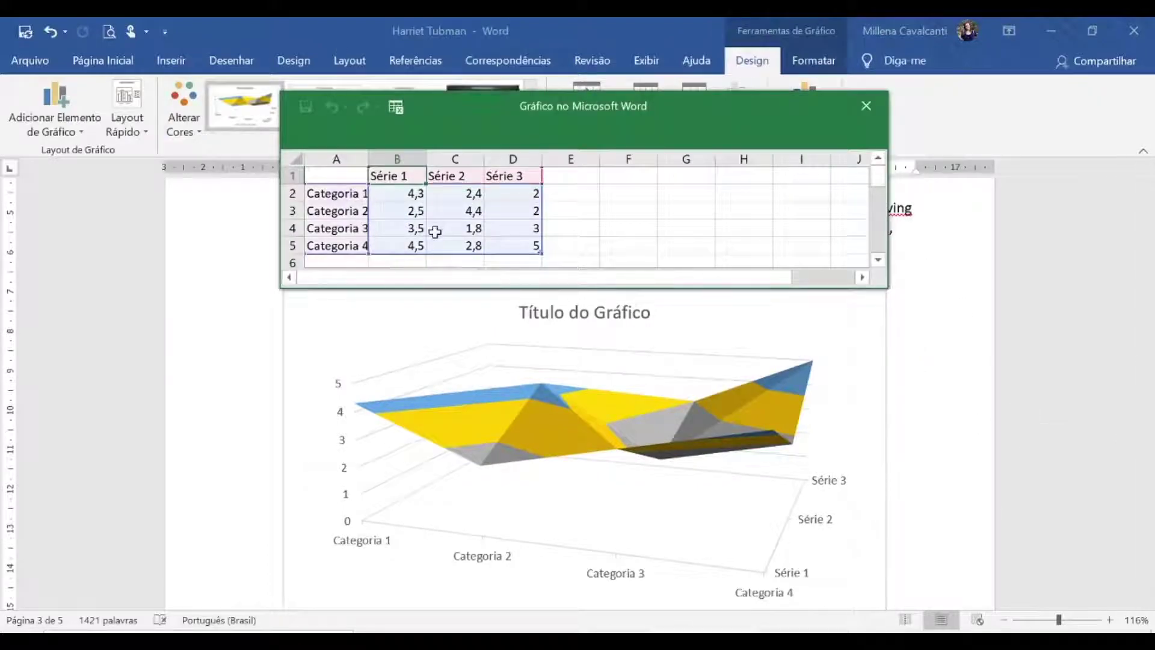
pyautogui.click(865, 106)
pyautogui.scroll(-1, 938, 371)
pyautogui.click(940, 372)
# Add the caption "Figura 1 Foto antiga" to the portrait, using the Figura label and the position Abaixo do item selecionado.
pyautogui.scroll(15, 940, 371)
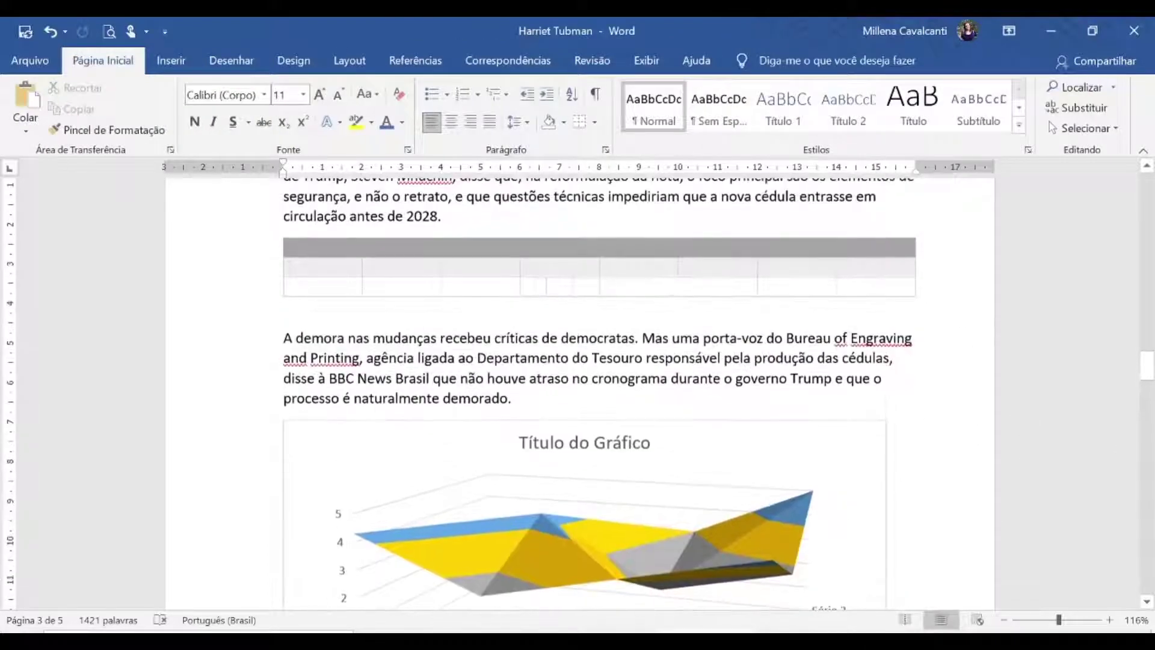
pyautogui.scroll(15, 900, 443)
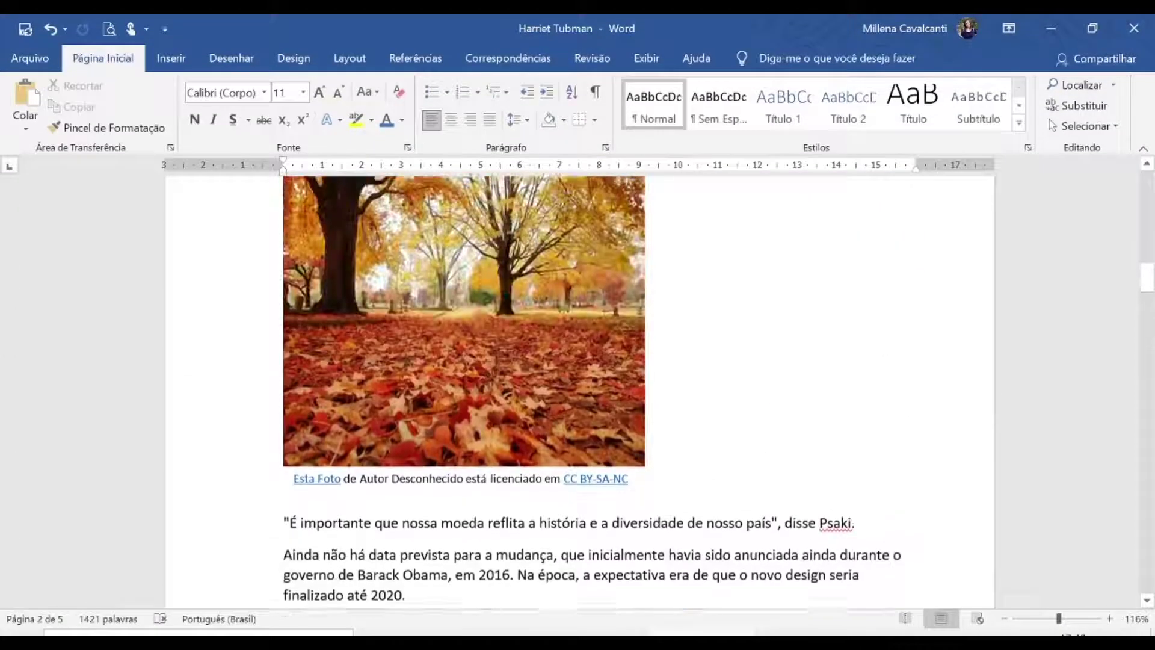
pyautogui.scroll(5, 579, 391)
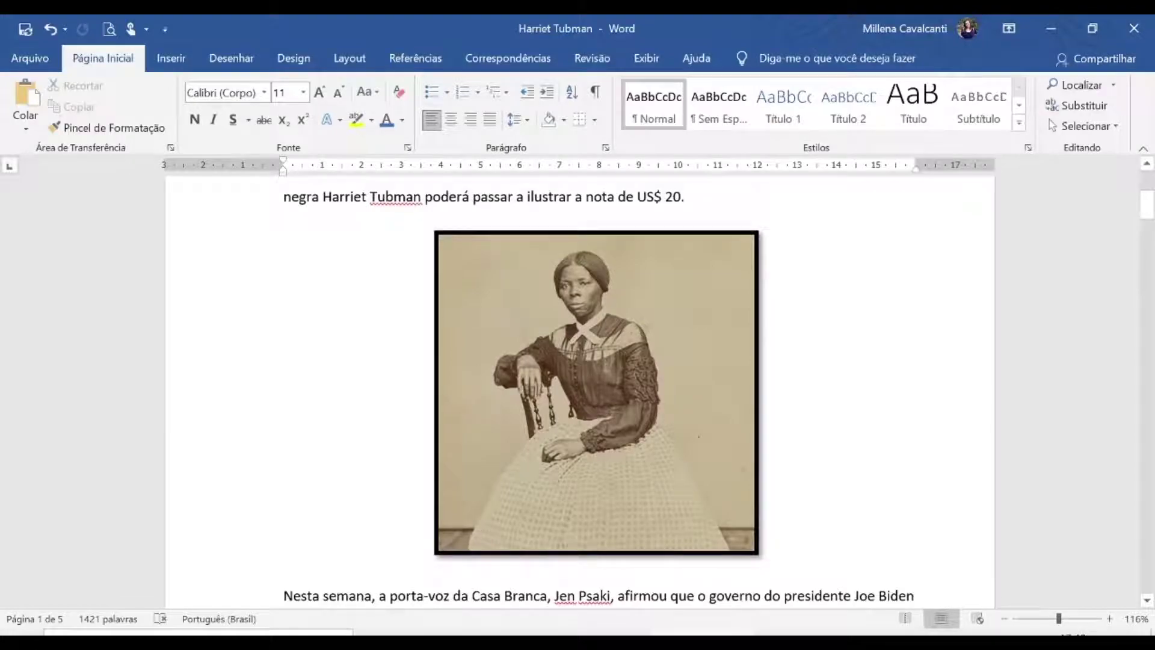
pyautogui.scroll(-1, 579, 391)
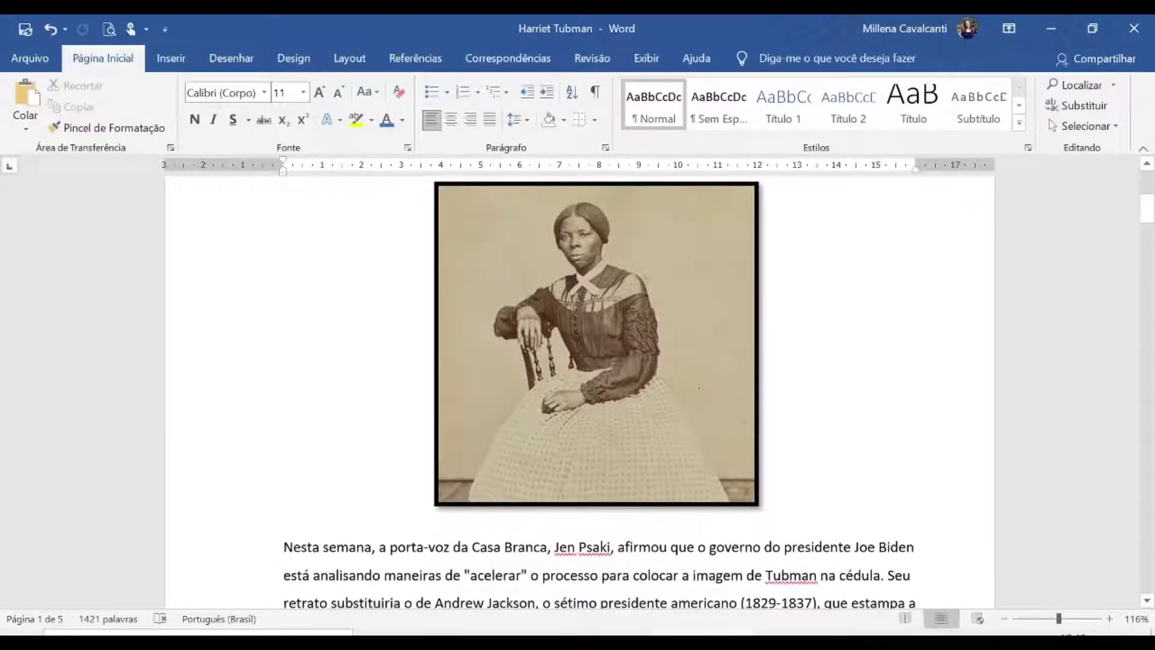
pyautogui.rightClick(561, 329)
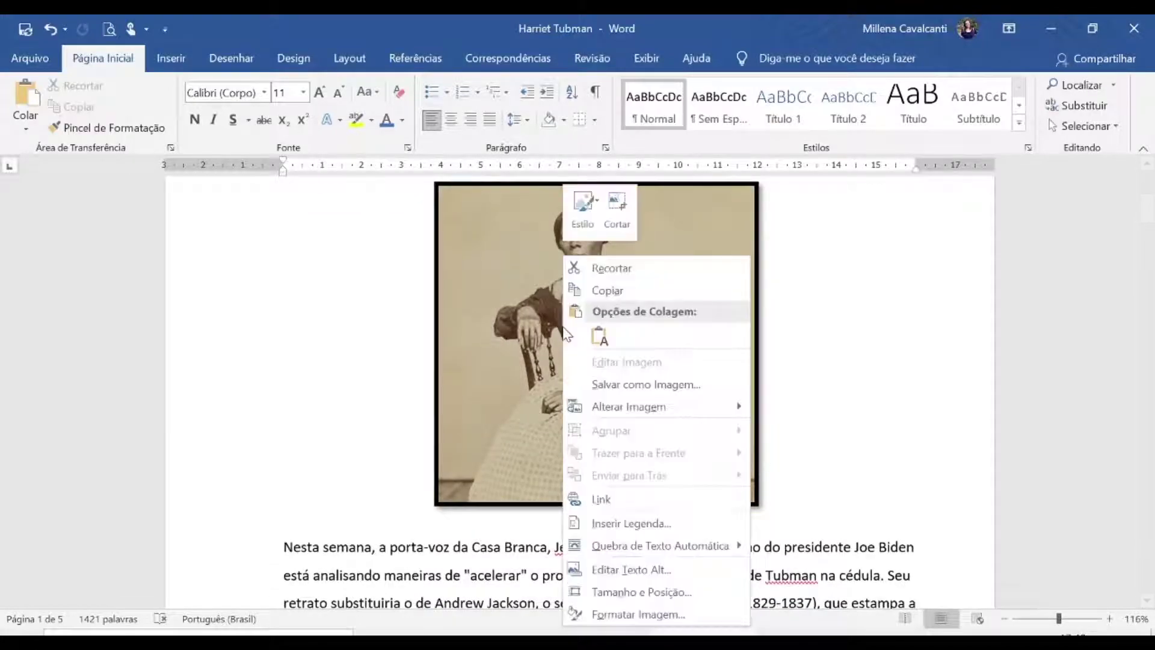
pyautogui.click(540, 317)
pyautogui.rightClick(540, 315)
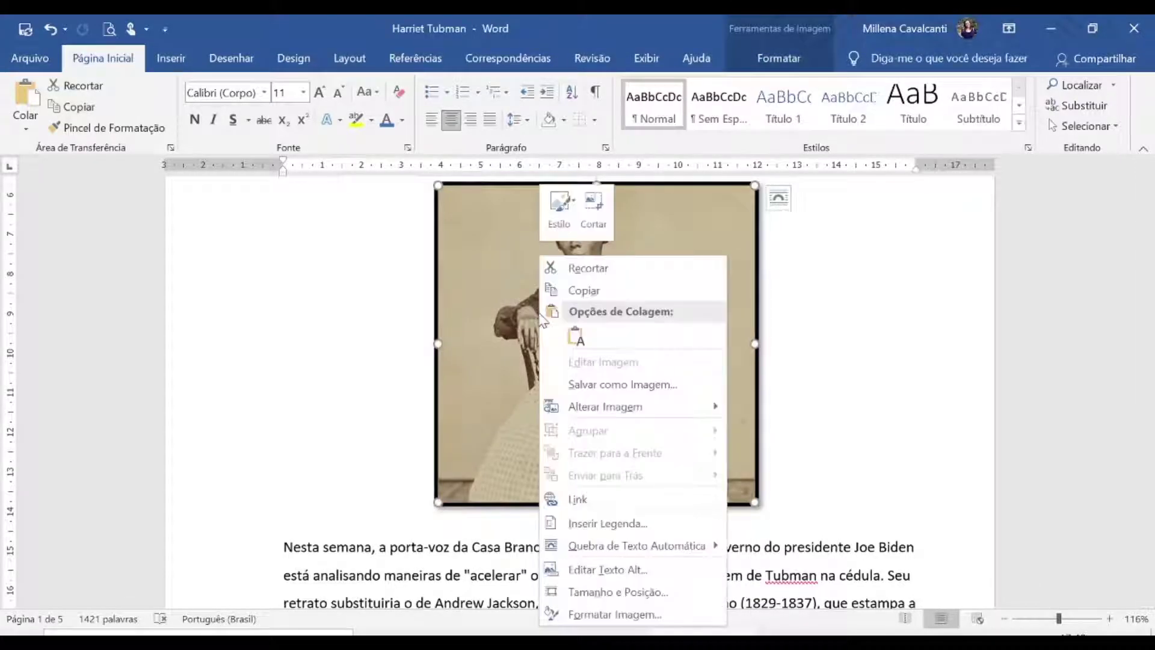
pyautogui.click(693, 525)
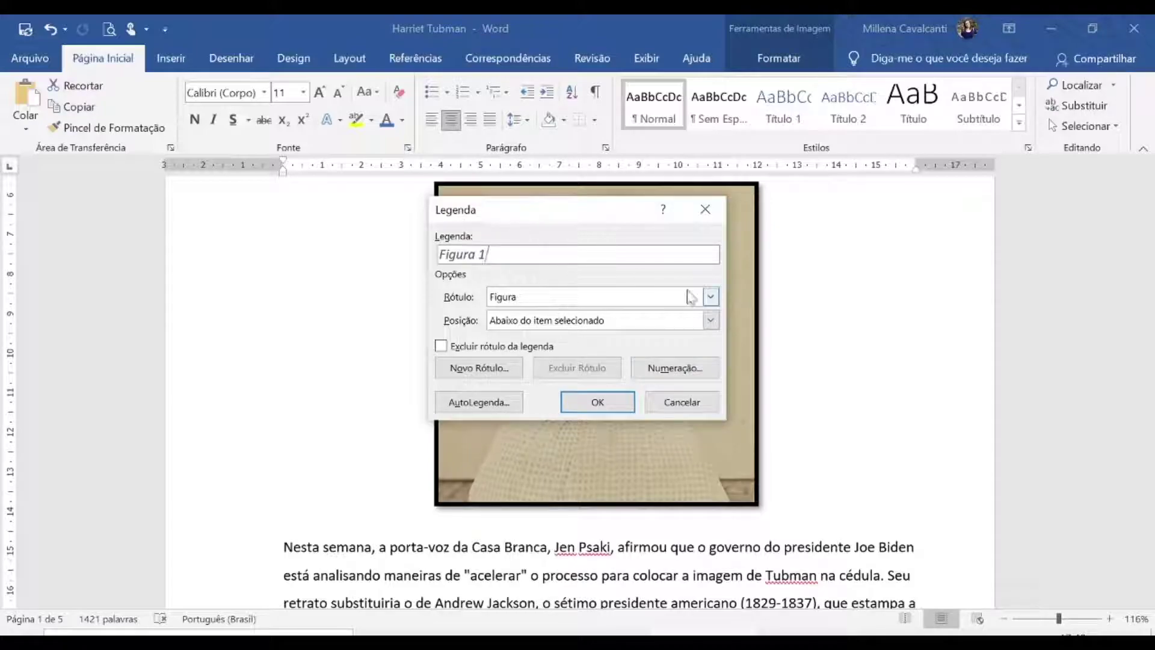
pyautogui.click(711, 300)
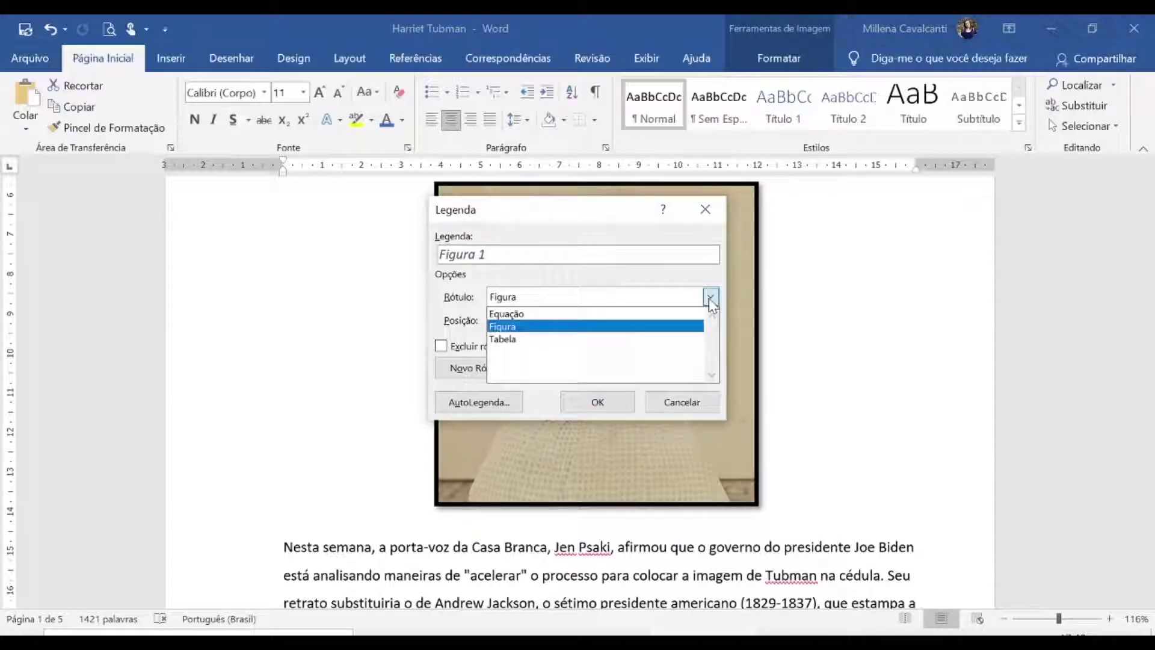
pyautogui.click(711, 297)
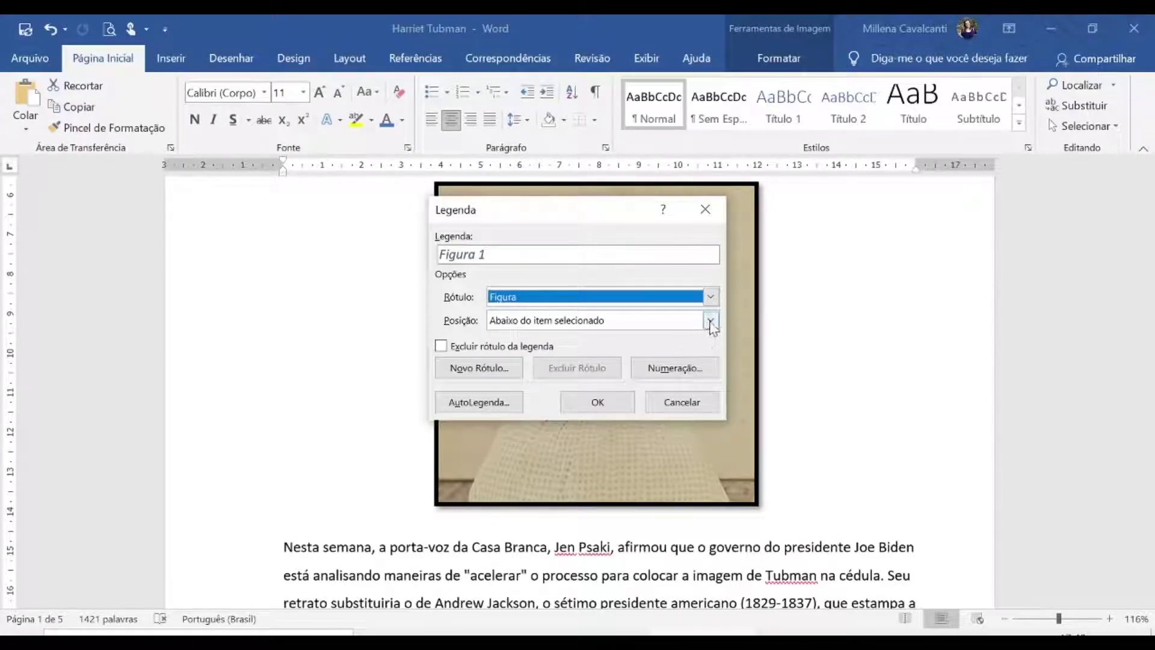
pyautogui.click(711, 322)
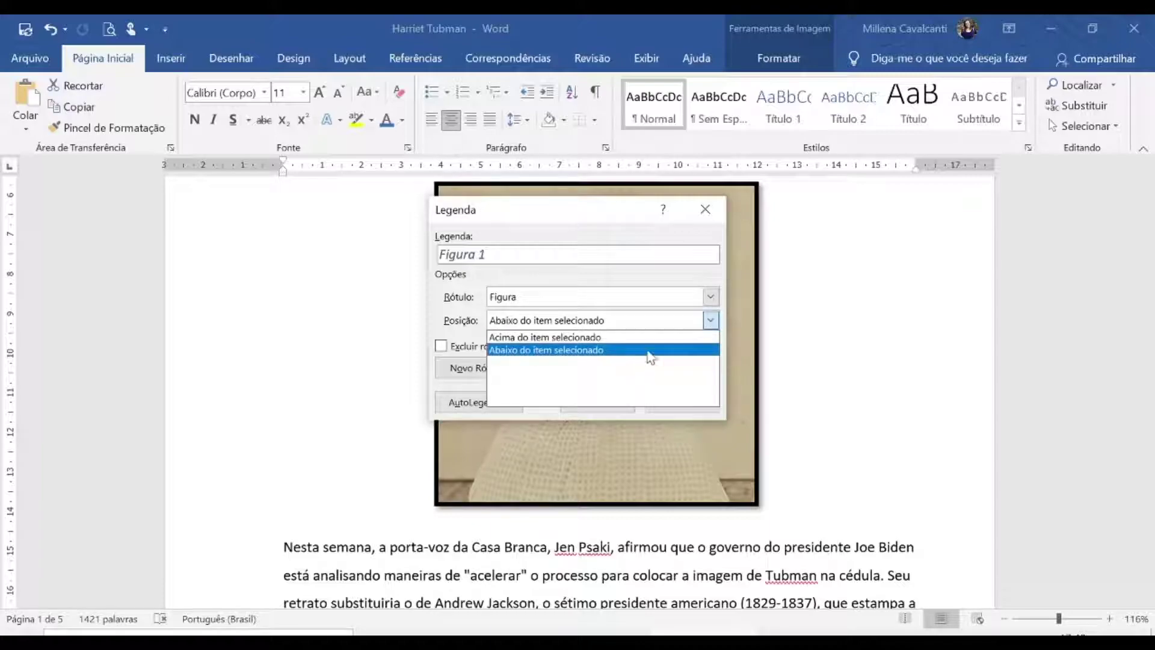
pyautogui.click(648, 351)
pyautogui.click(561, 255)
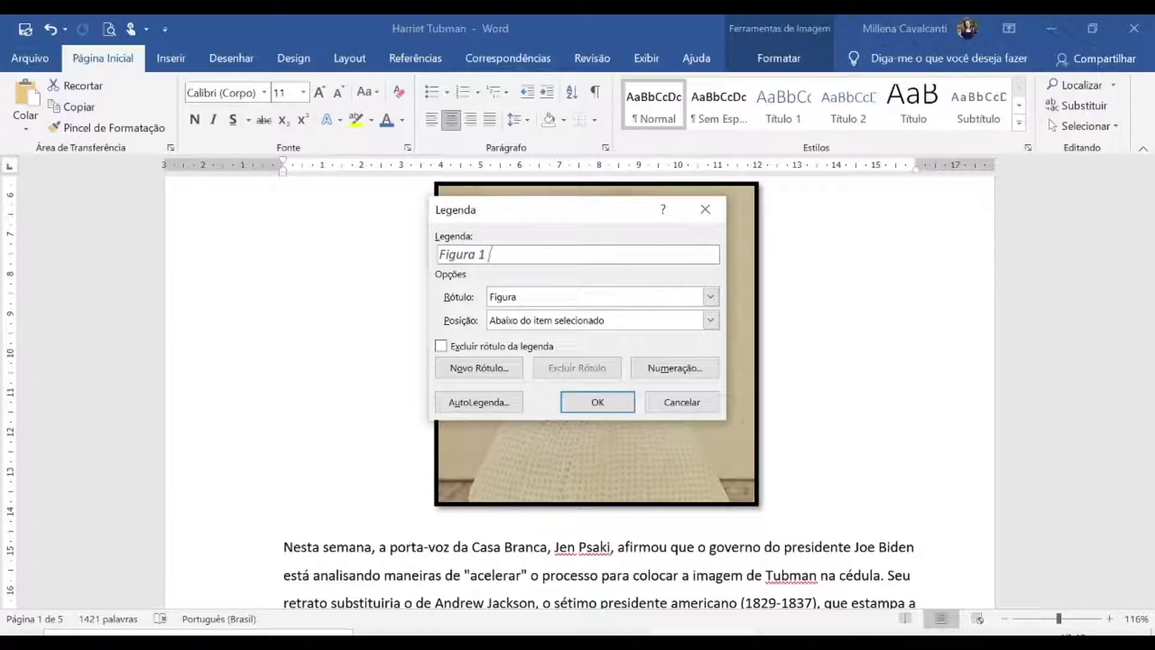
pyautogui.write('Foto antiga')
pyautogui.click(598, 402)
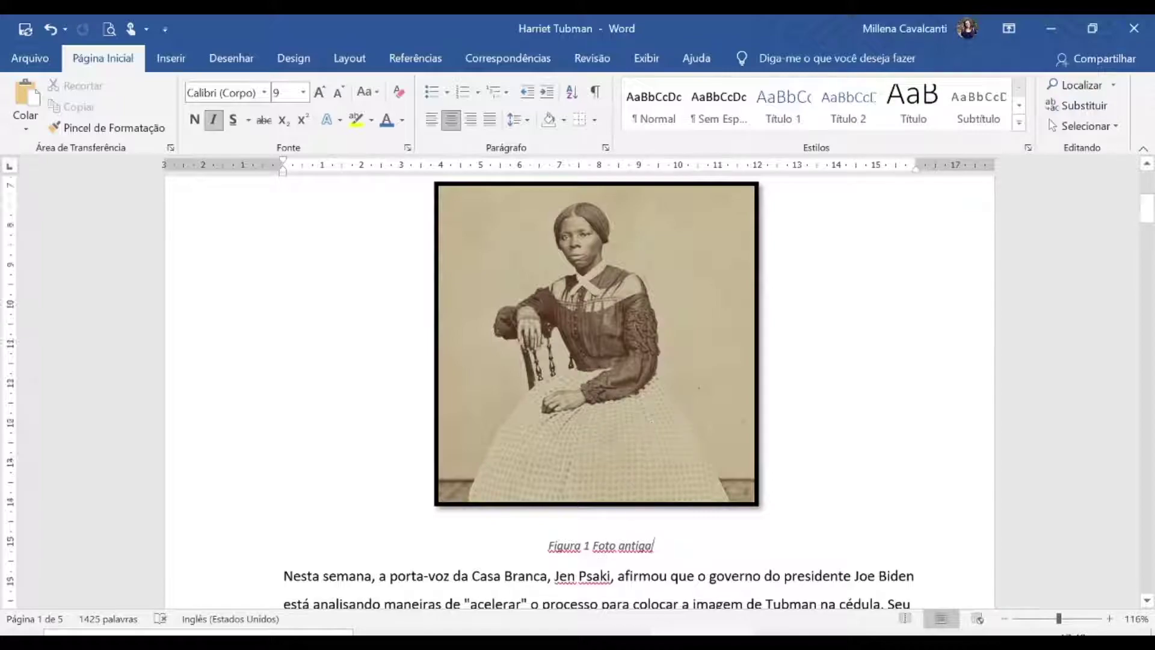
# Add six blank lines after the paragraph ending "ilustrar a nota de US$ 20.".
pyautogui.scroll(-3, 657, 427)
pyautogui.scroll(6, 580, 391)
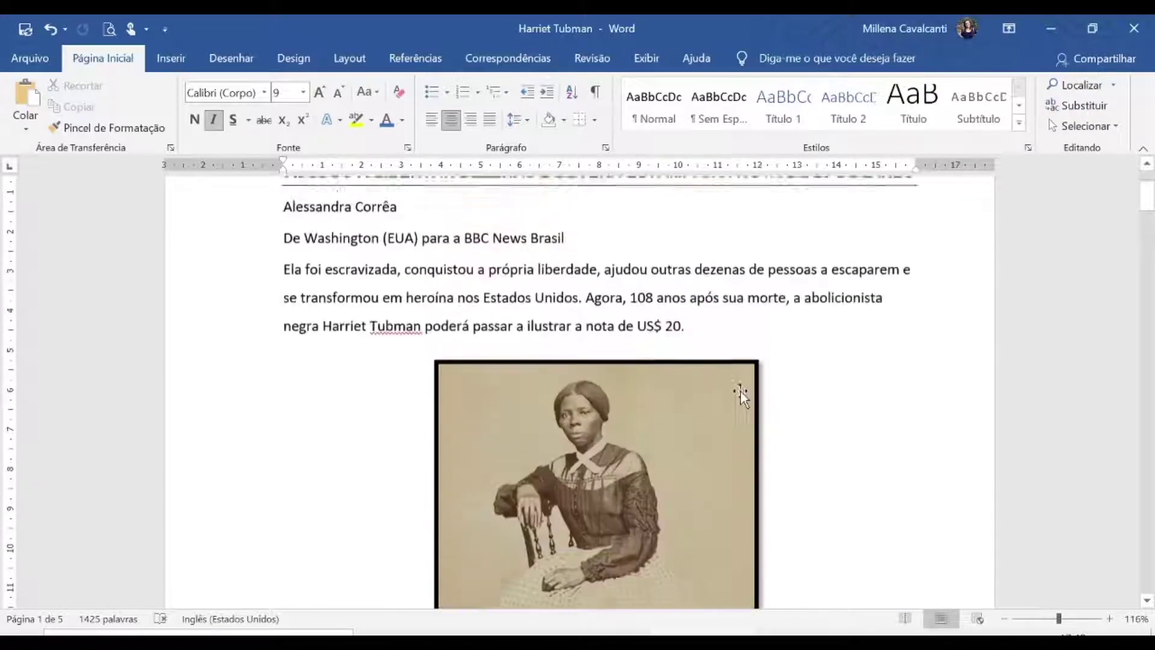
pyautogui.click(685, 340)
pyautogui.press('Return')
pyautogui.press('Return')
pyautogui.press('Return')
pyautogui.press('Return')
pyautogui.press('Return')
pyautogui.press('Return')
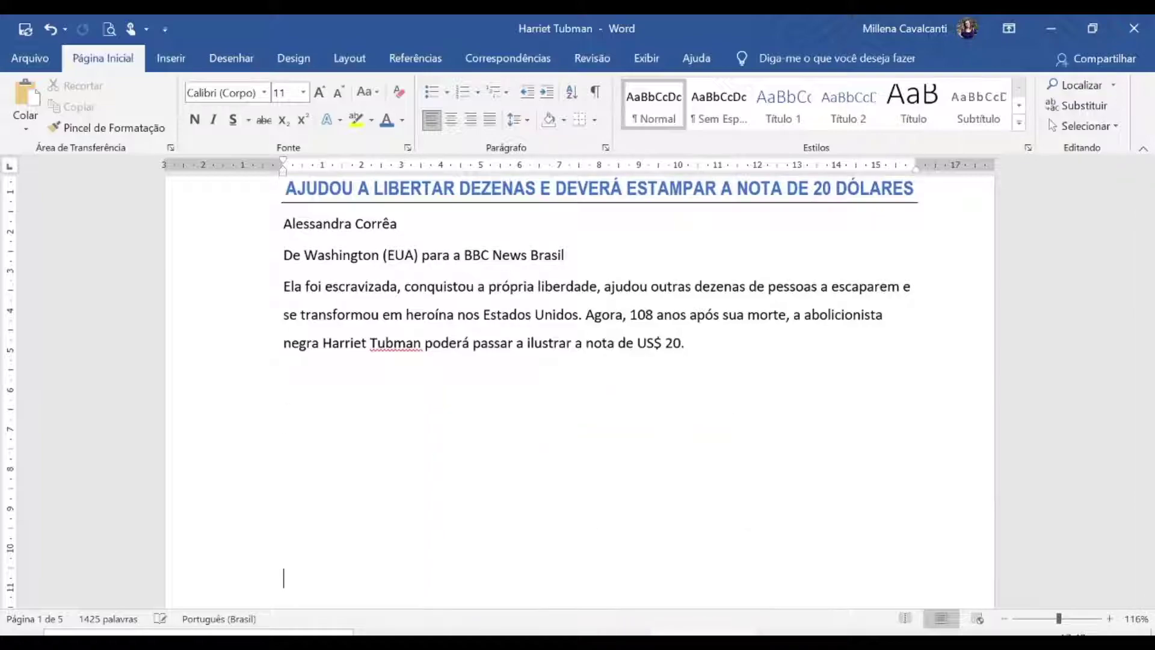
# Undo the blank lines added between the paragraph ending "ilustrar a nota de US$ 20." and the portrait.
pyautogui.scroll(-12, 580, 391)
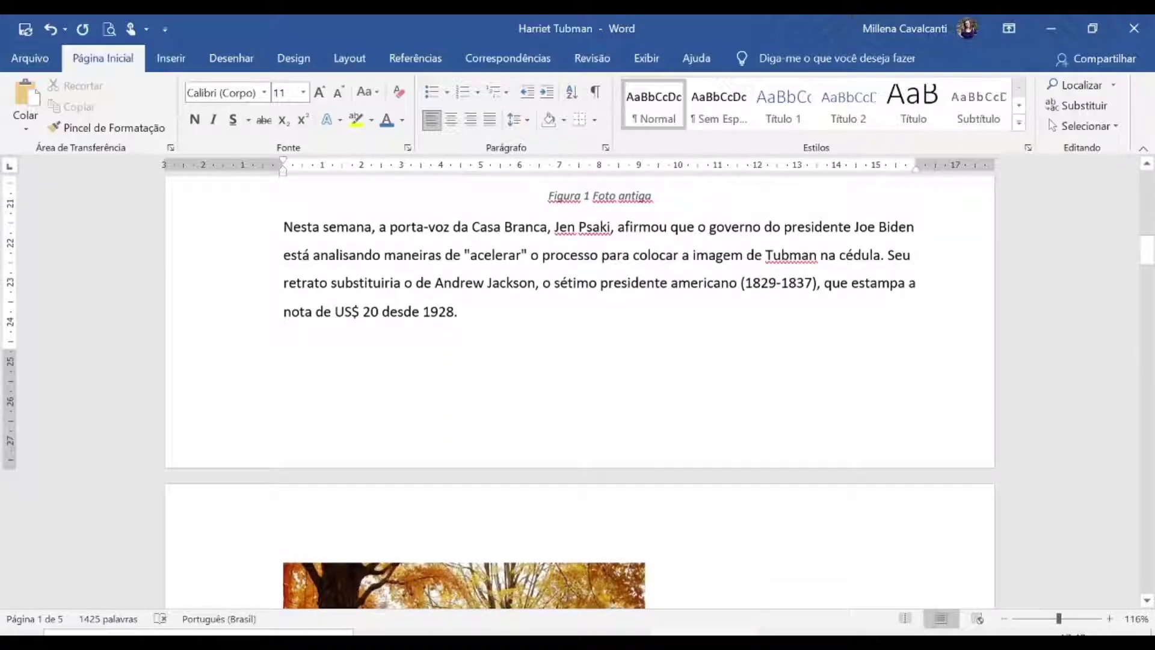
pyautogui.hotkey('ctrl', 'z')
pyautogui.hotkey('ctrl', 'z')
pyautogui.hotkey('ctrl', 'z')
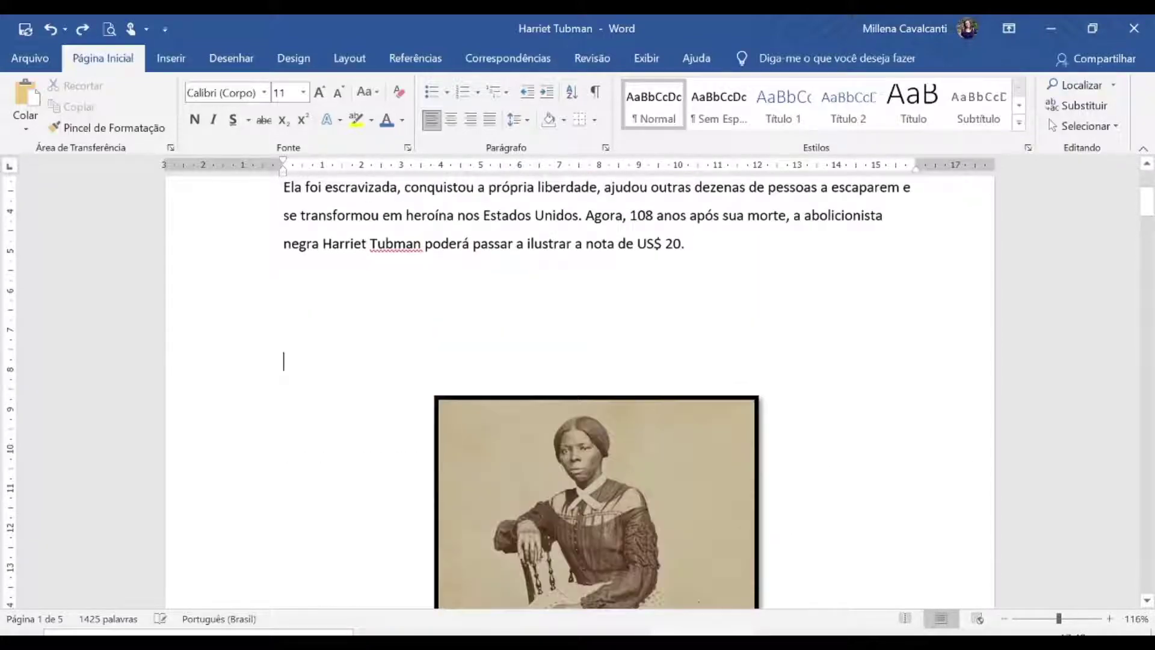
pyautogui.hotkey('ctrl', 'z')
pyautogui.hotkey('ctrl', 'z')
# Try the Superior e Inferior text wrapping on the portrait, then undo it.
pyautogui.keyDown('ctrl'); pyautogui.scroll(-7, 1049, 119); pyautogui.keyUp('ctrl')
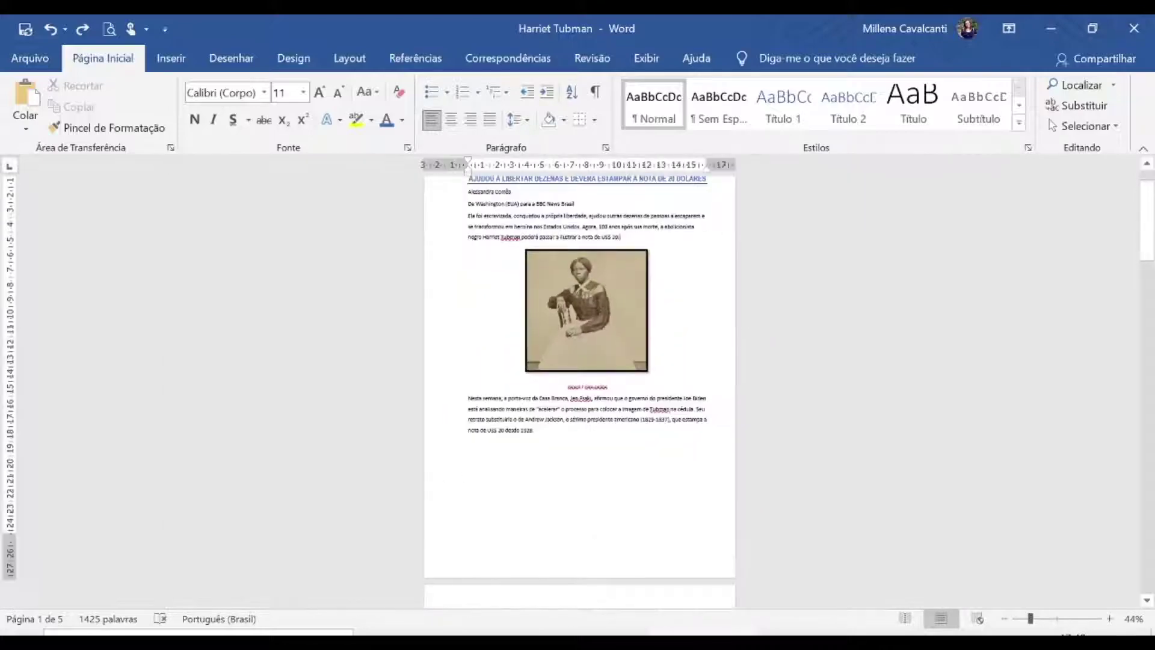
pyautogui.click(619, 290)
pyautogui.click(737, 59)
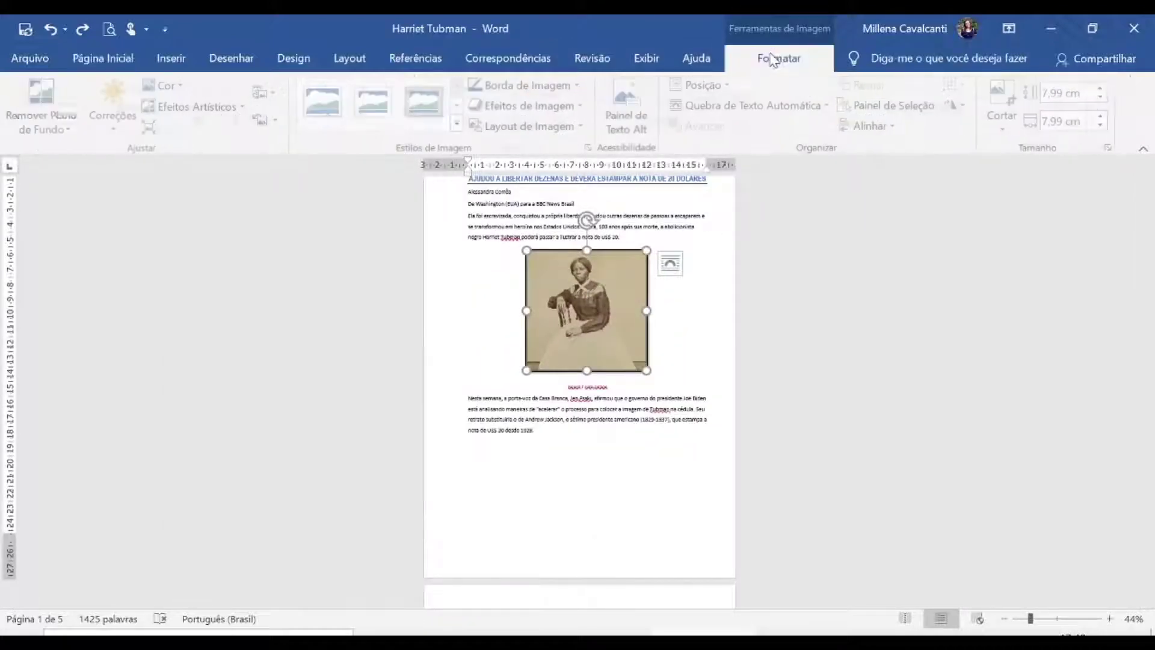
pyautogui.click(752, 105)
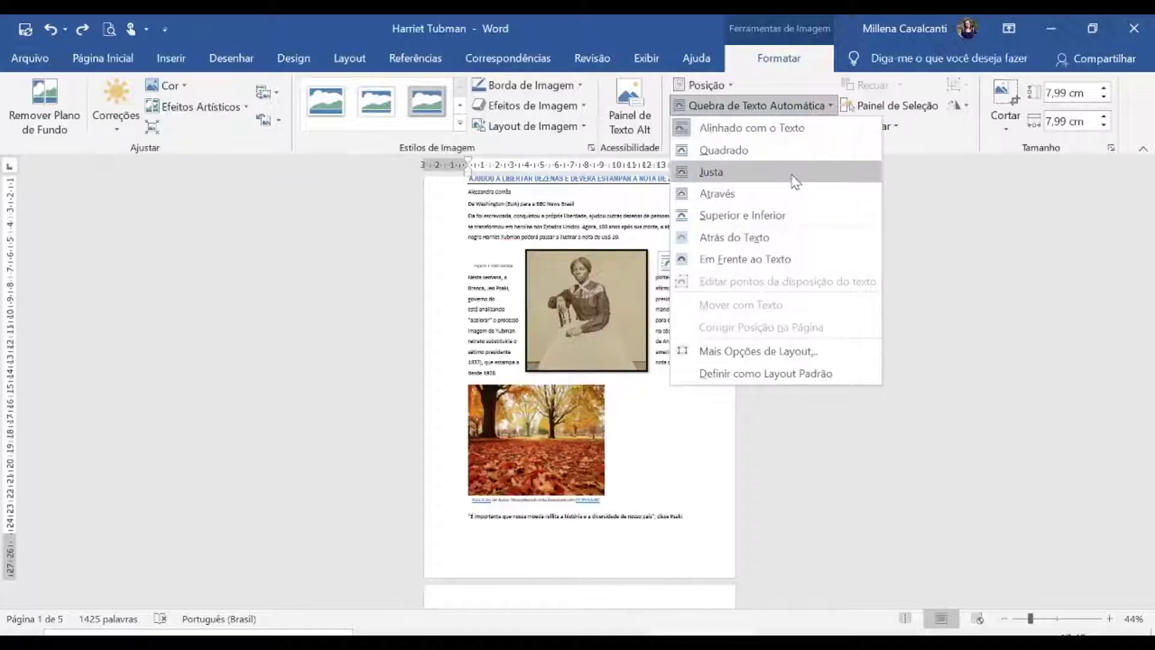
pyautogui.click(800, 222)
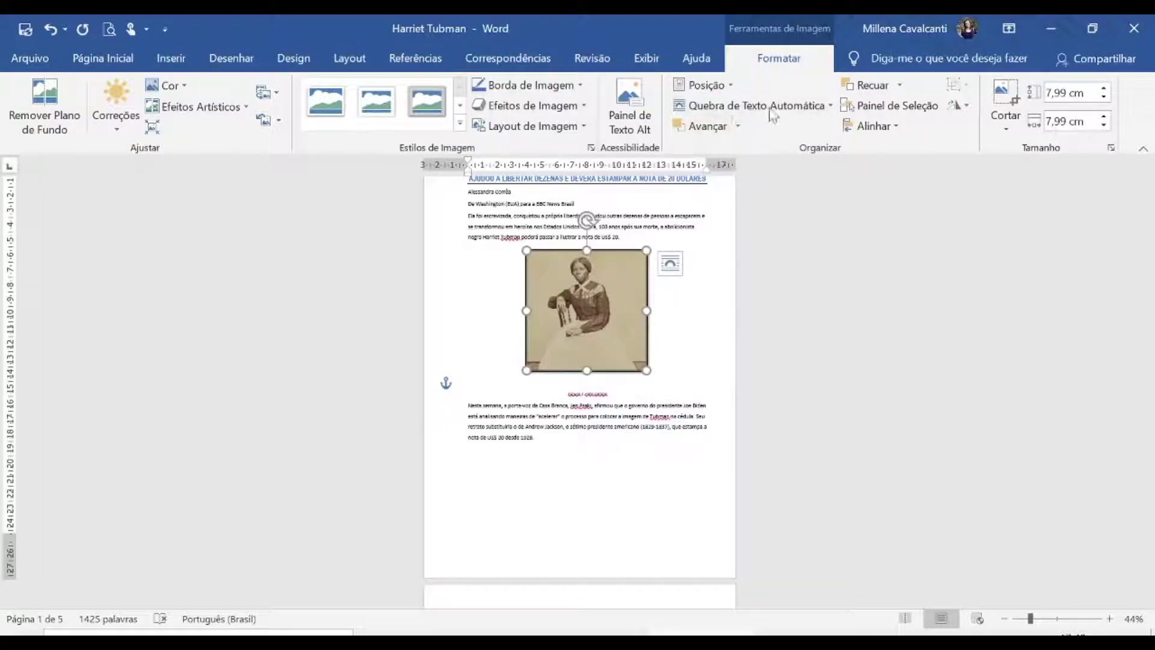
pyautogui.hotkey('ctrl', 'z')
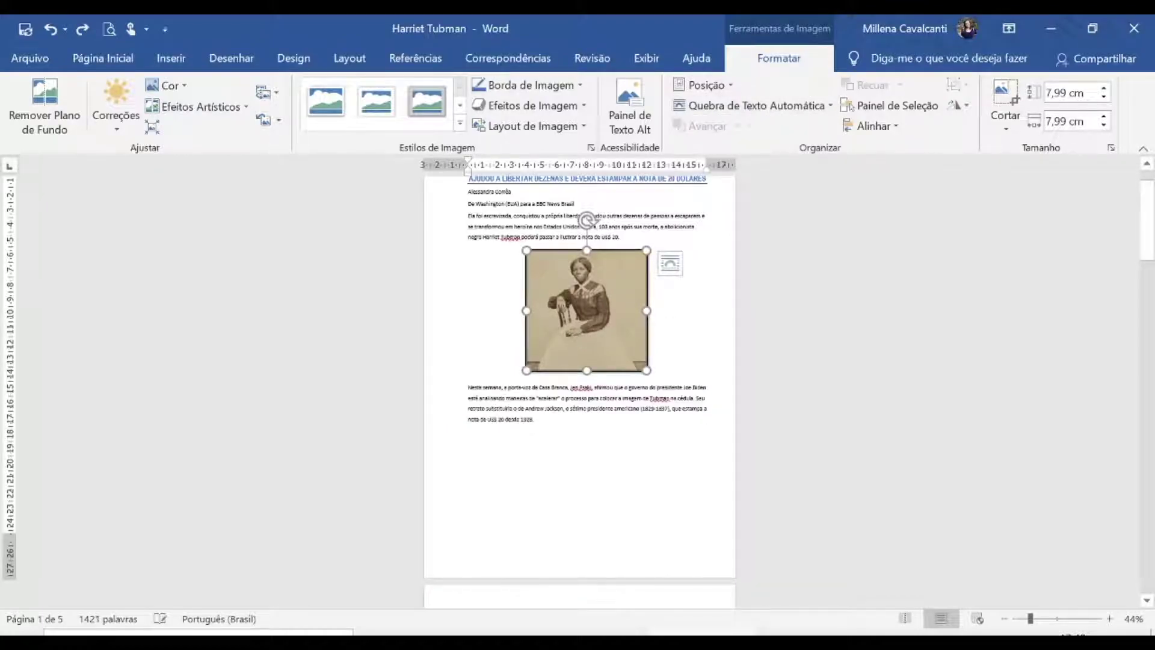
# Open the caption dialog for the SmartArt block list above the paragraph beginning "O fato de Jackson".
pyautogui.rightClick(598, 280)
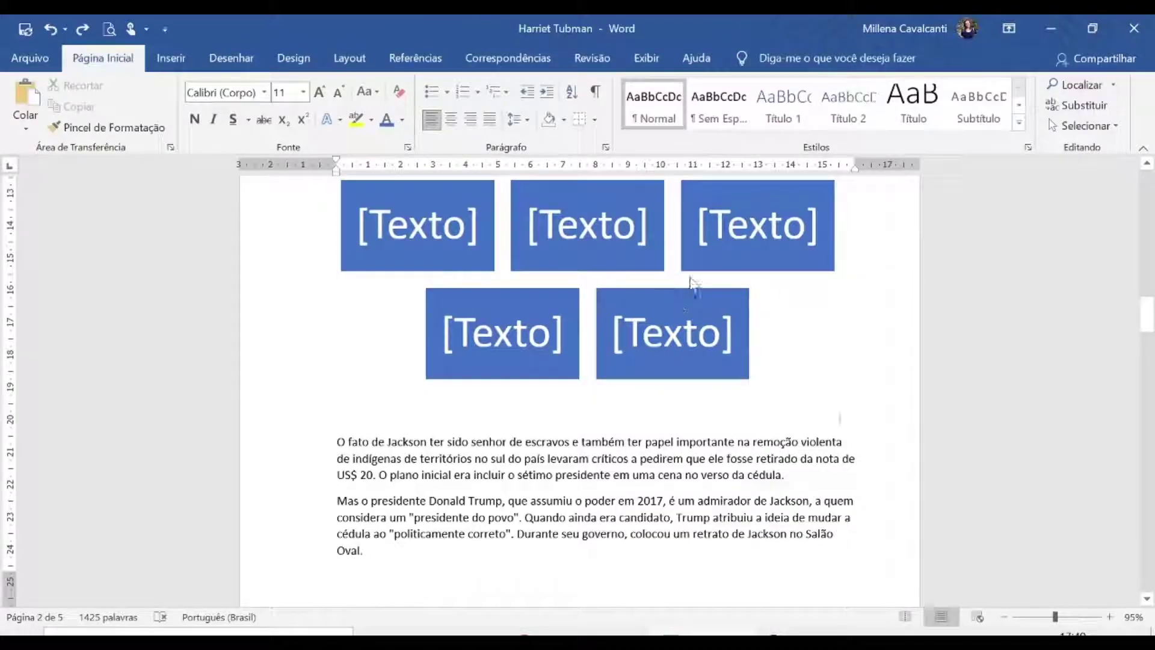
pyautogui.click(665, 256)
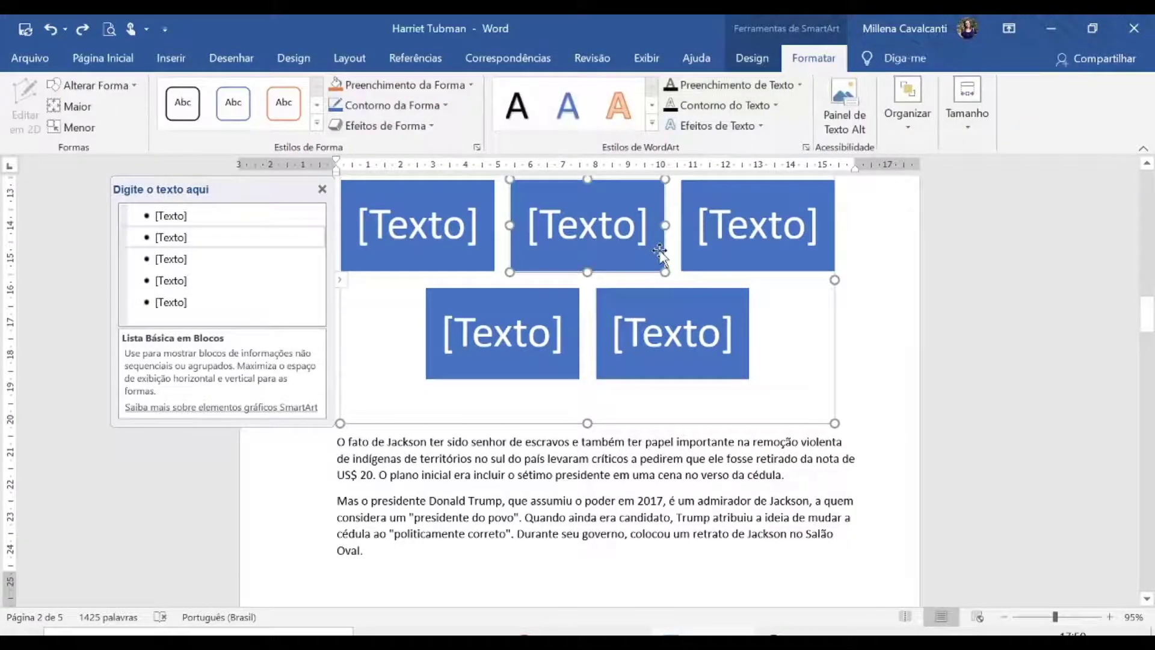
pyautogui.rightClick(669, 255)
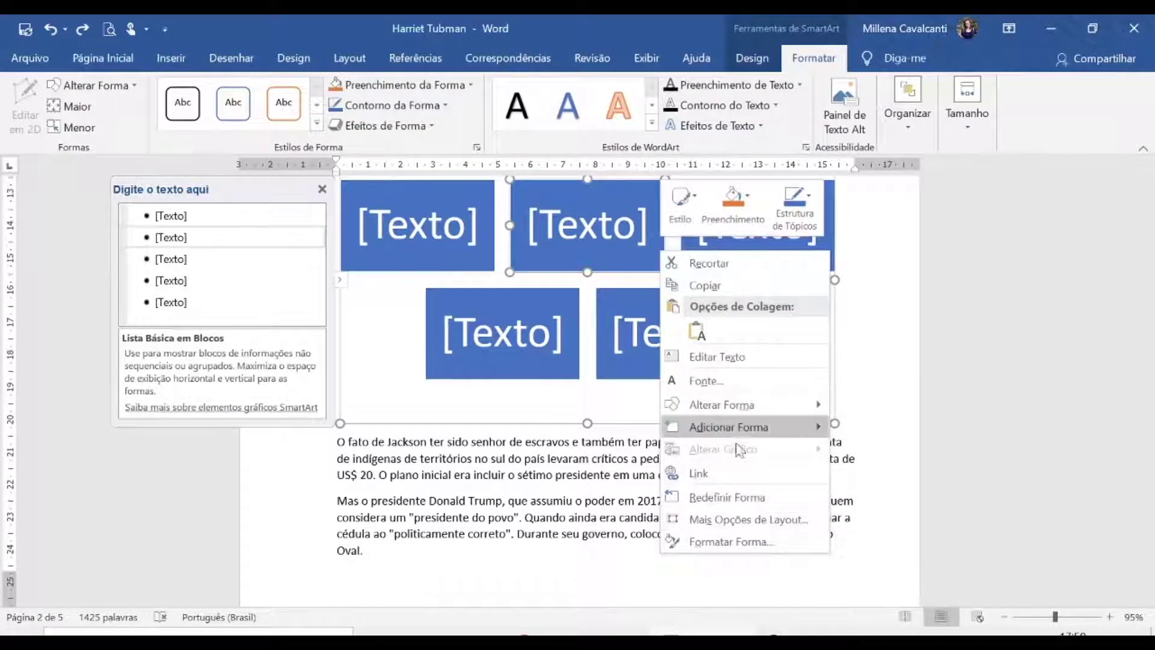
pyautogui.moveTo(721, 456)
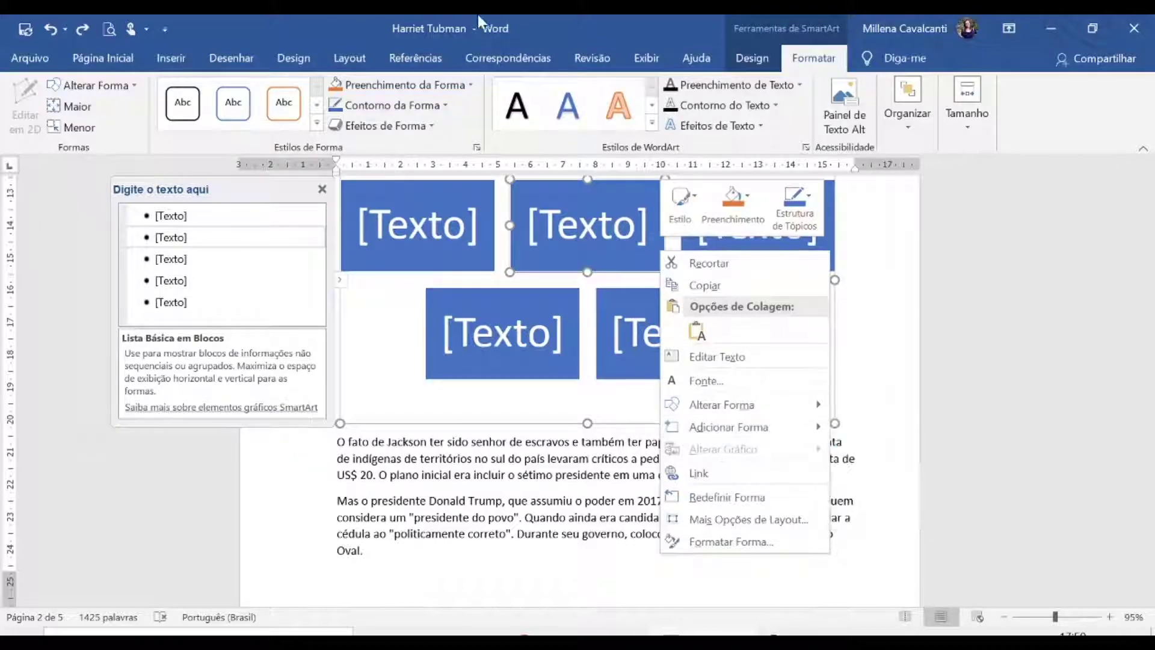
pyautogui.click(414, 59)
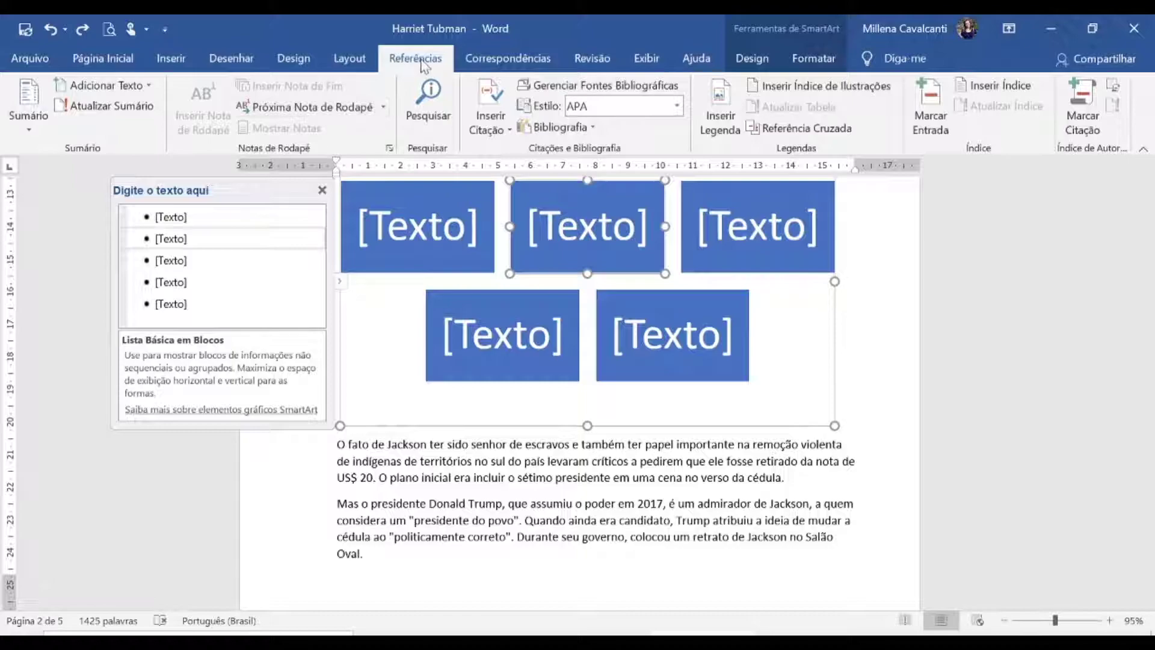
pyautogui.click(727, 107)
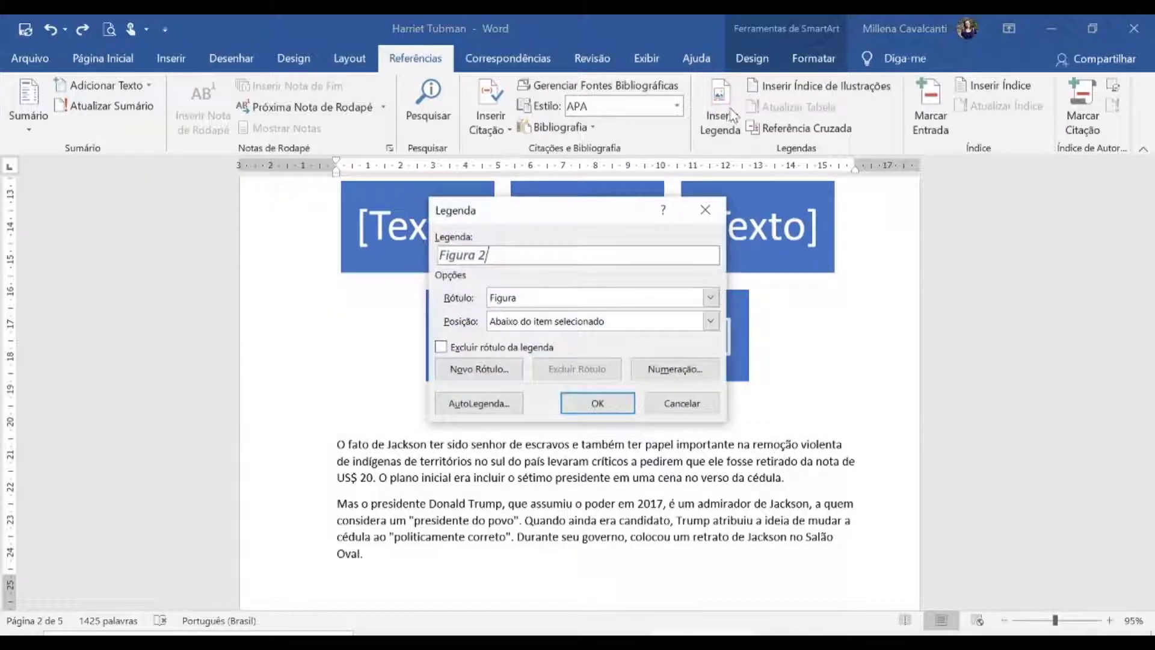
# Try the Equação label and the label-exclusion option for the SmartArt caption, returning to Figura with its label included.
pyautogui.click(712, 299)
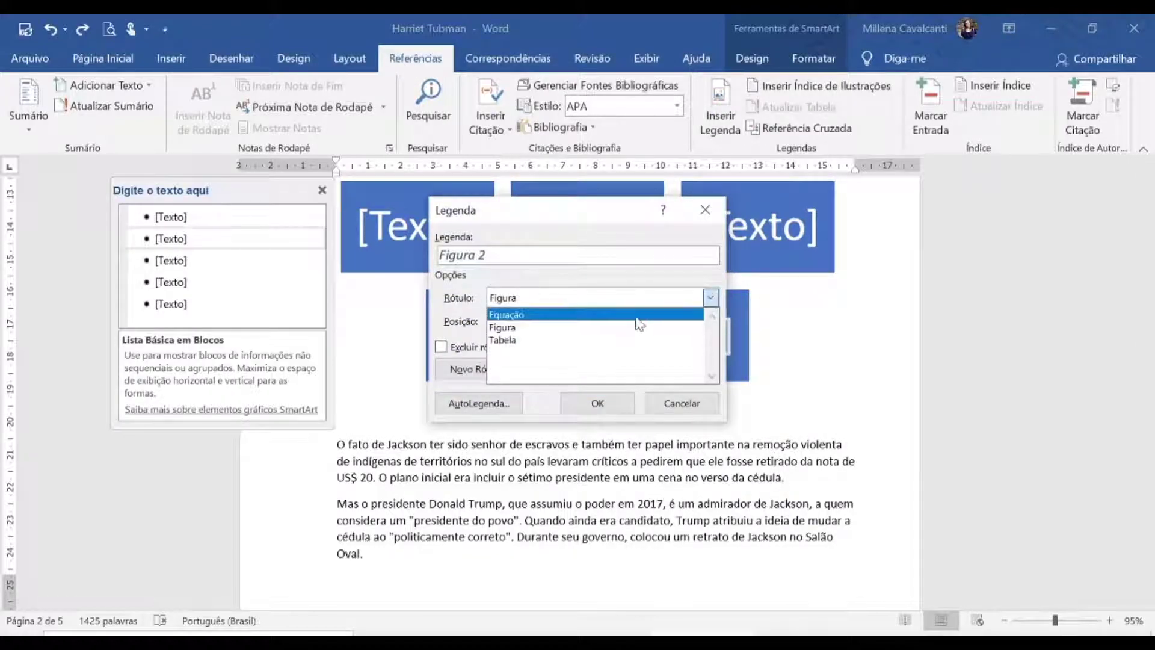
pyautogui.click(611, 314)
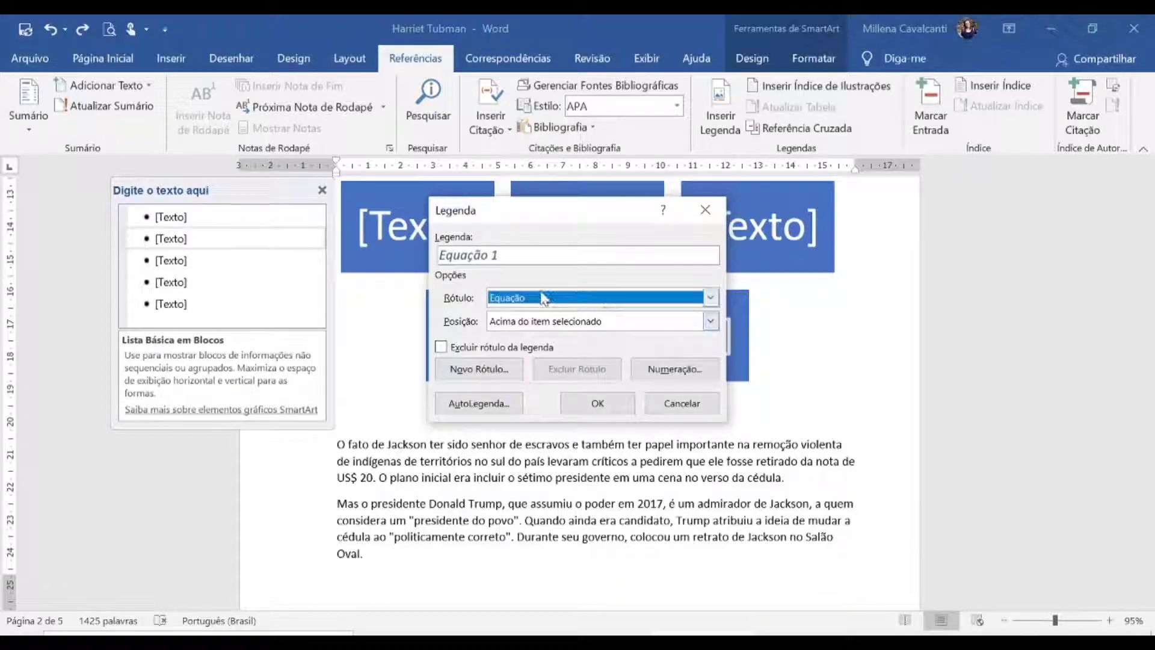
pyautogui.click(544, 297)
pyautogui.click(533, 328)
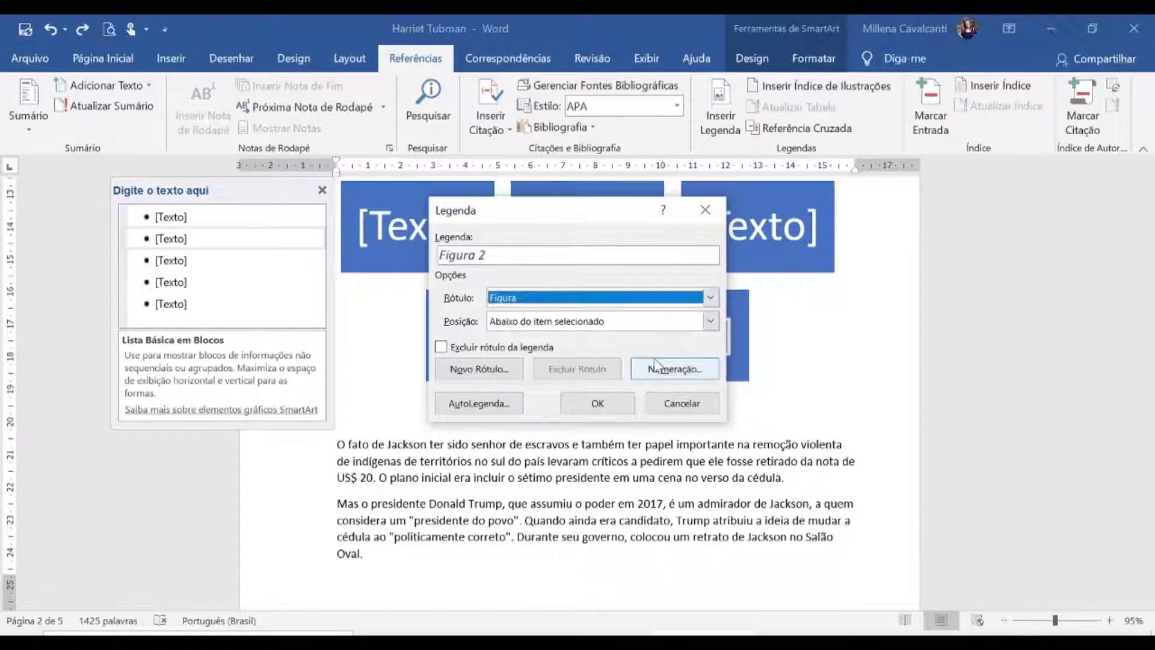
pyautogui.click(442, 347)
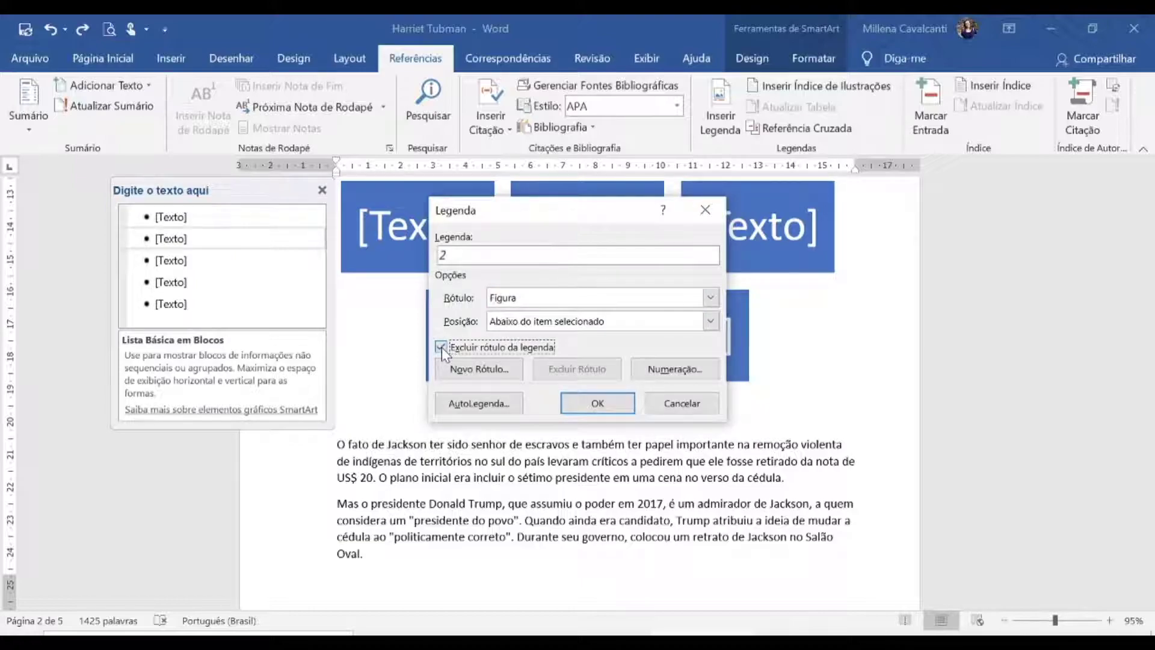
pyautogui.click(441, 348)
# Create a new caption label named "Ilustrações".
pyautogui.click(474, 370)
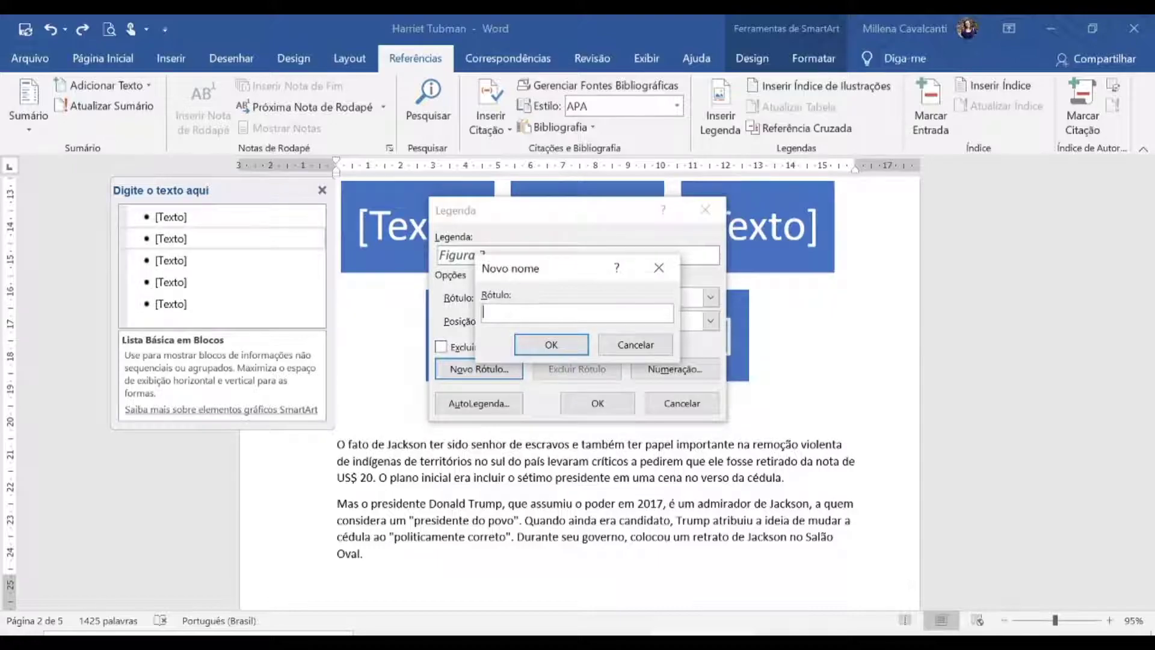
pyautogui.write('Ilustrações')
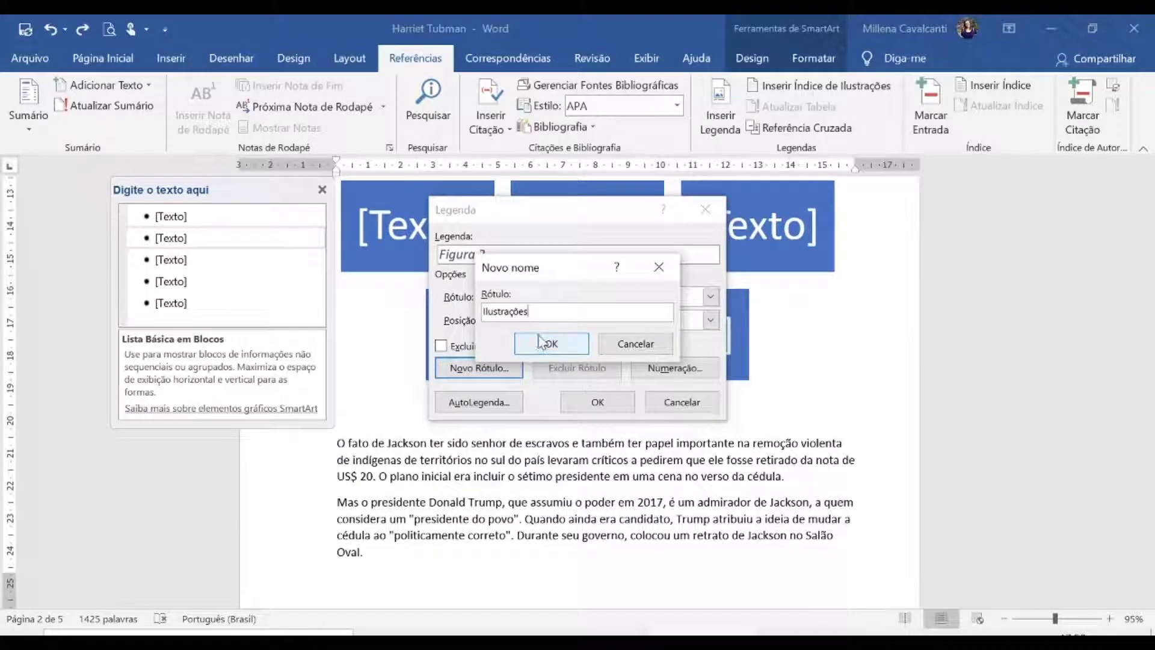
pyautogui.click(552, 344)
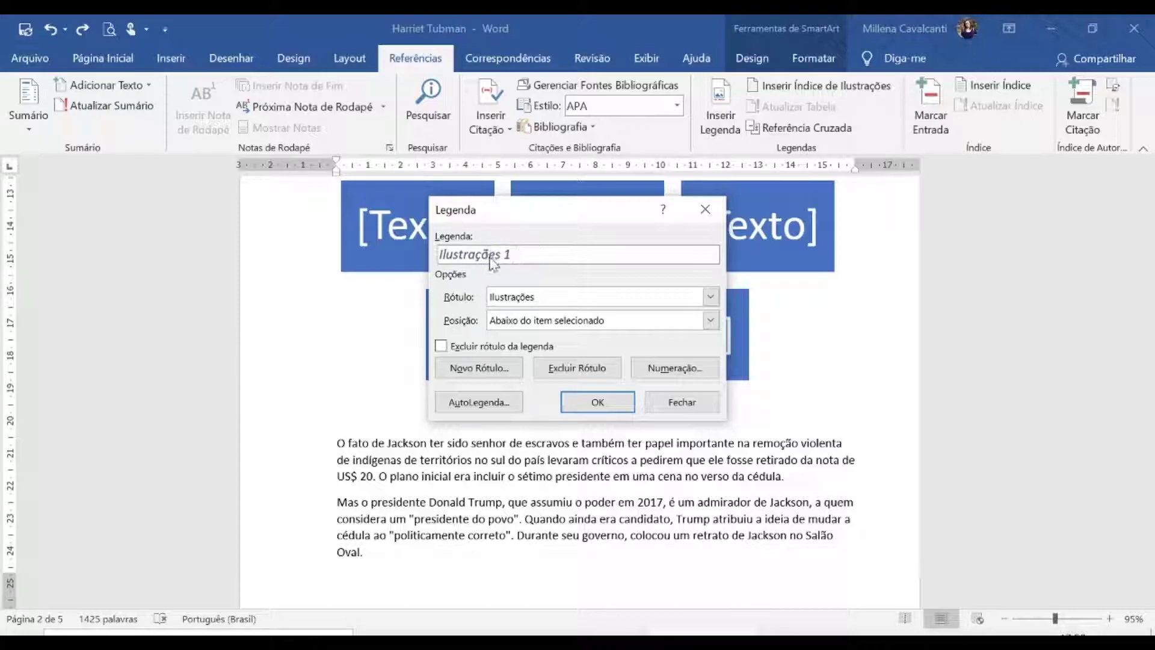
# Add the caption "Figura 2 Smart art" to the SmartArt, using the Figura label and the position Abaixo do item selecionado.
pyautogui.click(711, 297)
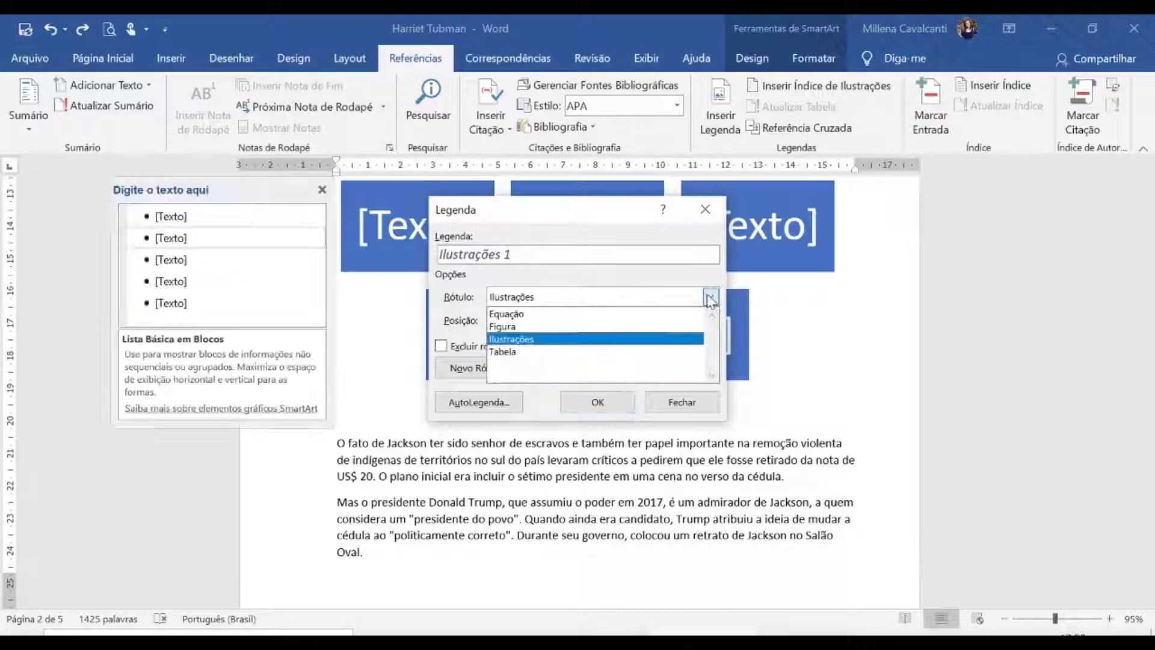
pyautogui.click(625, 325)
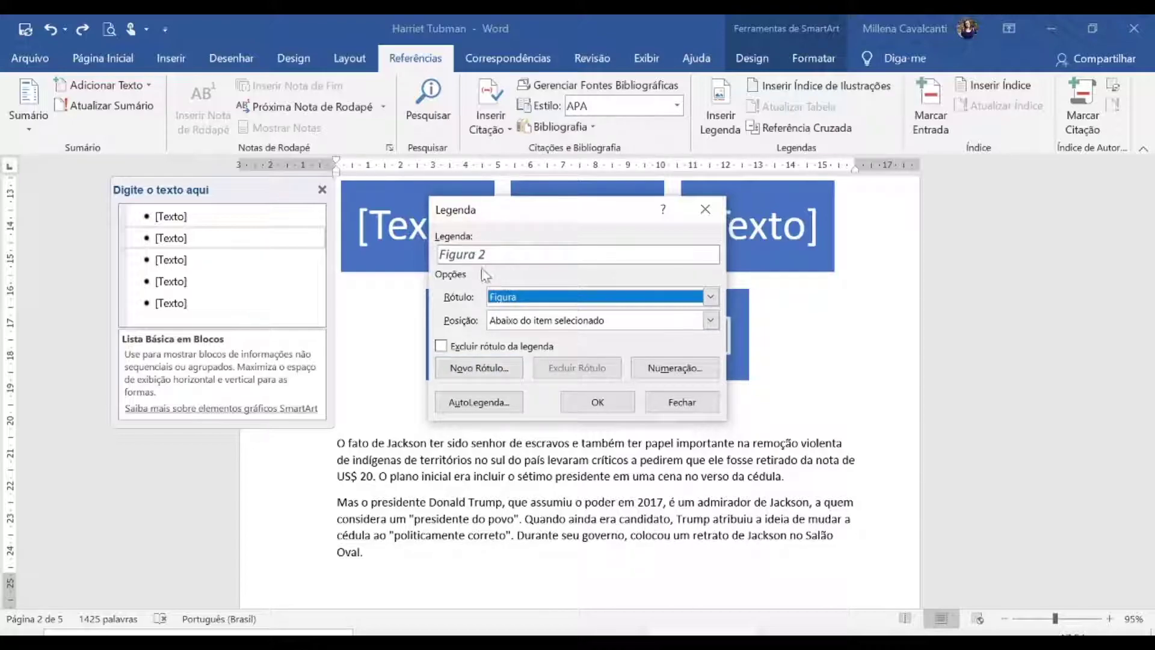
pyautogui.write('Smart art')
pyautogui.click(605, 402)
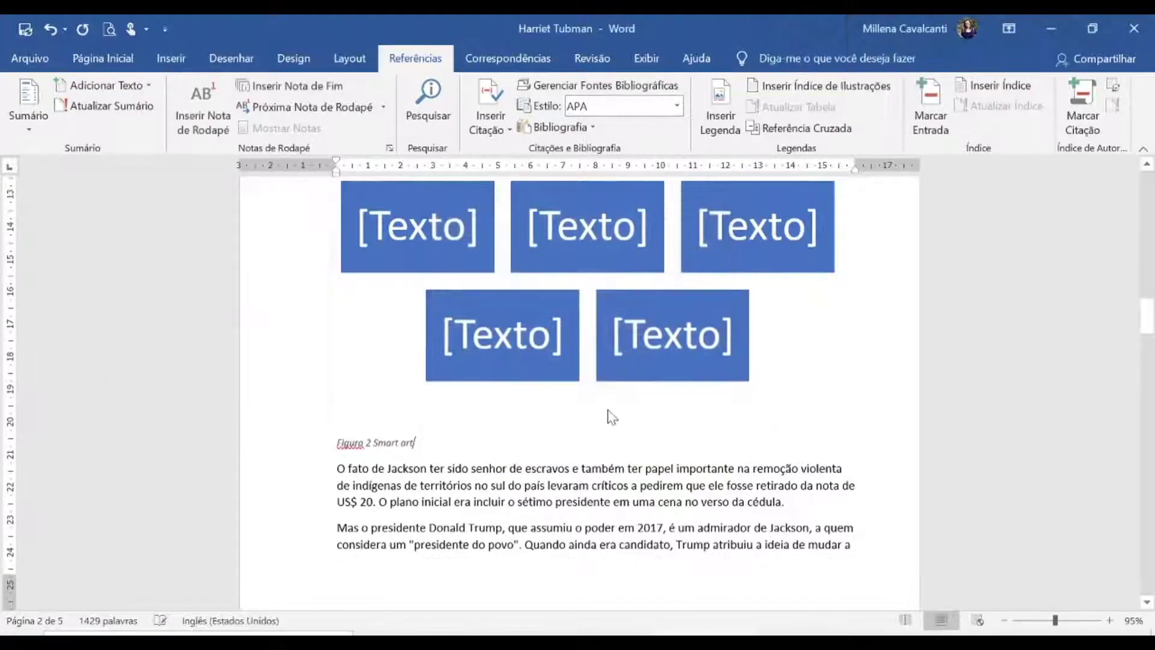
# Center the caption line "Figura 2 Smart art" beneath the SmartArt.
pyautogui.click(299, 448)
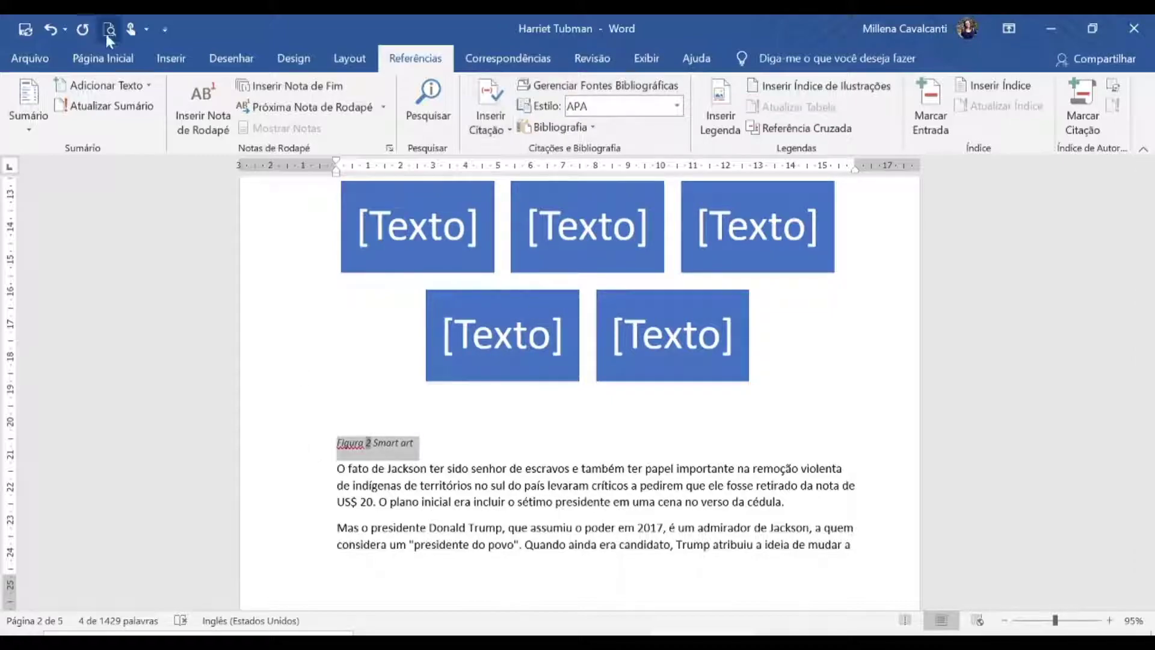
pyautogui.click(102, 58)
pyautogui.click(450, 120)
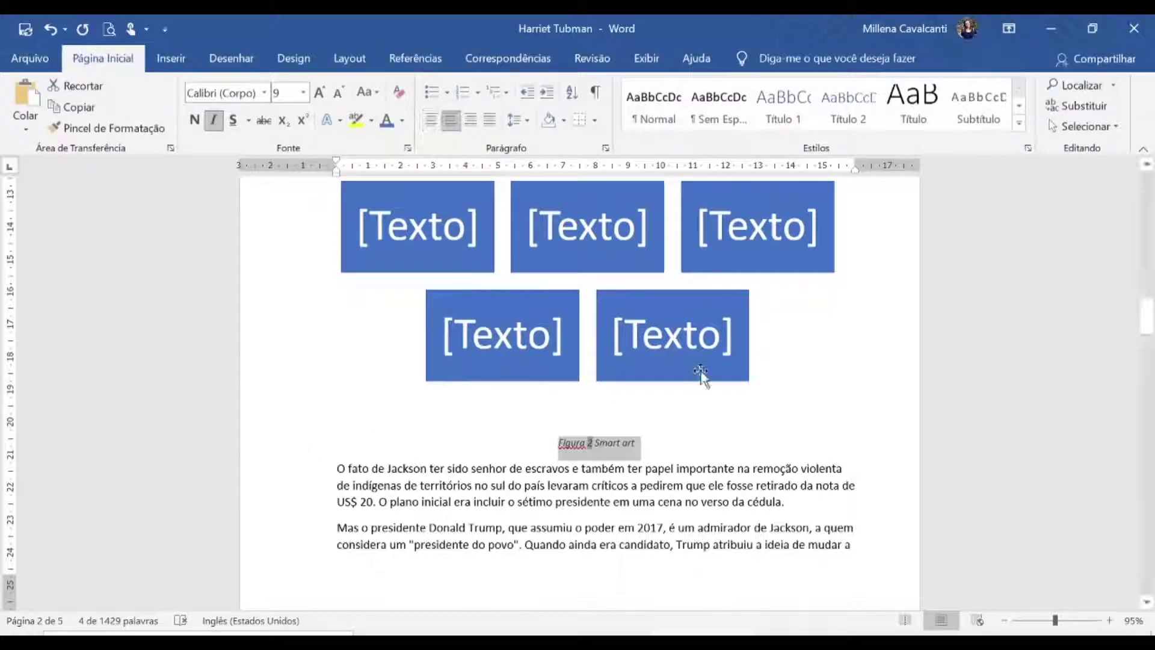
# Select the whole table after the paragraph ending "circulação antes de 2028." and open its caption dialog.
pyautogui.click(703, 376)
pyautogui.scroll(-3, 755, 347)
pyautogui.scroll(-10, 755, 484)
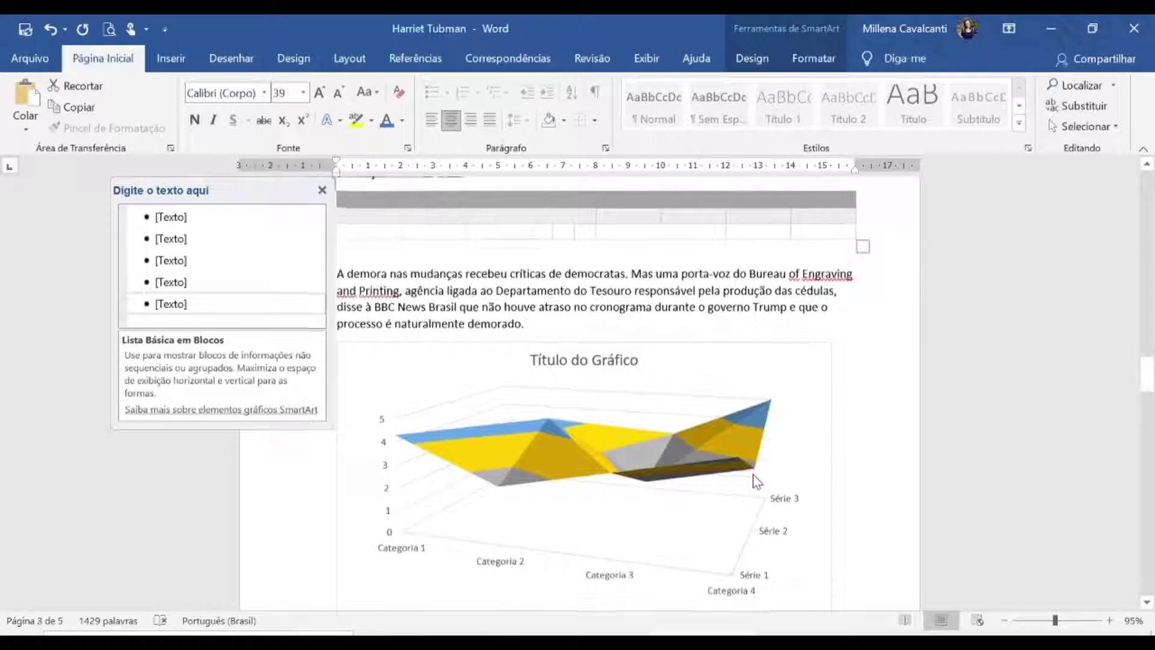
pyautogui.scroll(4, 756, 483)
pyautogui.click(335, 303)
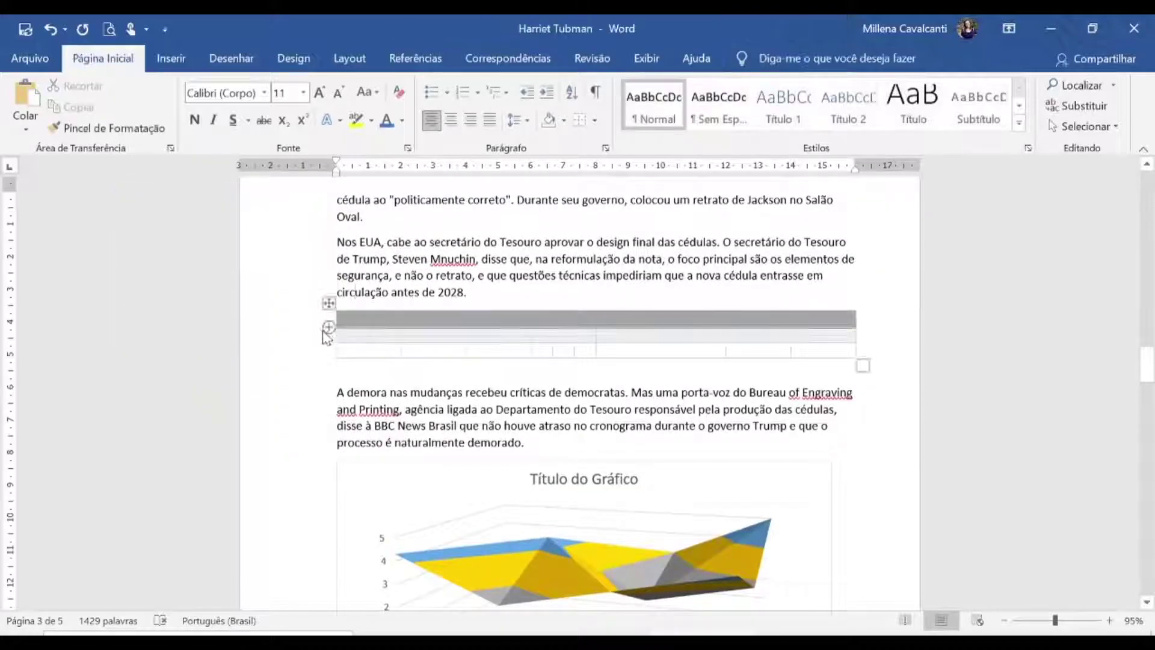
pyautogui.click(329, 303)
pyautogui.rightClick(432, 339)
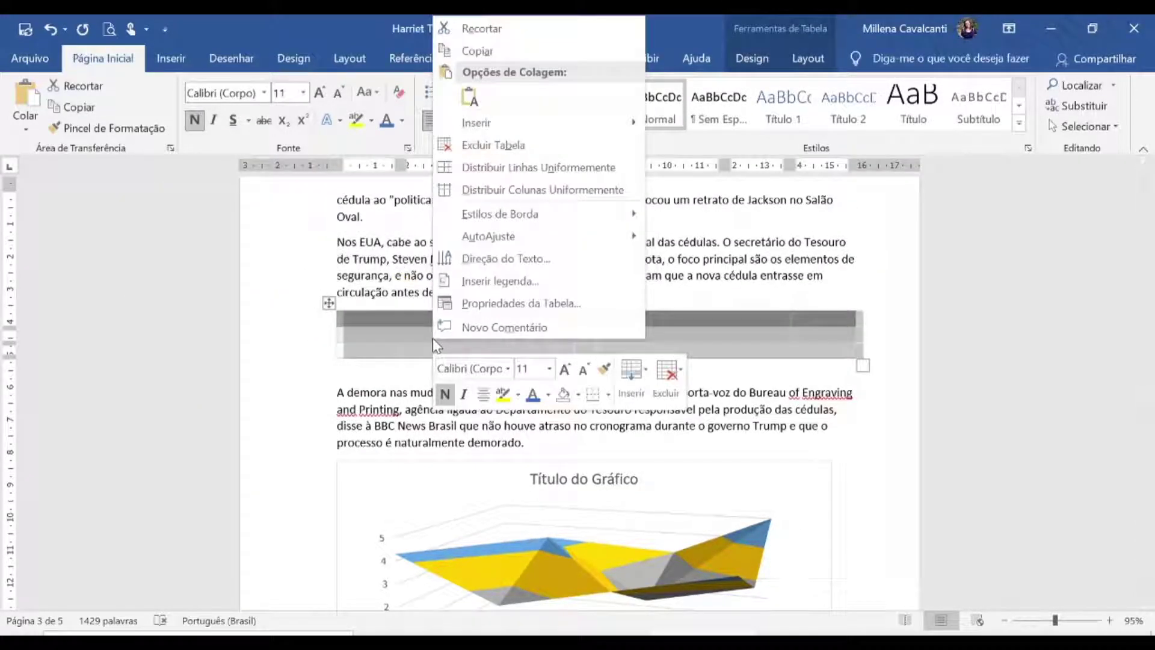
pyautogui.click(504, 283)
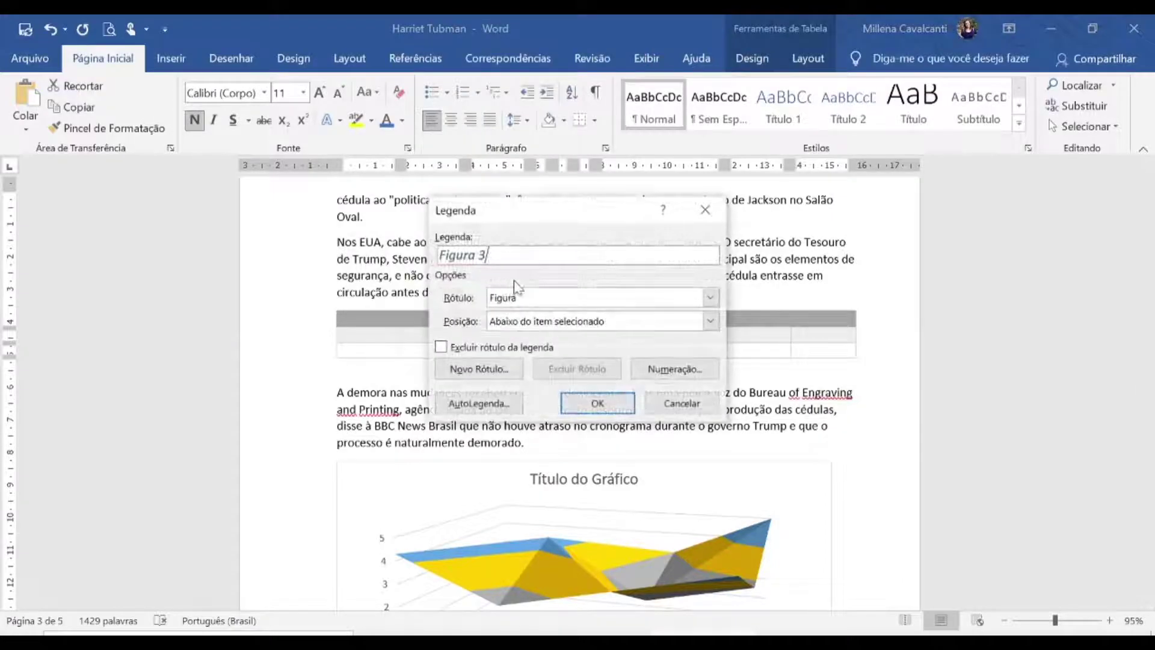
# Add the caption "Tabela 1 Nova tabela" to the table, using the Tabela label and the position Acima do item selecionado.
pyautogui.click(710, 298)
pyautogui.click(631, 352)
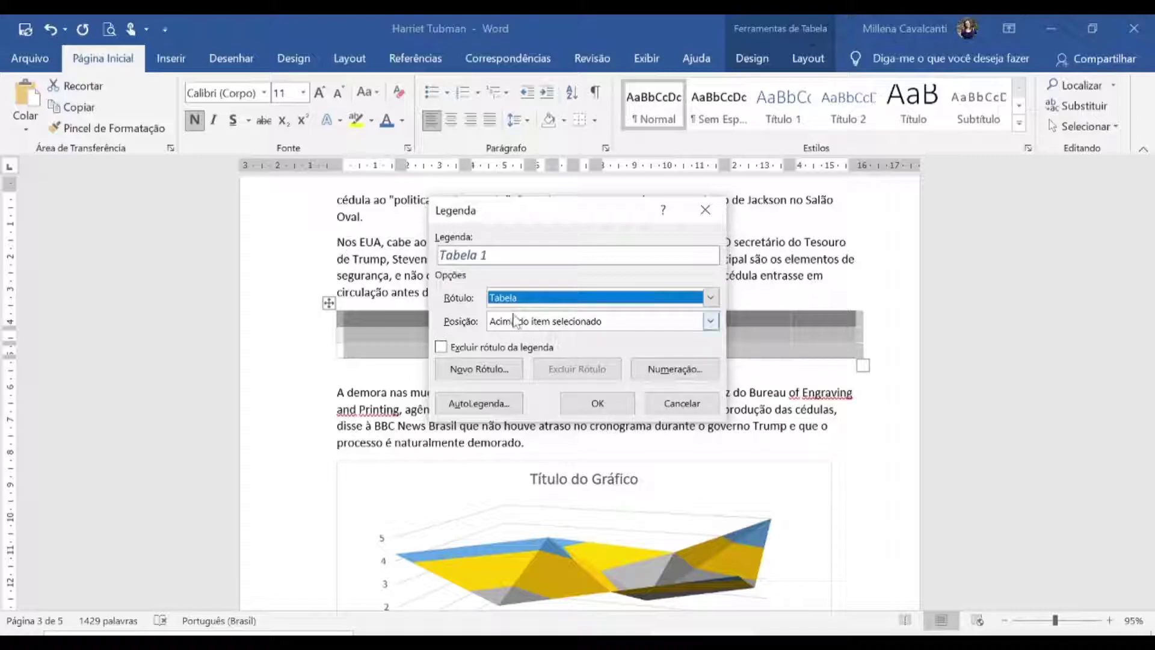
pyautogui.click(553, 260)
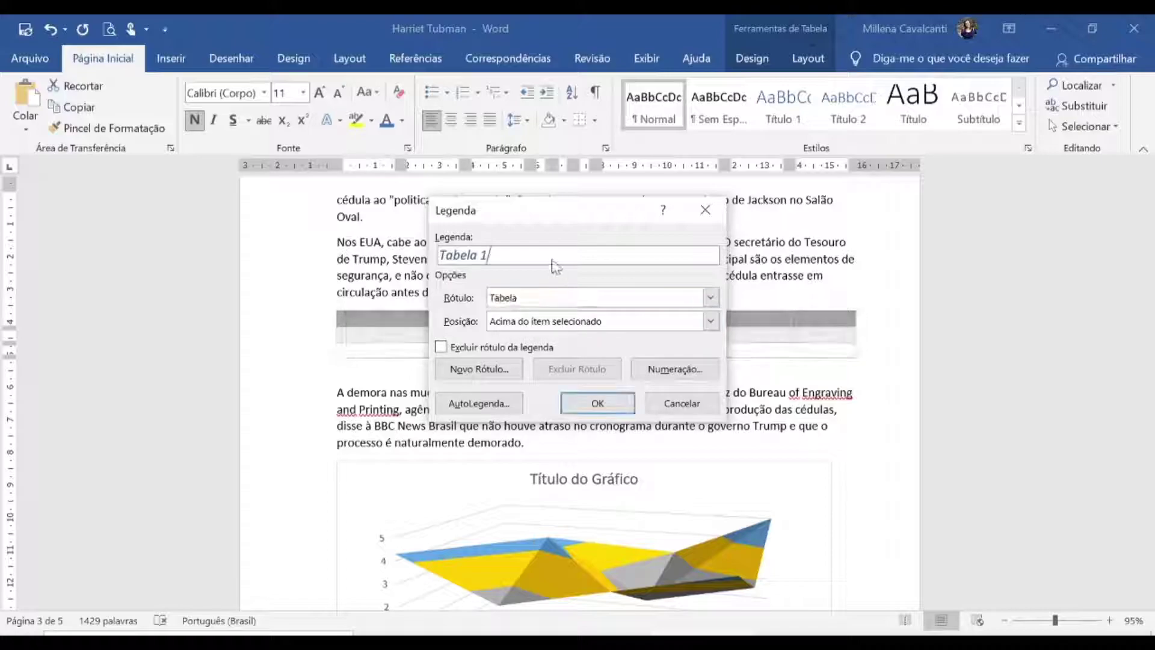
pyautogui.write('Nova tabela')
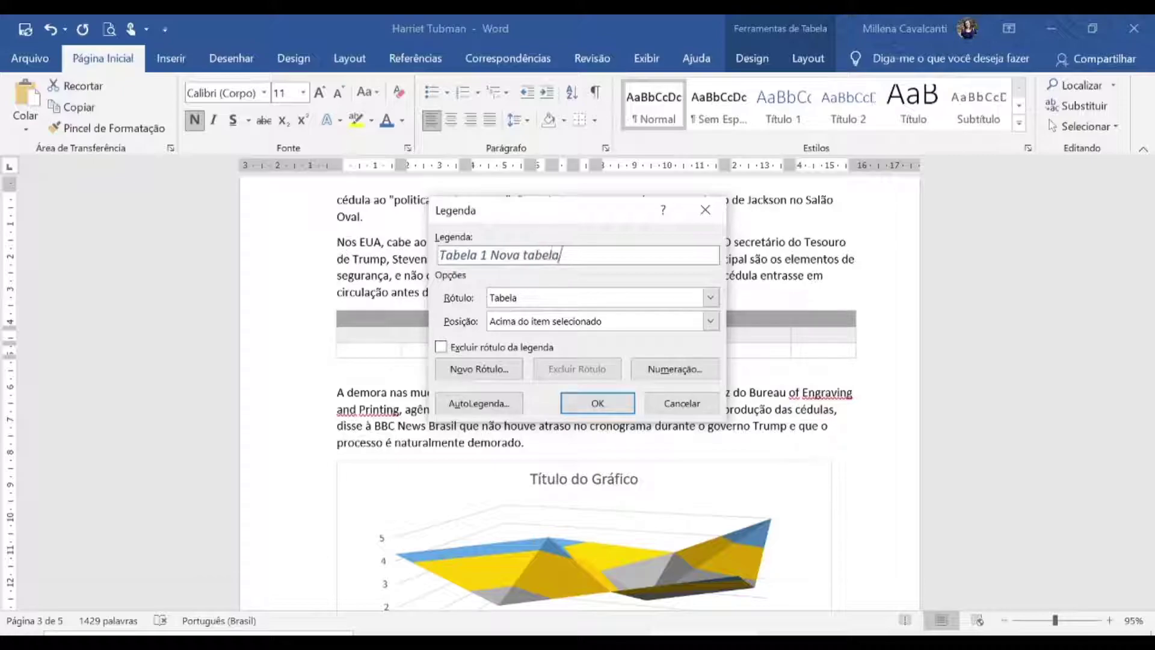
pyautogui.click(594, 403)
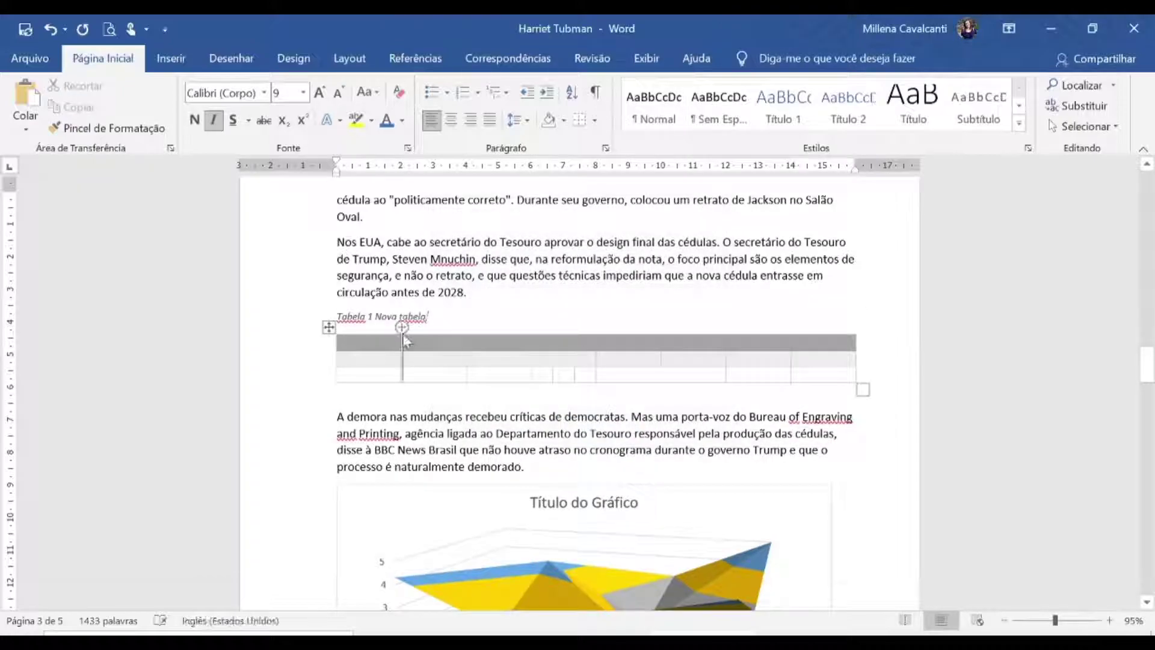
# Center the caption line "Tabela 1 Nova tabela" above the table.
pyautogui.click(451, 120)
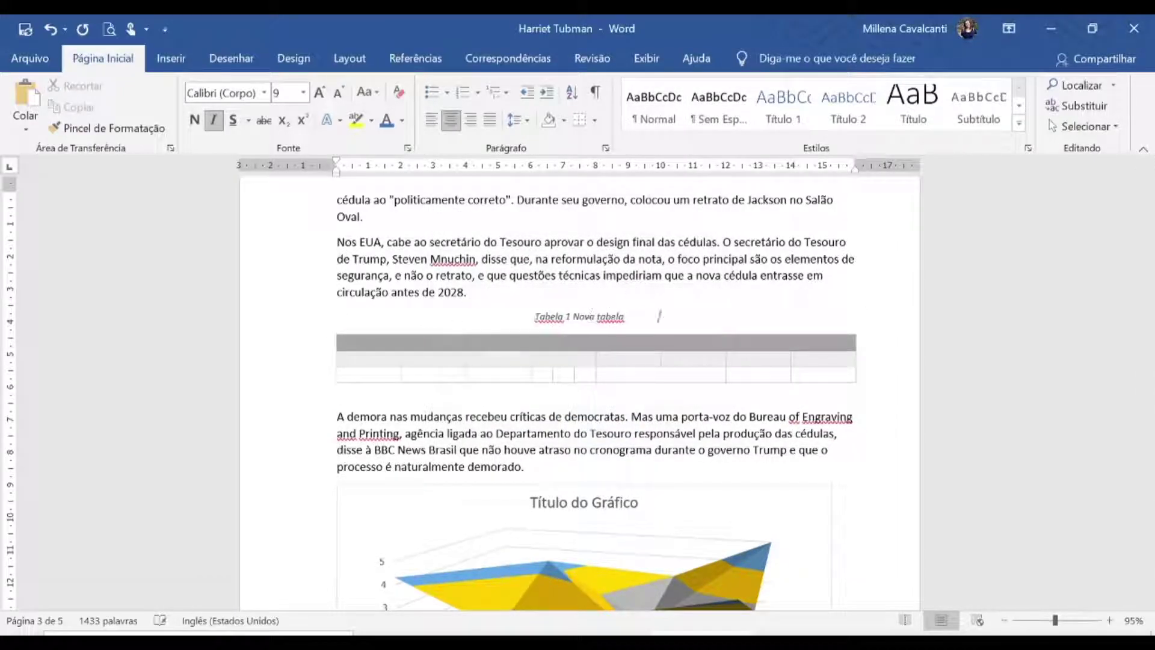
pyautogui.hotkey('ctrl', 'z')
pyautogui.scroll(-3, 823, 472)
pyautogui.scroll(-1, 822, 472)
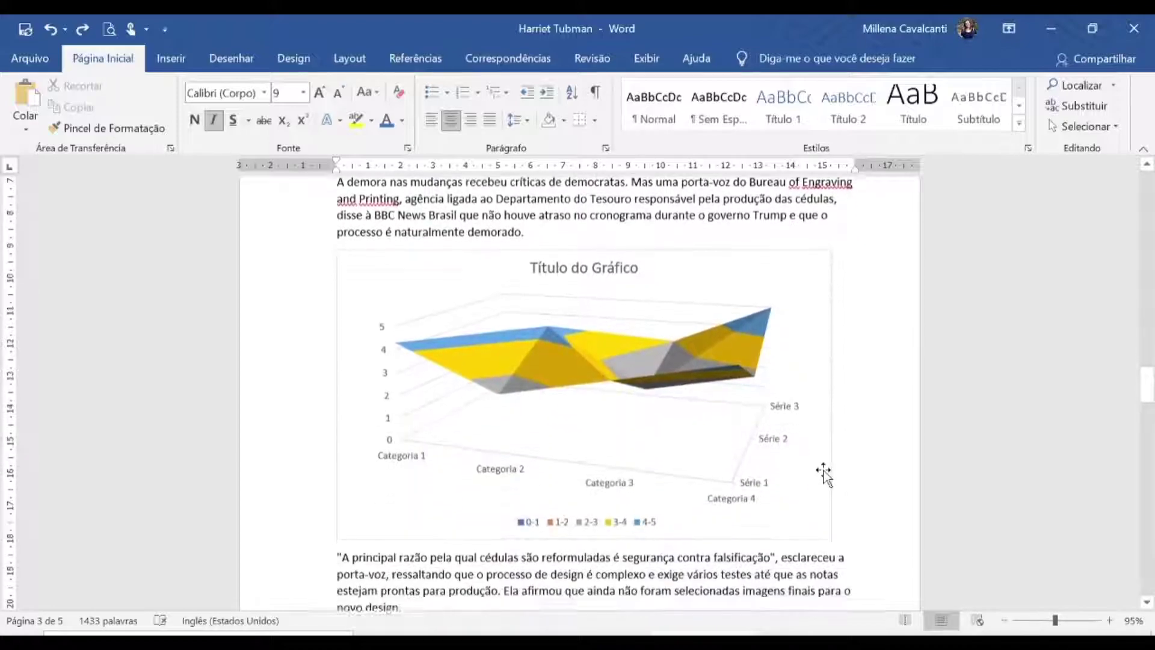
# Add the caption "Ilustrações 1 asas" below the surface chart, using the Ilustrações label, and center the caption line.
pyautogui.rightClick(545, 365)
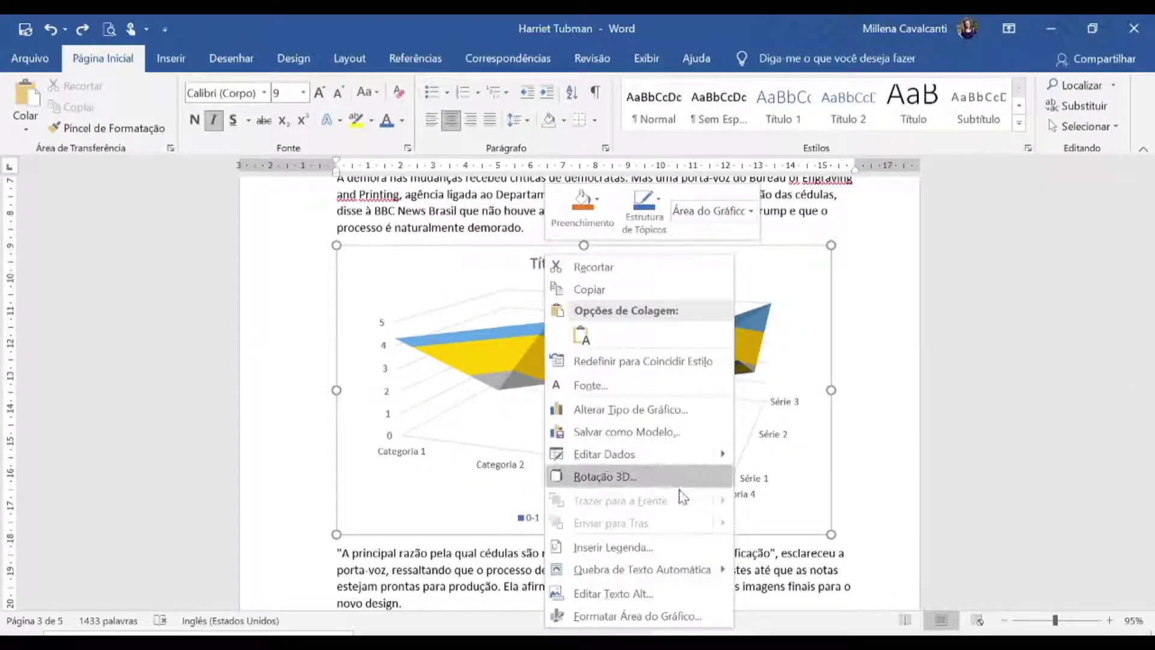
pyautogui.click(657, 547)
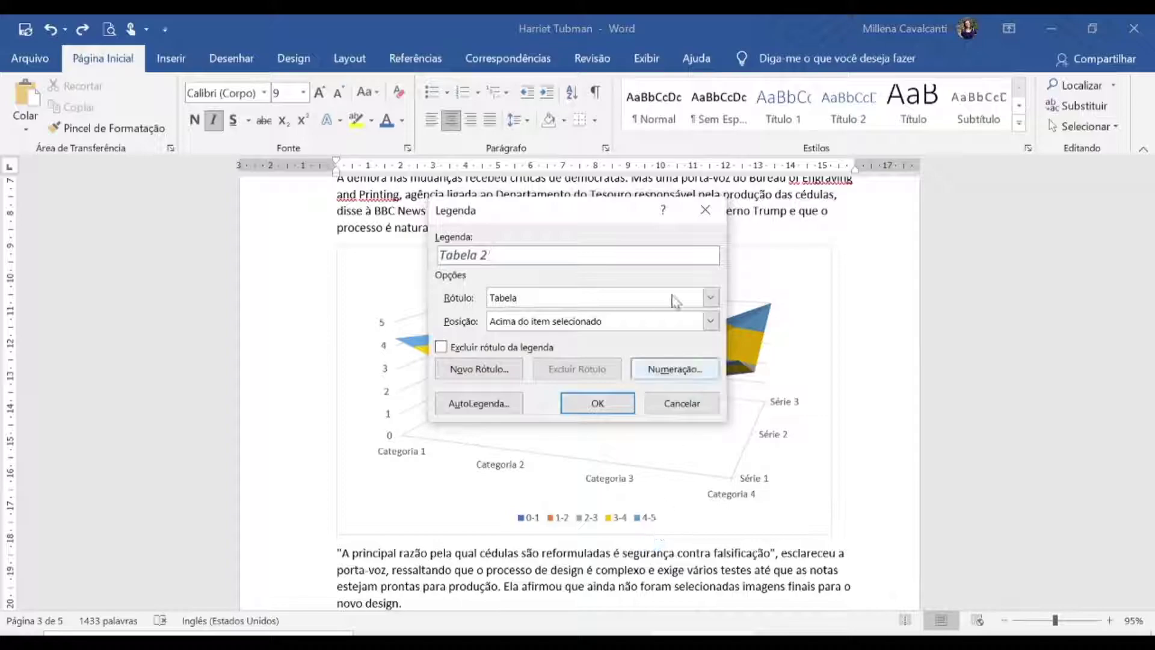
pyautogui.click(711, 297)
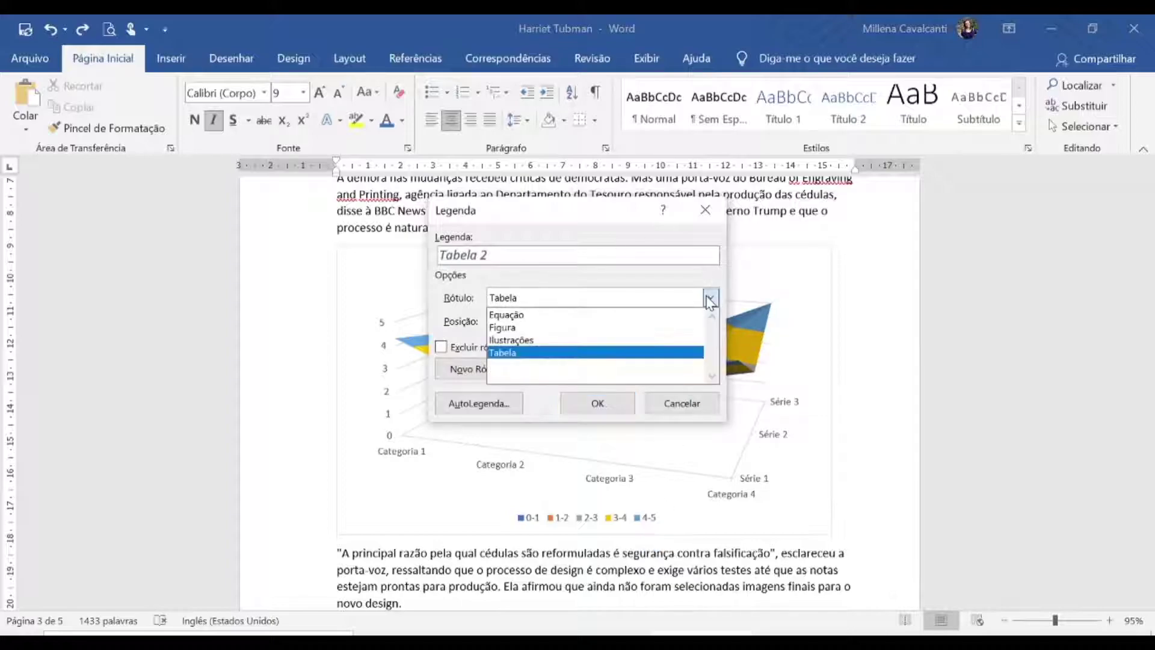
pyautogui.click(643, 341)
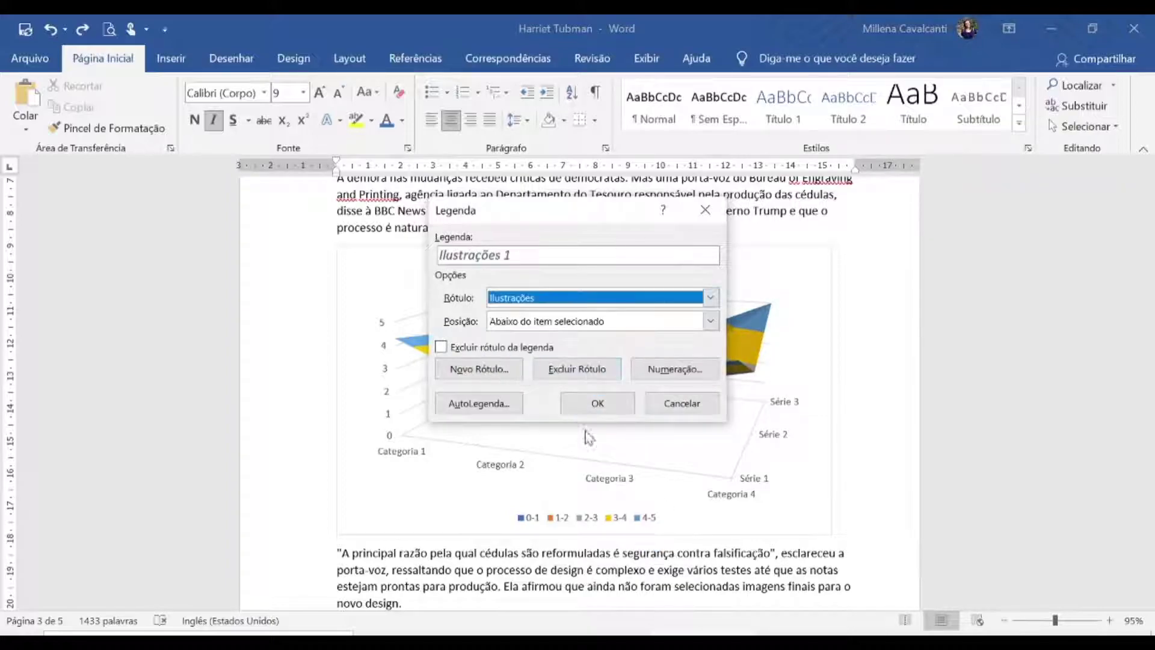
pyautogui.click(575, 257)
pyautogui.write('as')
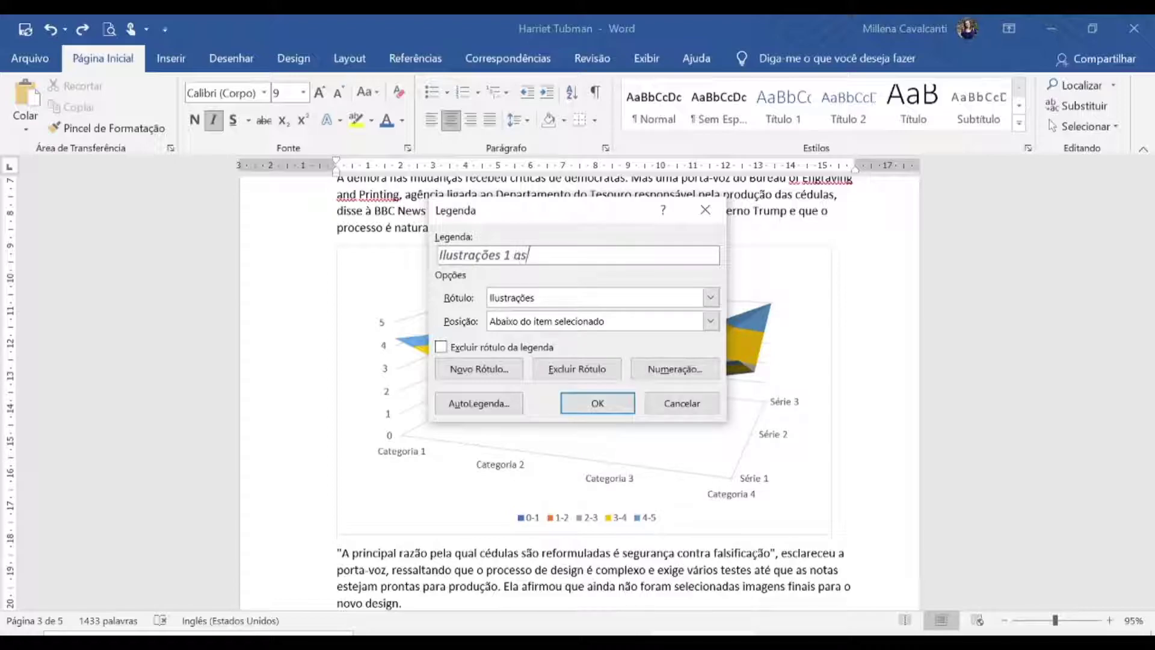
pyautogui.write('as')
pyautogui.click(629, 397)
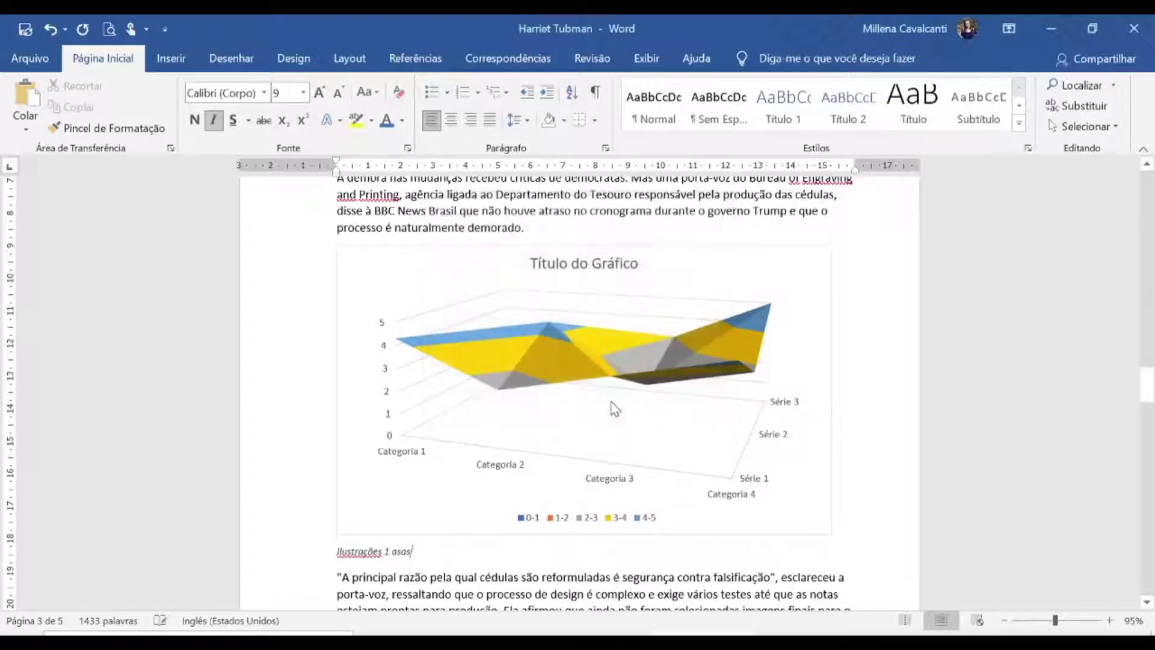
pyautogui.click(448, 120)
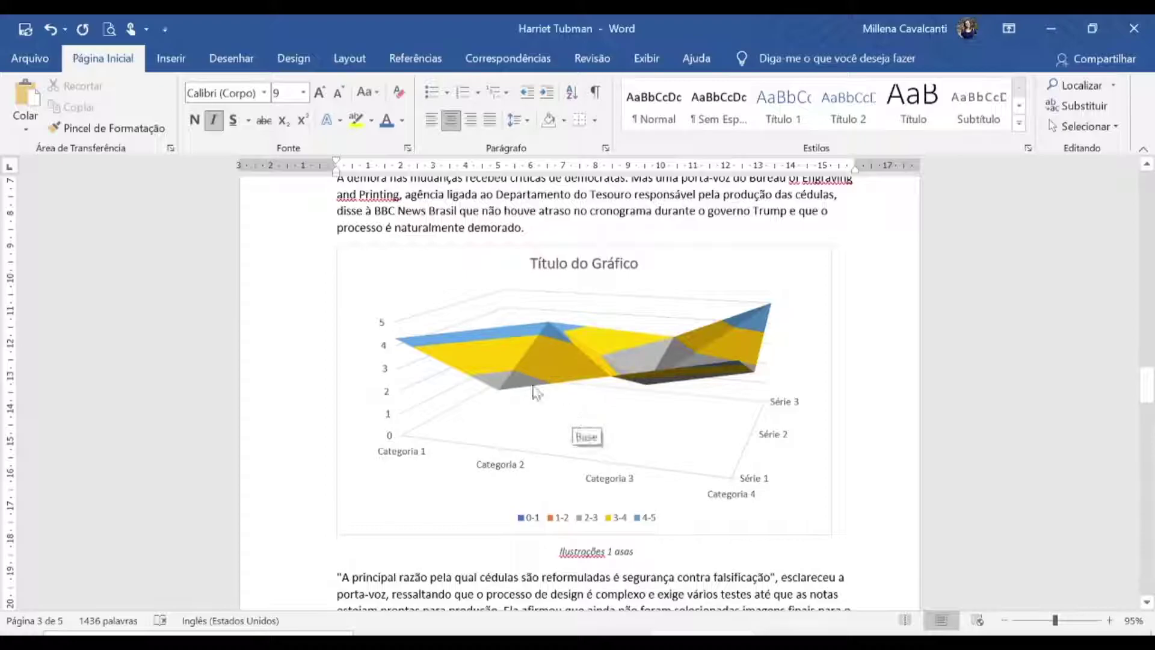
# Add the caption "Figura 2 Imagem online" below the autumn leaves picture, using the Figura label.
pyautogui.scroll(-3, 515, 442)
pyautogui.scroll(20, 579, 394)
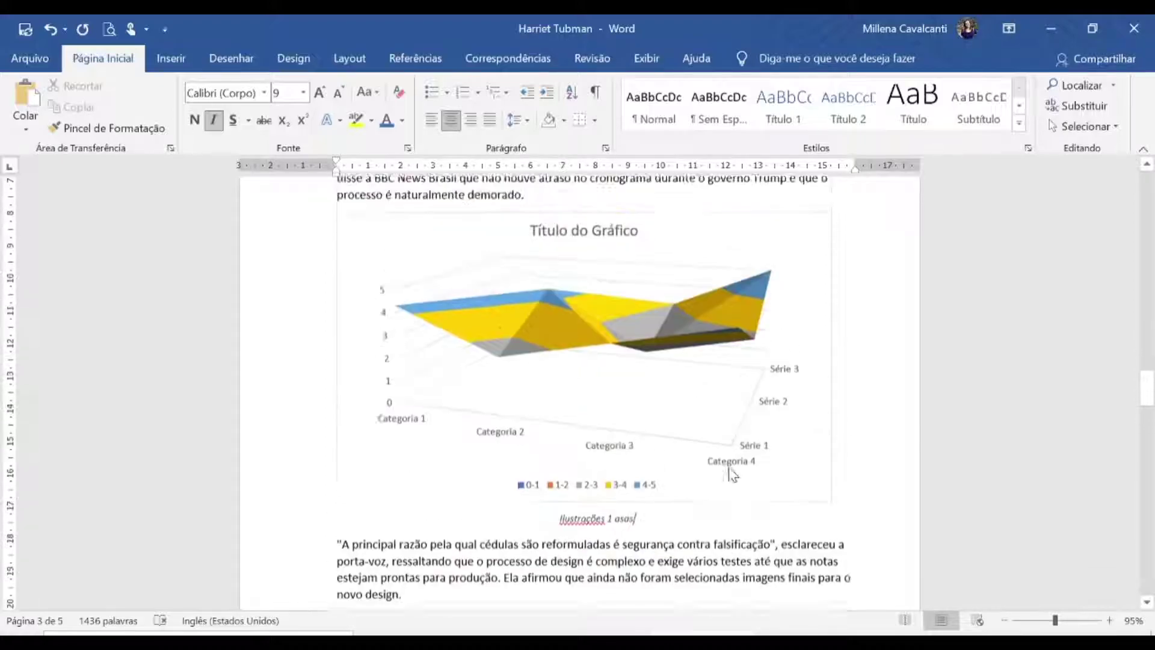
pyautogui.scroll(15, 716, 443)
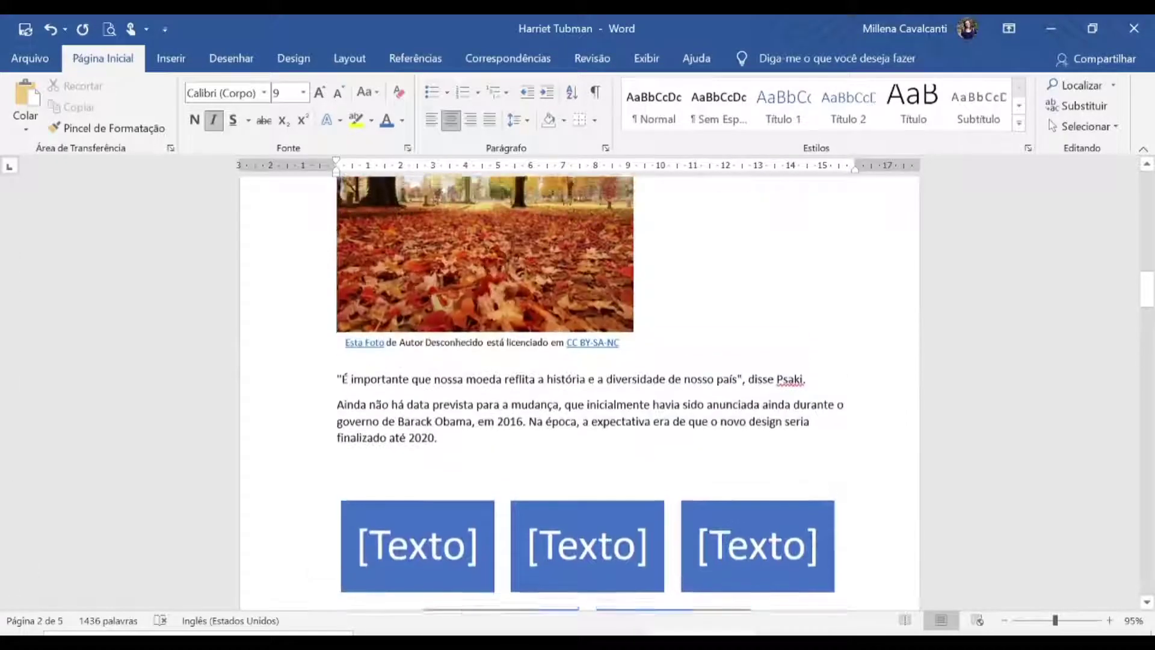
pyautogui.scroll(-15, 448, 239)
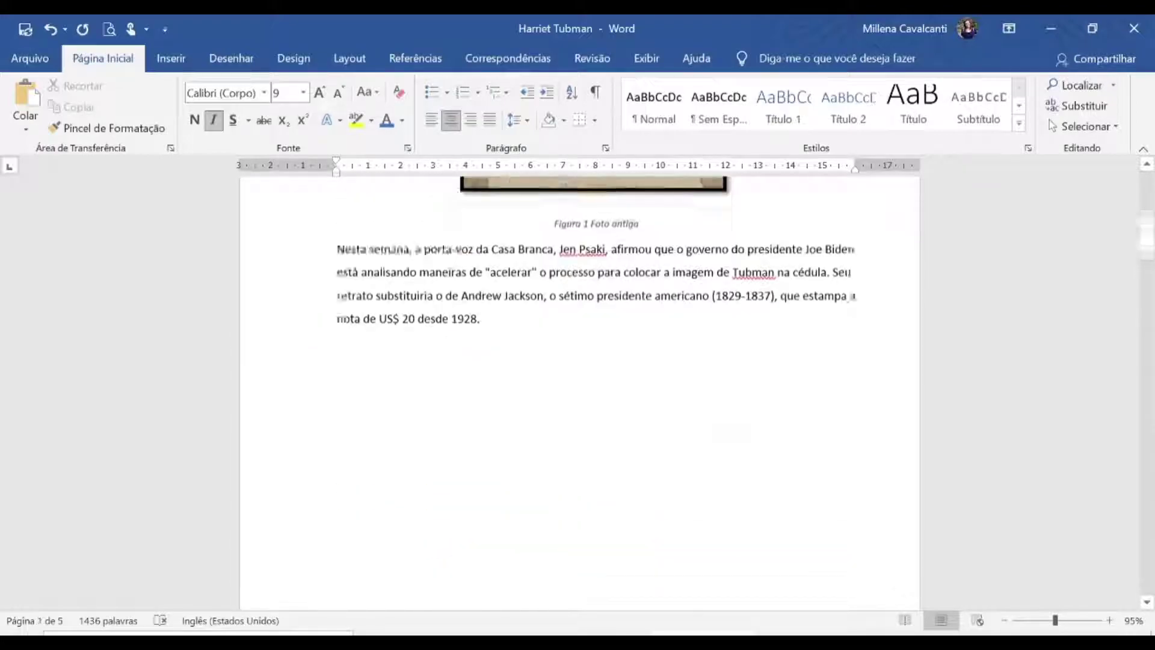
pyautogui.rightClick(493, 272)
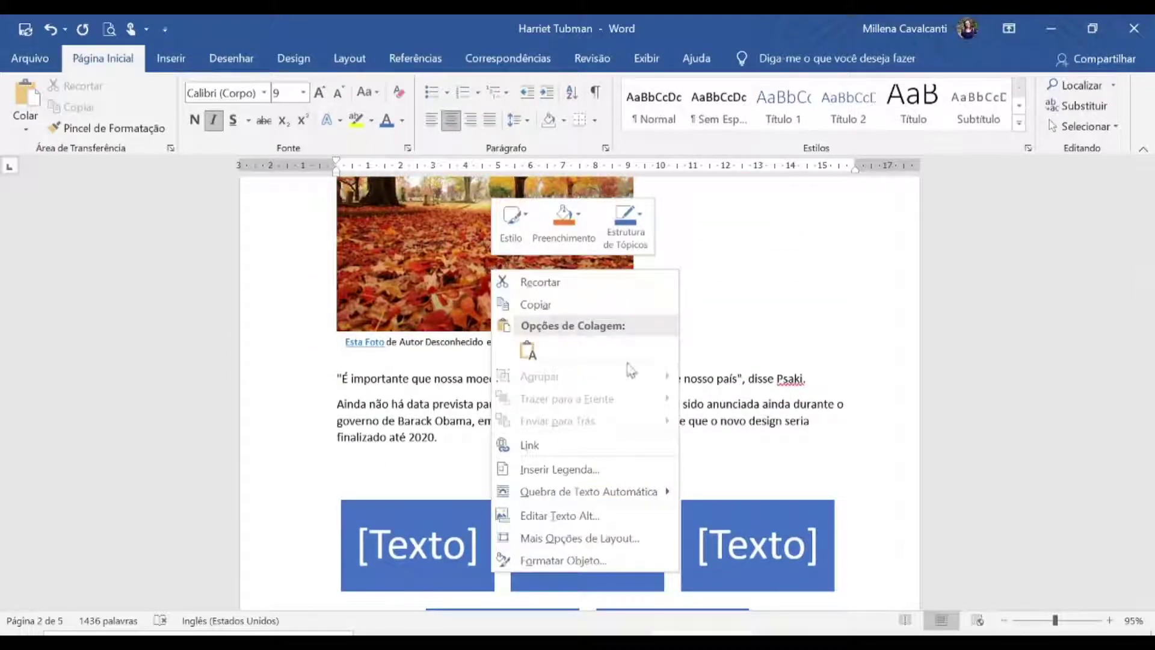
pyautogui.click(559, 469)
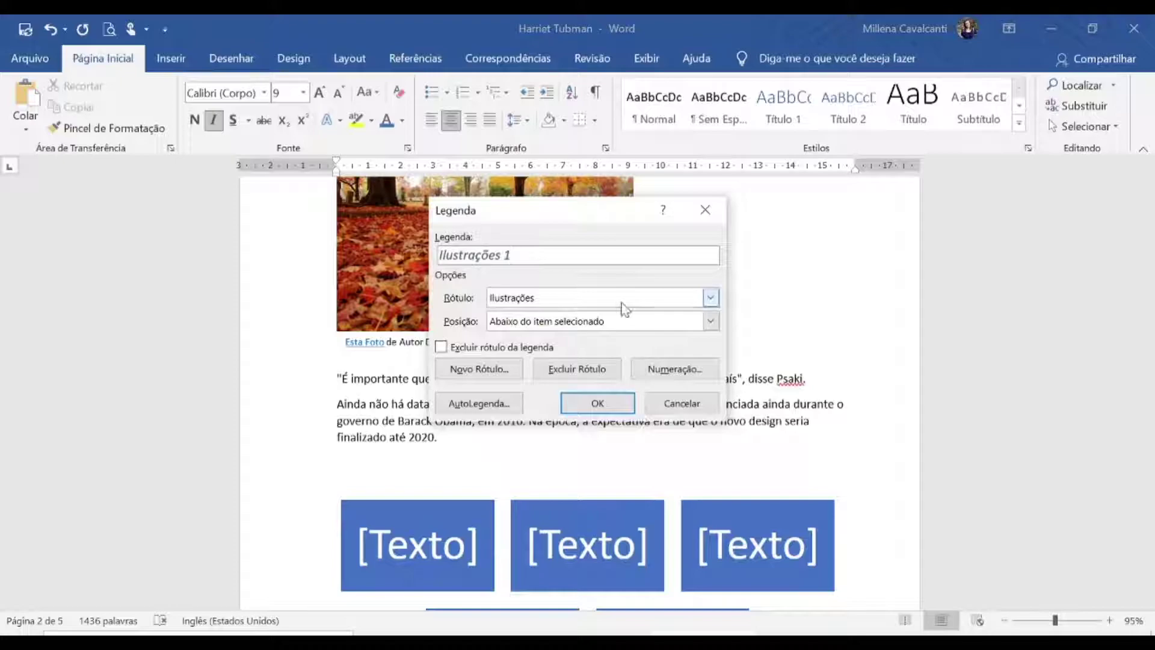
pyautogui.click(625, 300)
pyautogui.click(604, 328)
pyautogui.write('Ima')
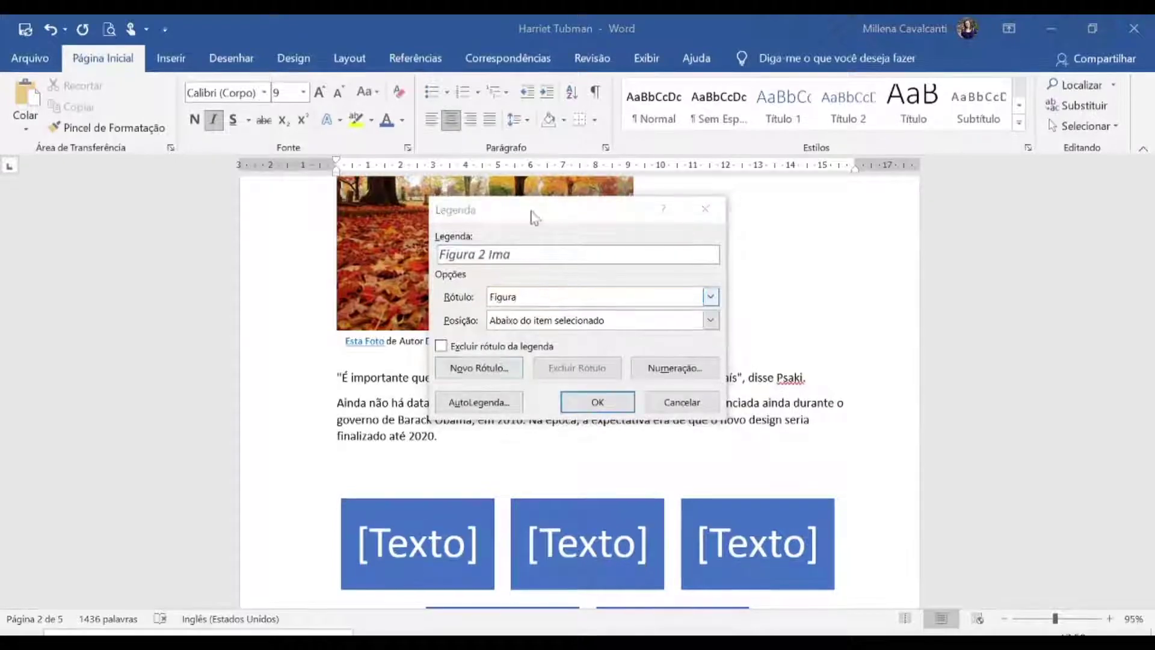
pyautogui.click(558, 259)
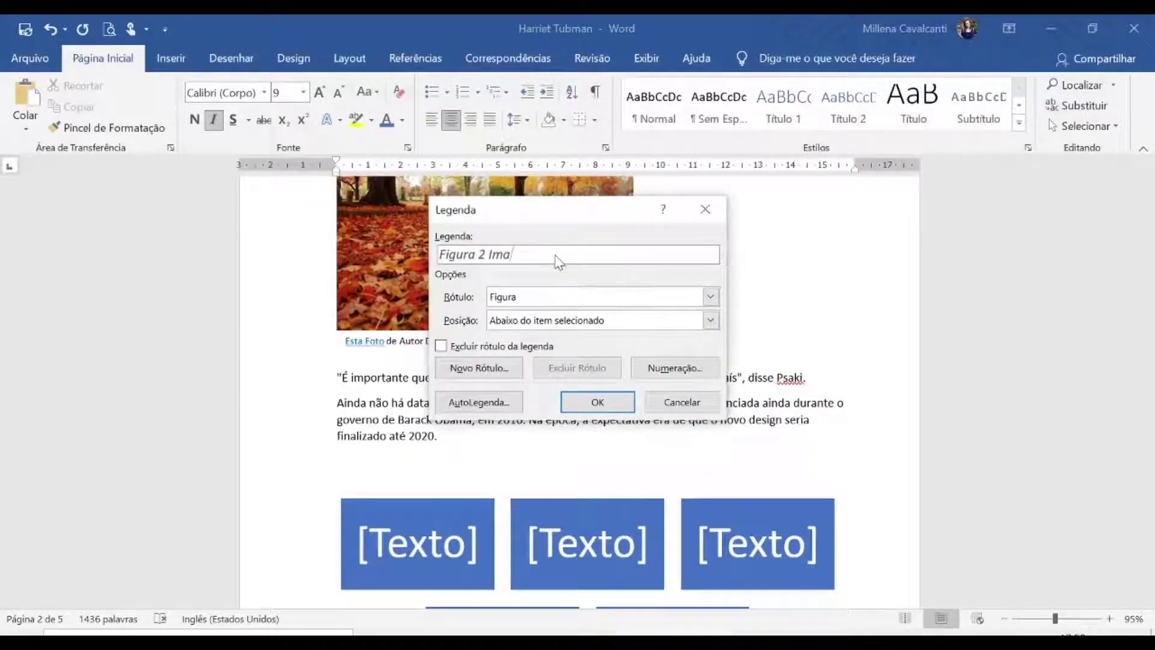
pyautogui.write('gem online')
pyautogui.press('Return')
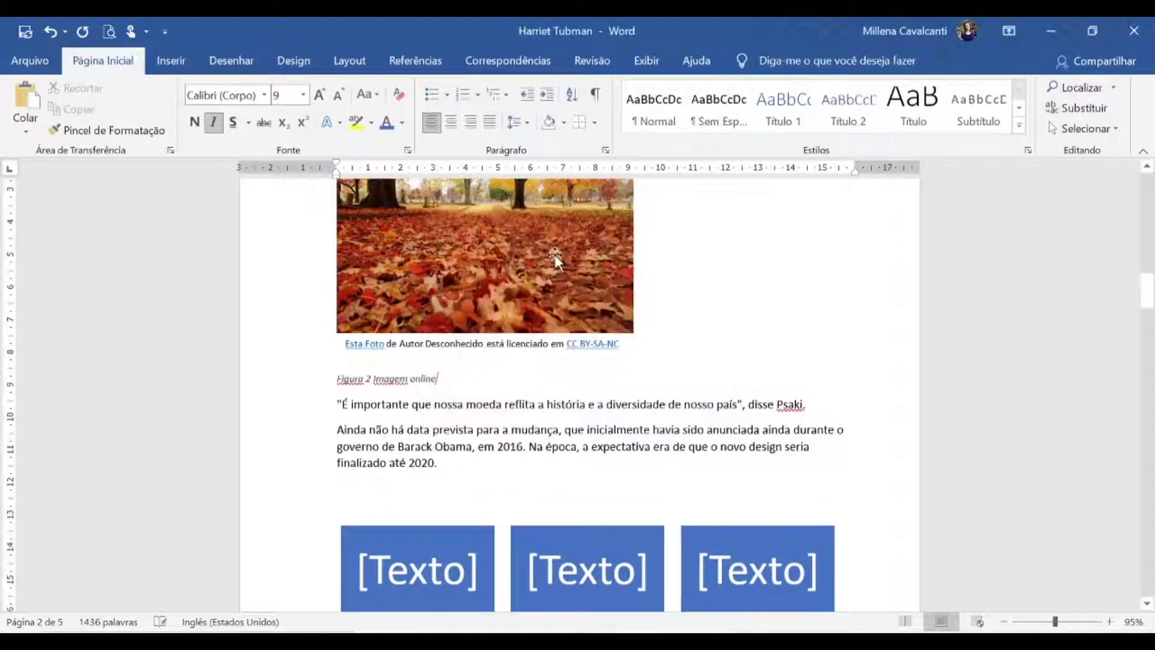
# Cut the autumn leaves picture together with its license line and caption from the top of page 2.
pyautogui.scroll(15, 709, 409)
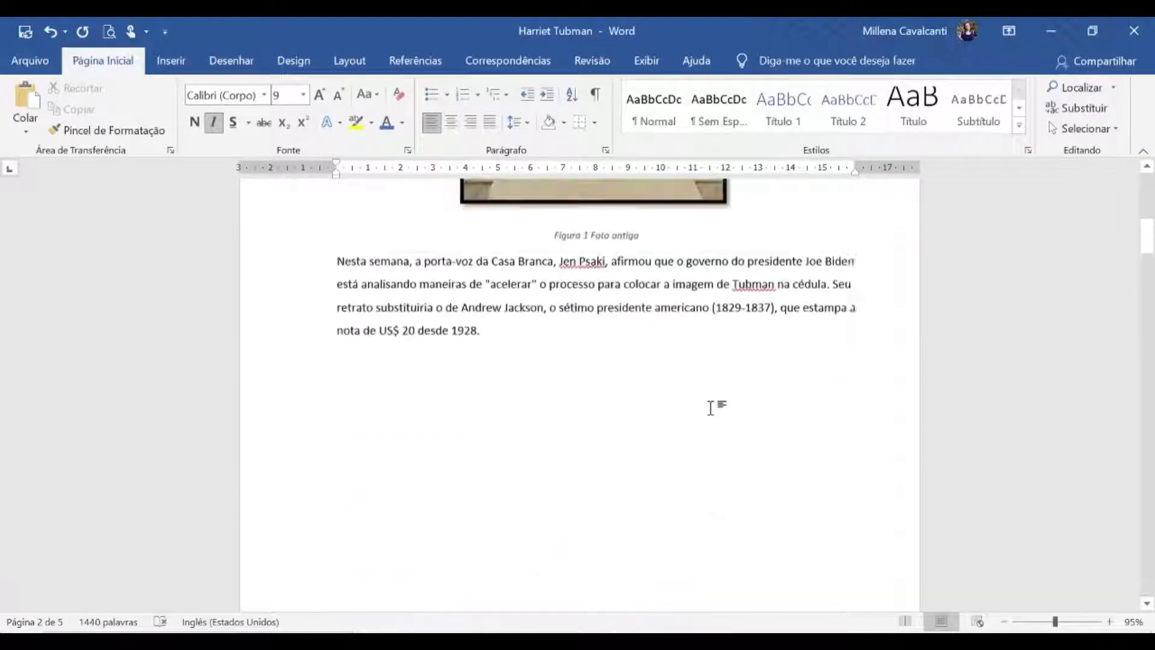
pyautogui.scroll(-7, 709, 409)
pyautogui.scroll(4, 715, 403)
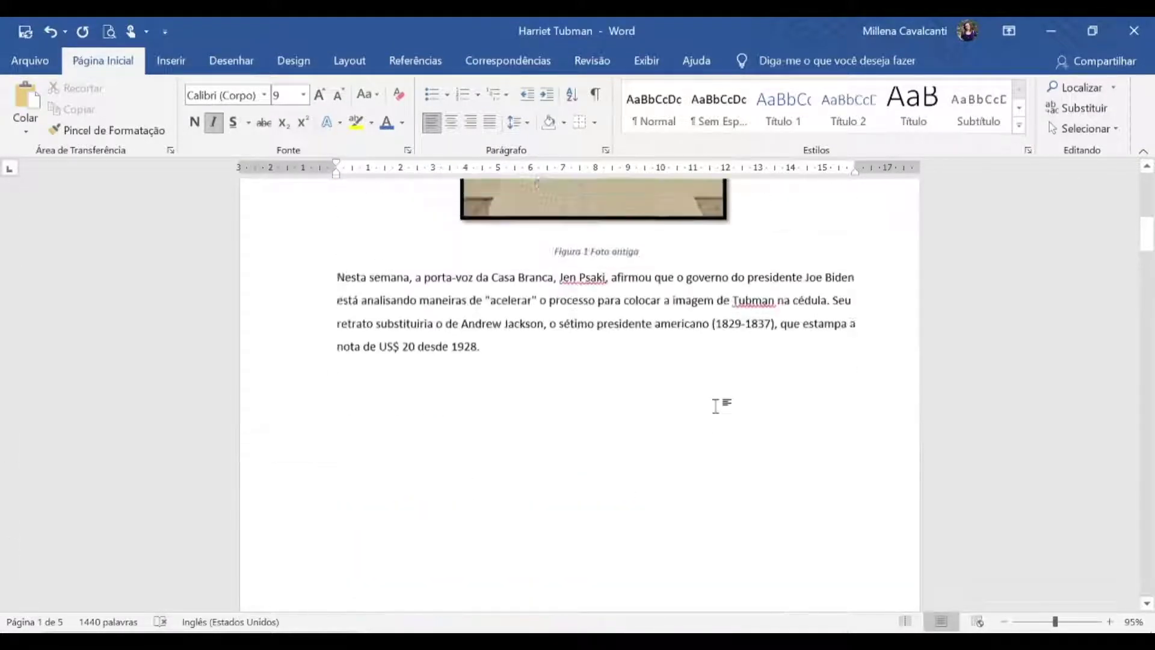
pyautogui.scroll(-1, 716, 402)
pyautogui.scroll(-5, 715, 403)
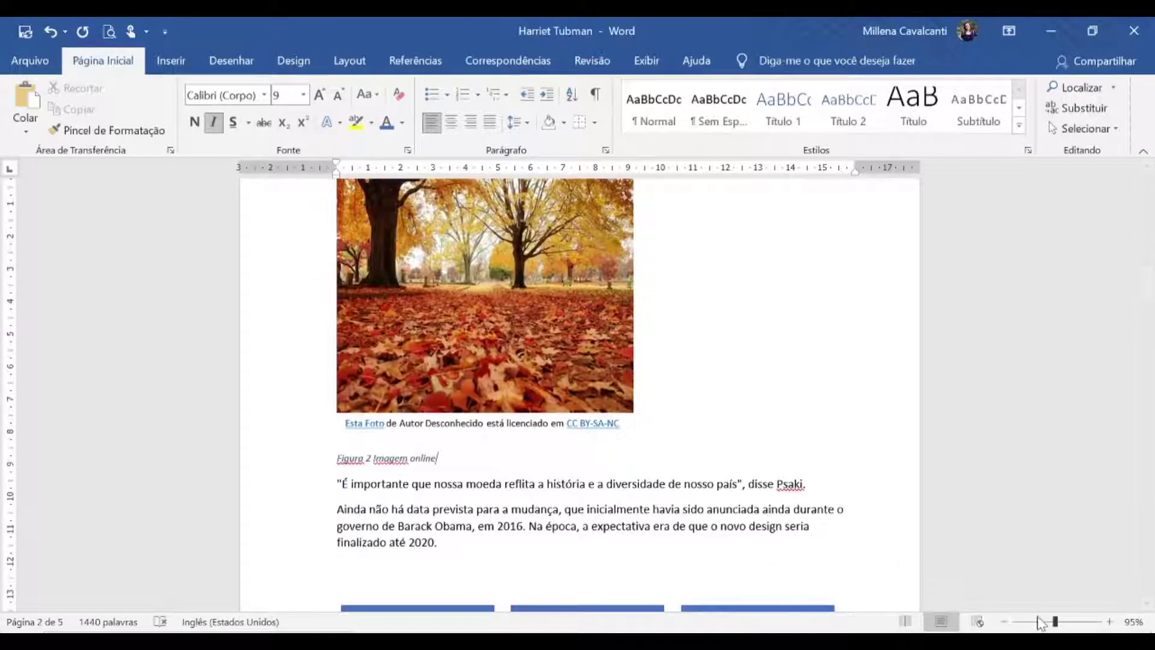
pyautogui.moveTo(1054, 621); pyautogui.dragTo(1025, 619)
pyautogui.scroll(-3, 529, 461)
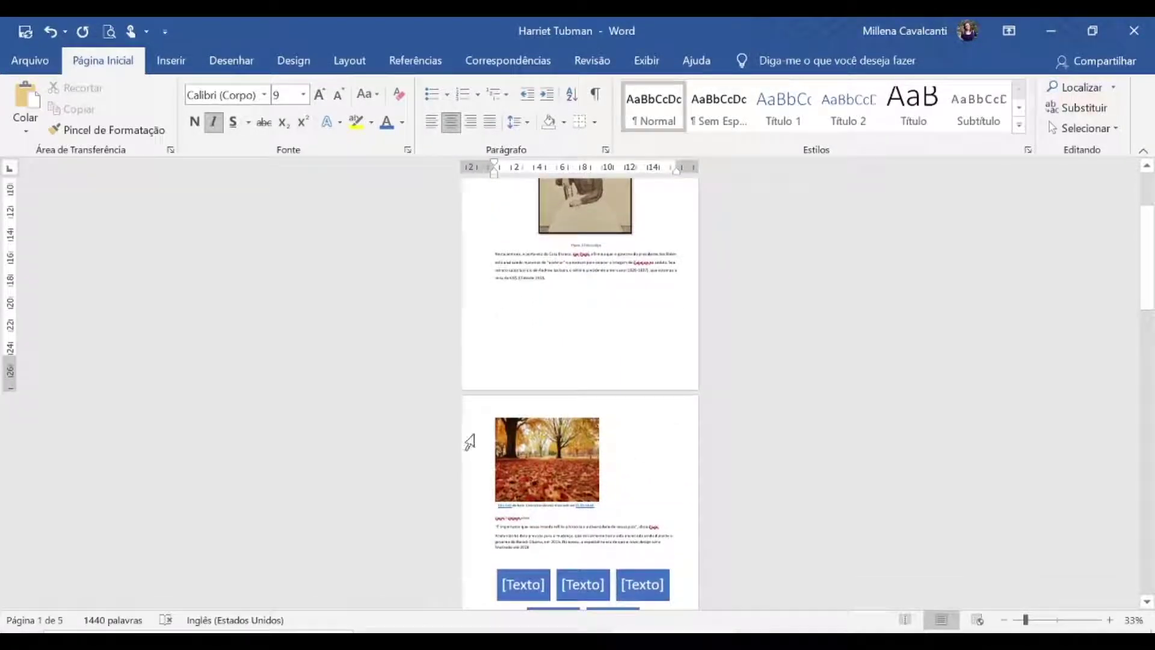
pyautogui.moveTo(470, 442); pyautogui.dragTo(476, 527)
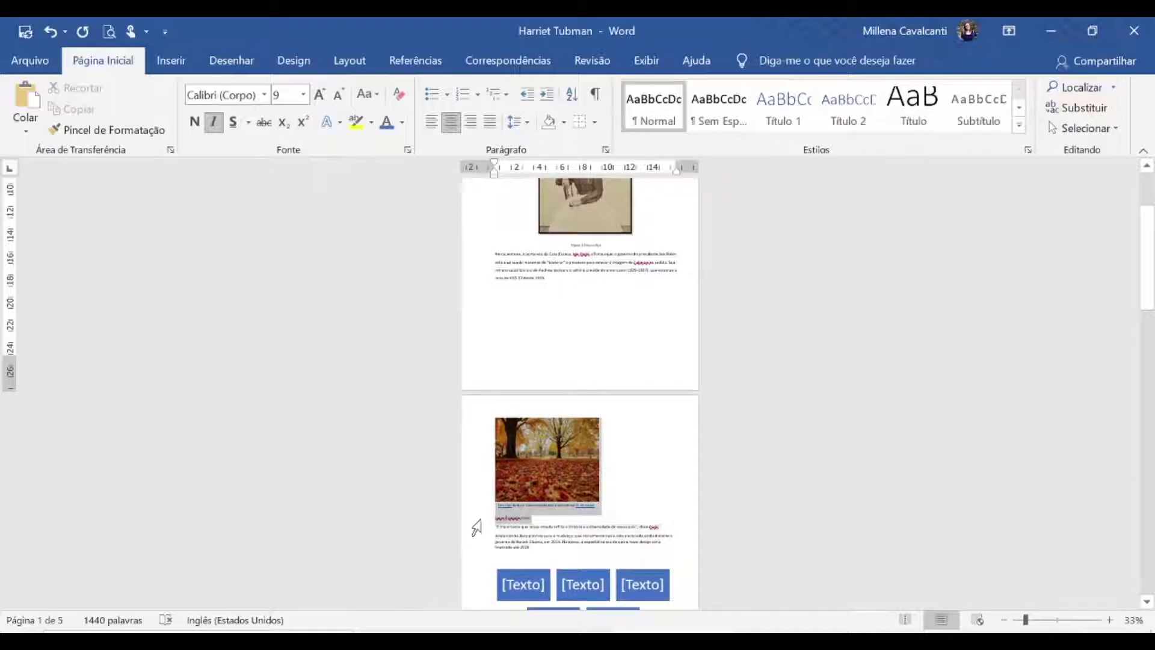
pyautogui.press('Delete')
# Paste the cut picture and caption on page 1, directly after the BBC News Brasil line under the title.
pyautogui.scroll(3, 476, 527)
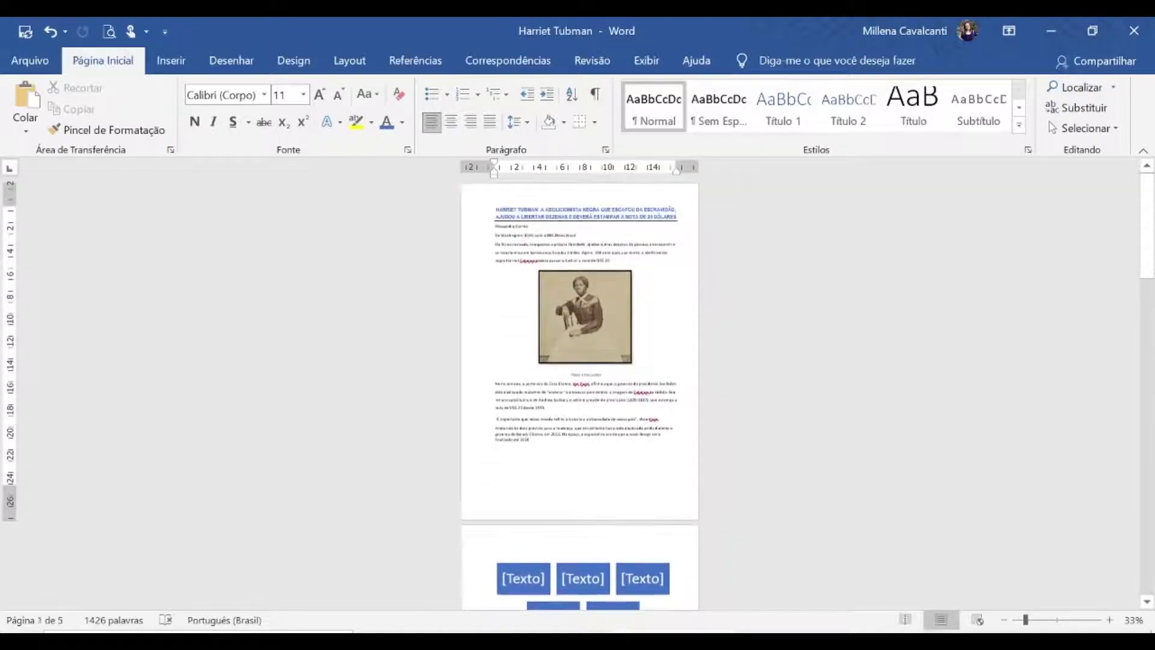
pyautogui.click(576, 234)
pyautogui.hotkey('ctrl', 'v')
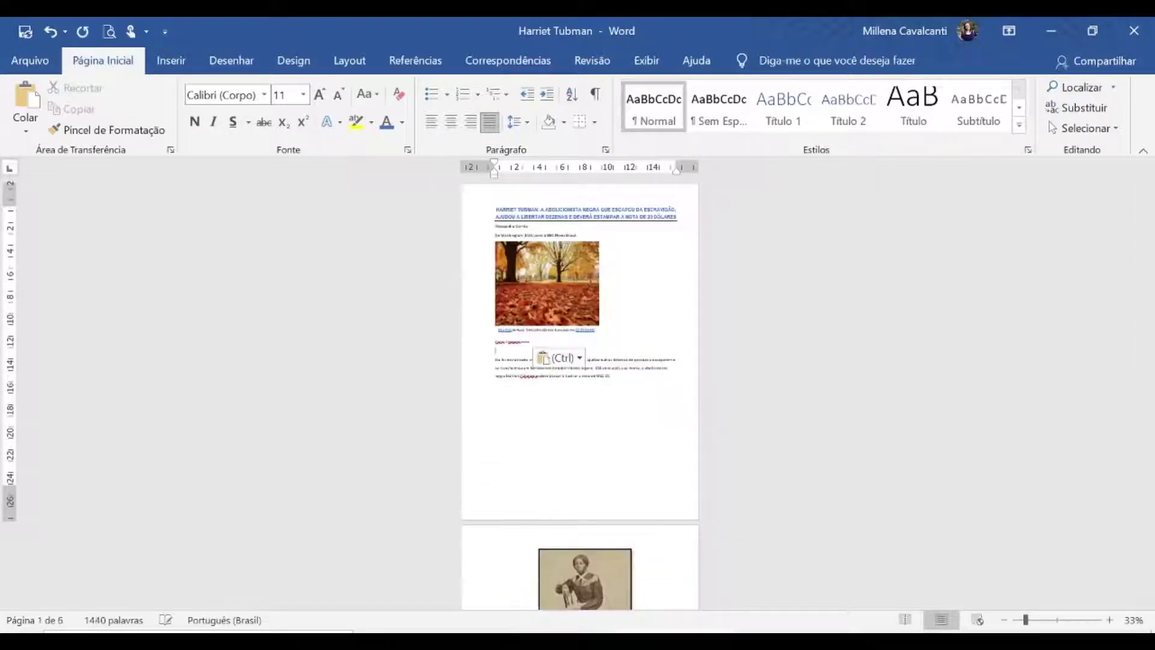
# Update the number field in the "Imagem online" caption.
pyautogui.scroll(18, 637, 379)
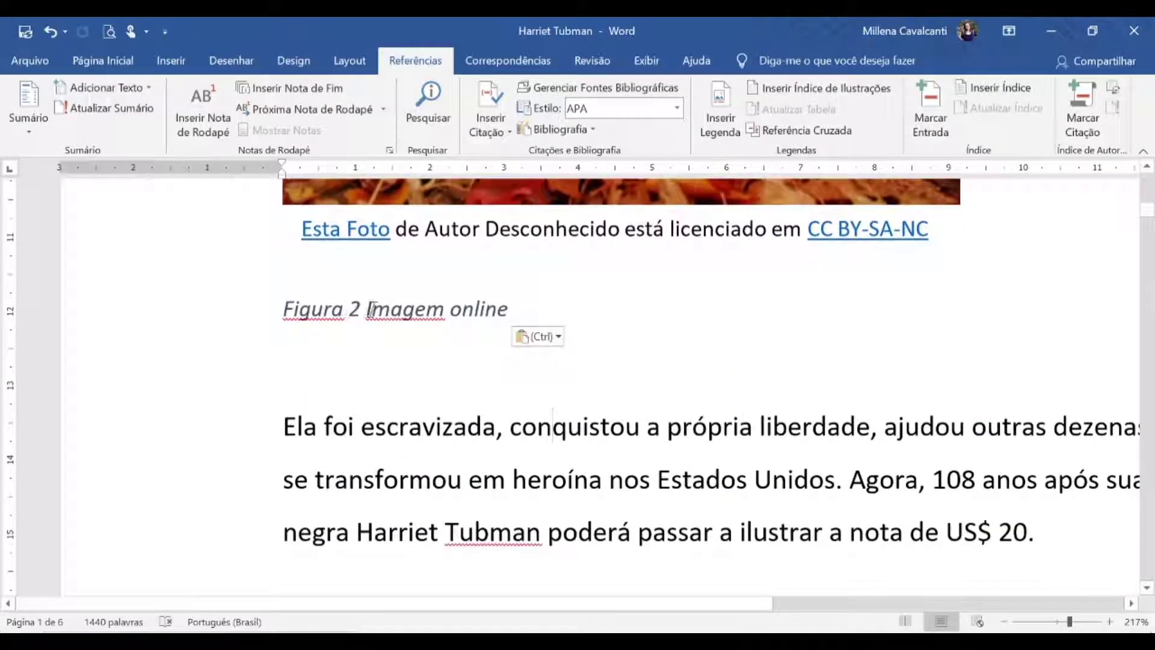
pyautogui.rightClick(354, 310)
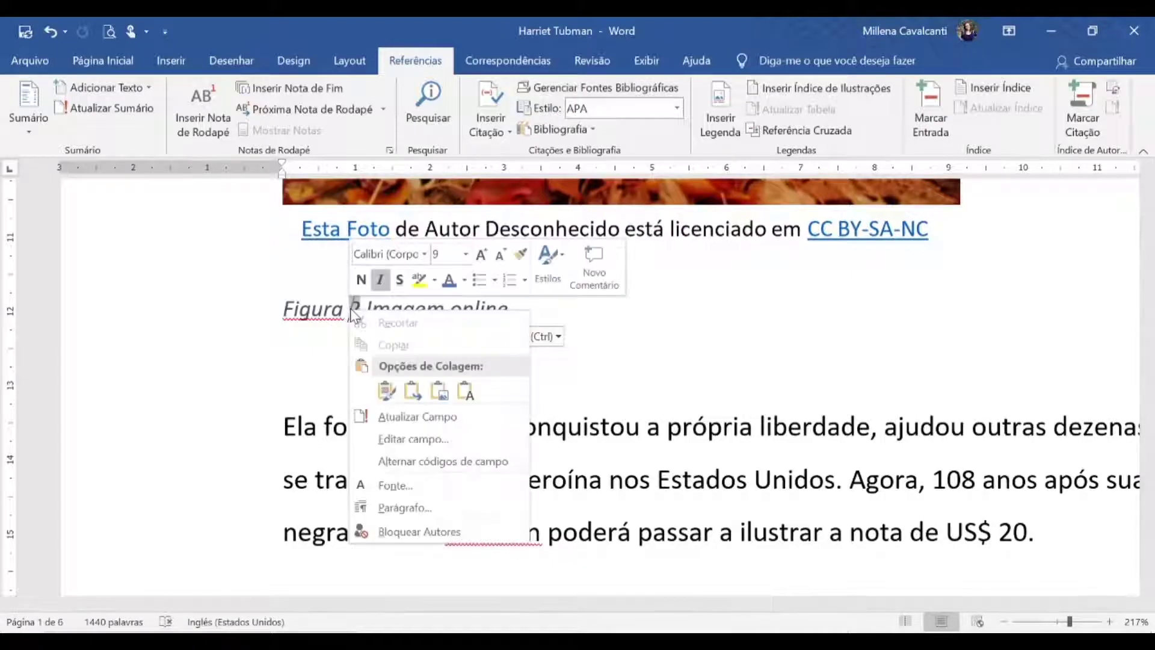
pyautogui.click(418, 416)
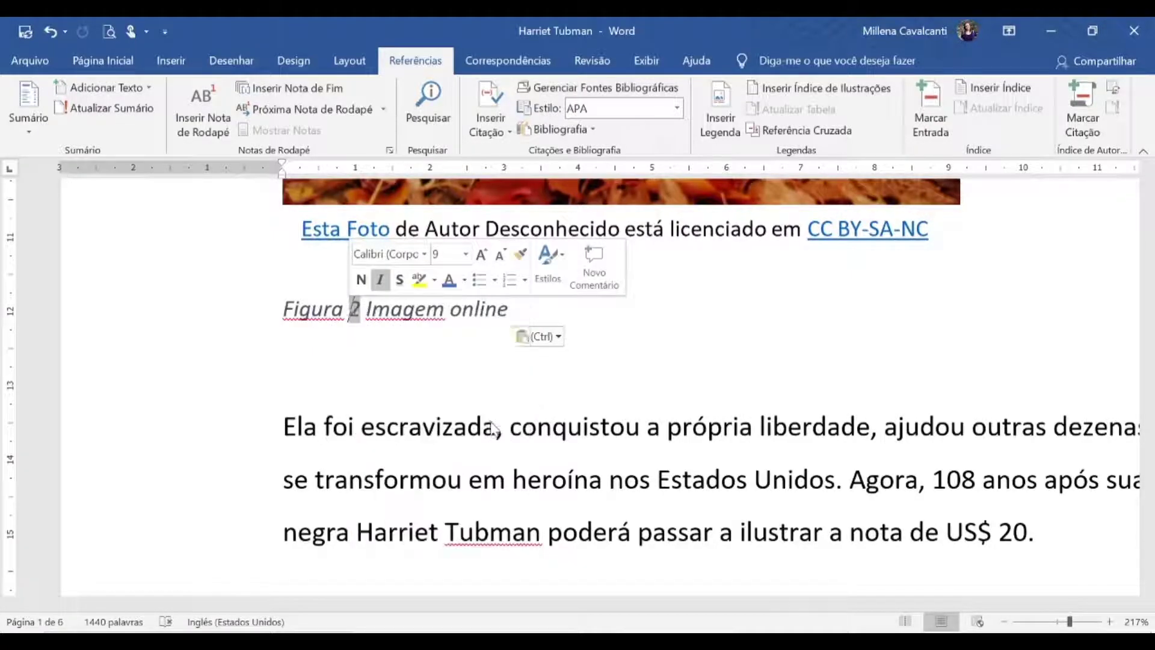
# Update the number field in the "Foto antiga" caption below the portrait.
pyautogui.scroll(-15, 702, 471)
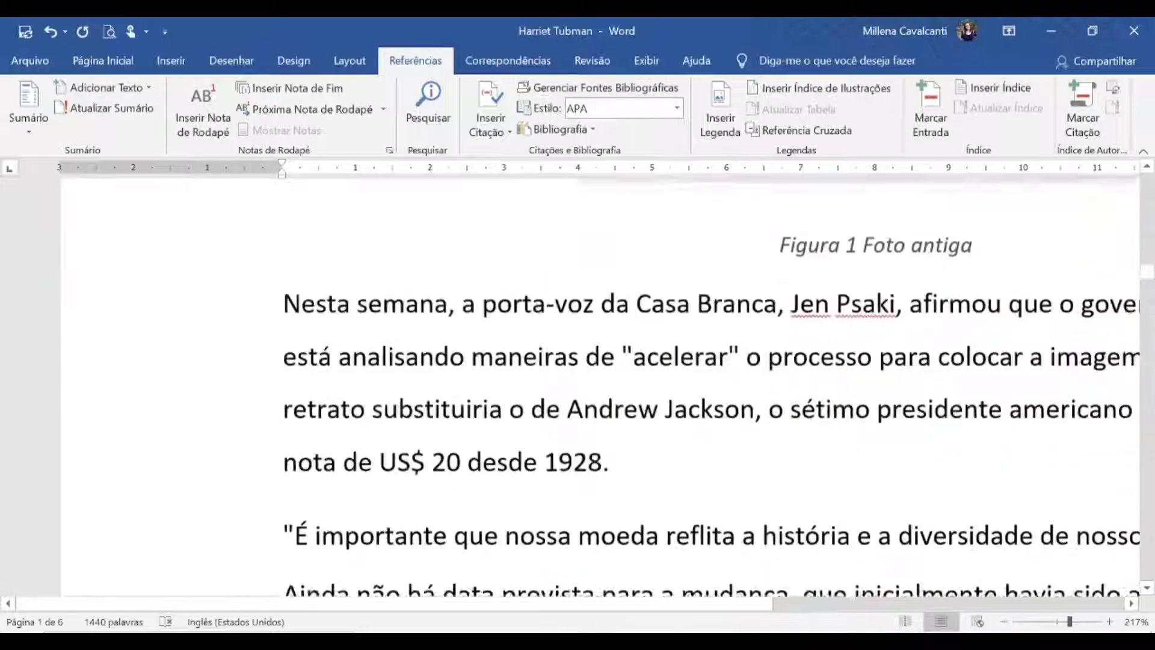
pyautogui.scroll(5, 782, 466)
pyautogui.rightClick(849, 463)
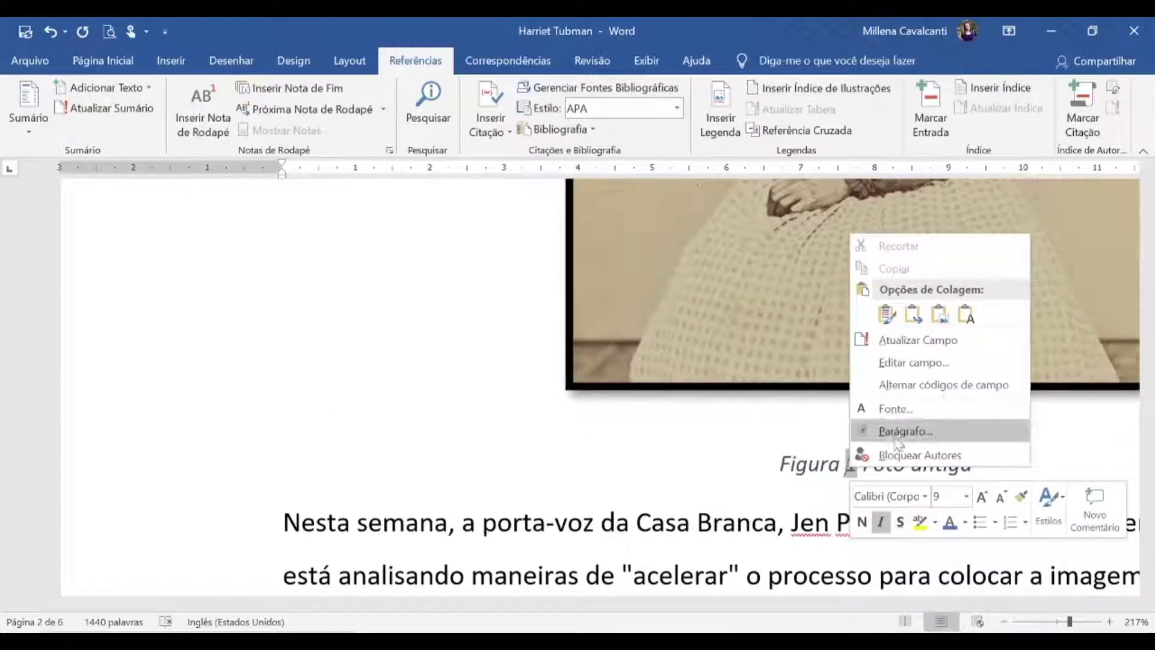
pyautogui.click(933, 342)
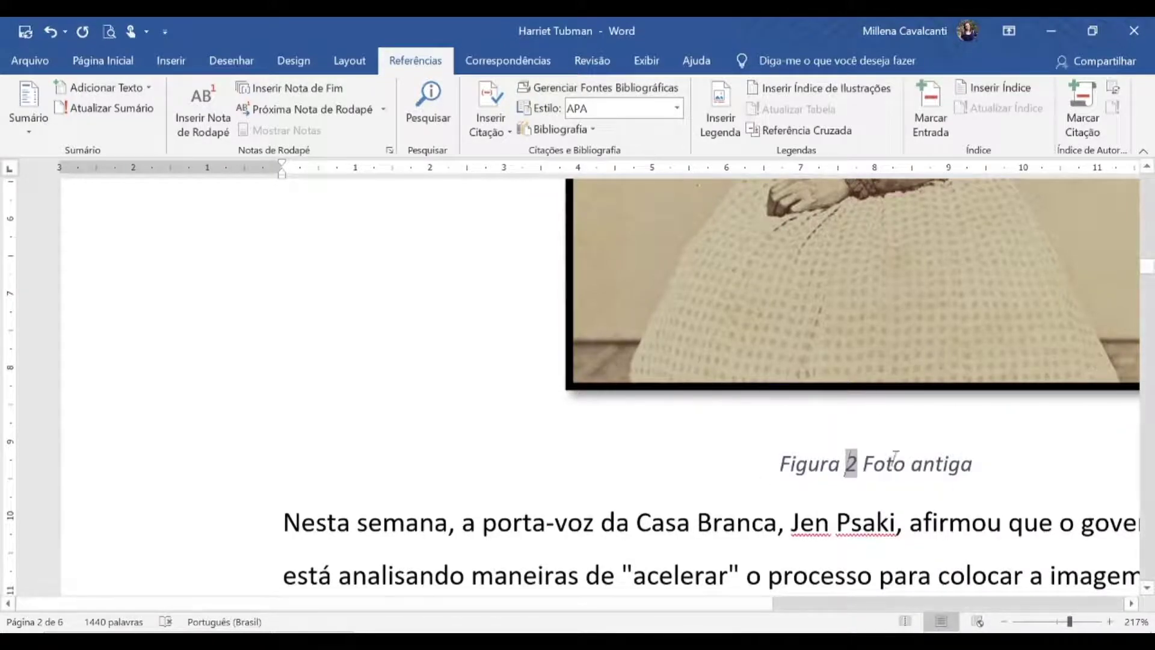
# Insert the crossed-out ear icon on page 1, below the paragraph ending "ilustrar a nota de US$ 20.".
pyautogui.hotkey('ctrl', 'Home')
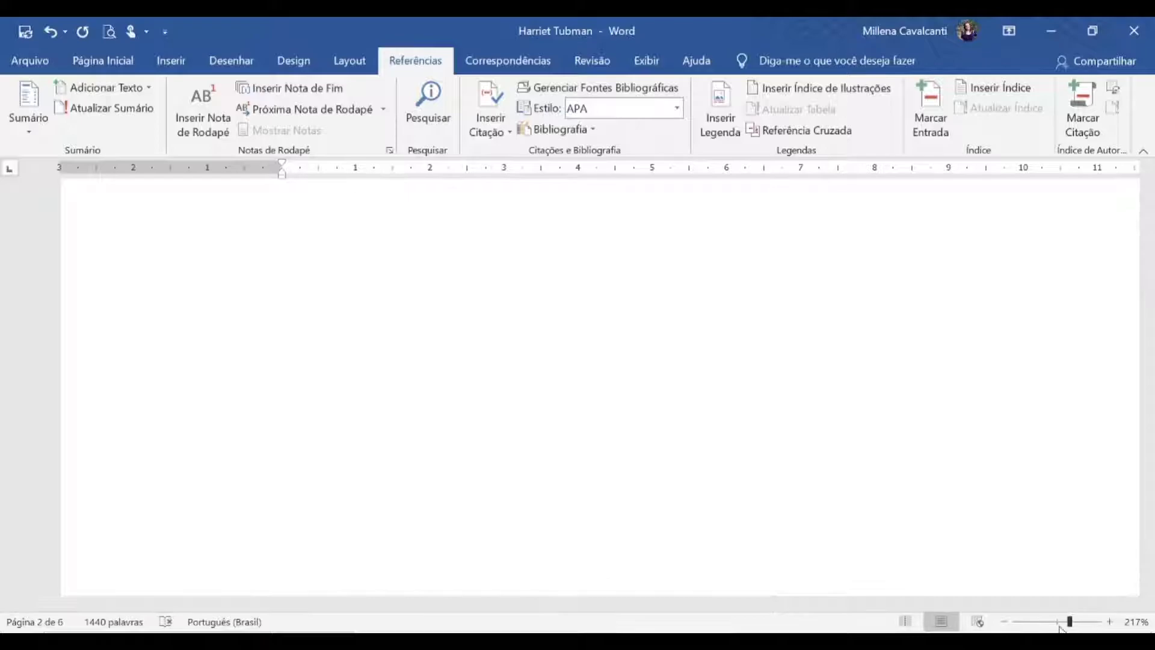
pyautogui.moveTo(1069, 621); pyautogui.dragTo(1052, 623)
pyautogui.scroll(-5, 786, 438)
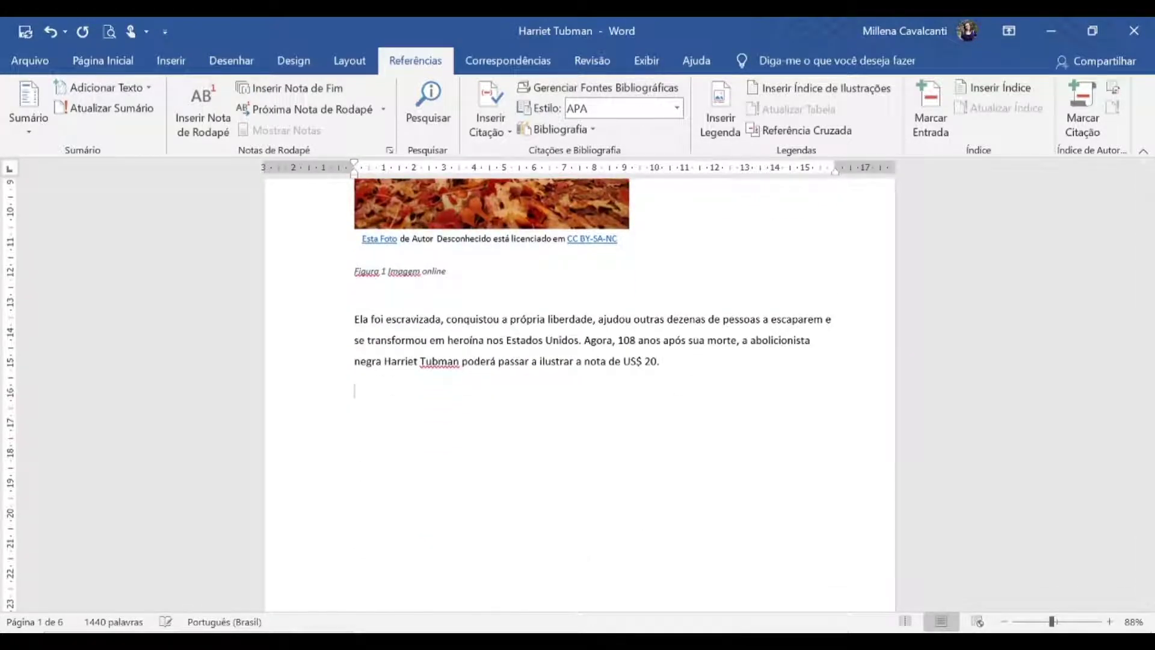
pyautogui.click(171, 60)
pyautogui.click(186, 106)
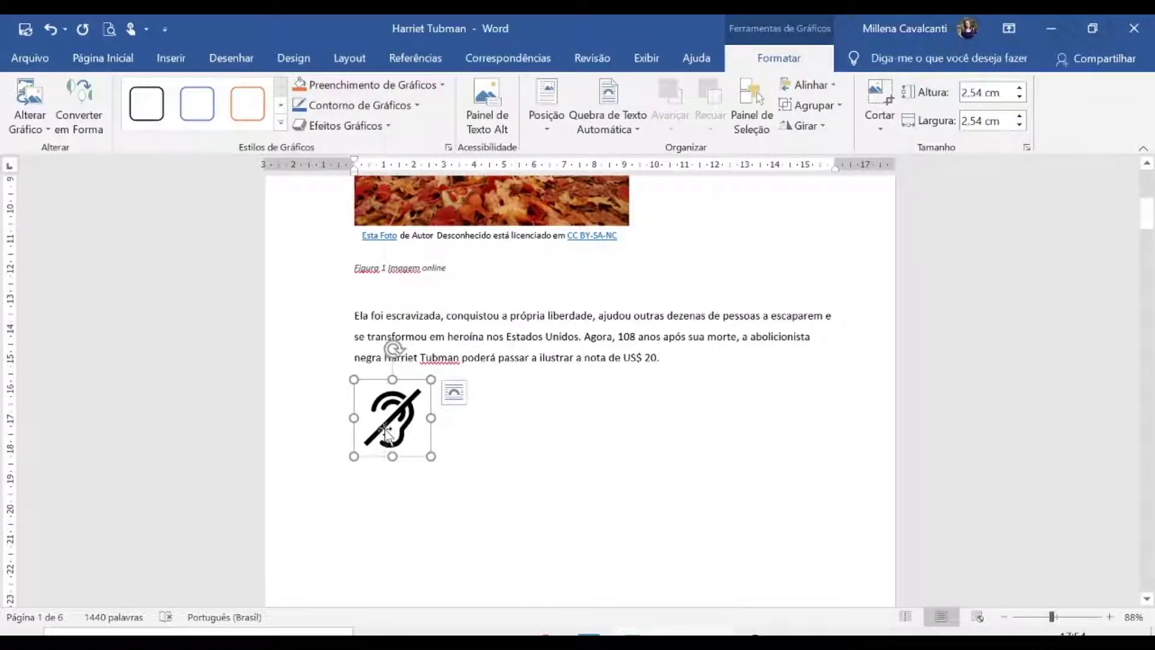
# Add the caption "Figura 2 Icone" below the ear icon with the Figura label, and check the numbering of the portrait's caption.
pyautogui.rightClick(386, 432)
pyautogui.click(453, 326)
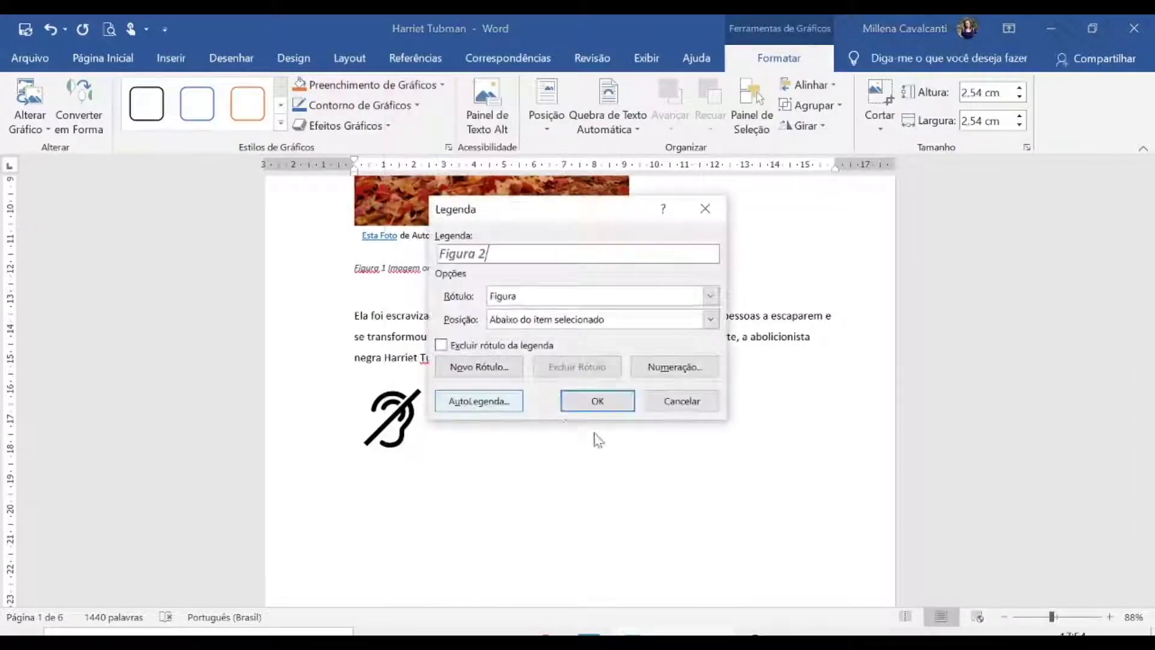
pyautogui.write('Ícone')
pyautogui.press('Return')
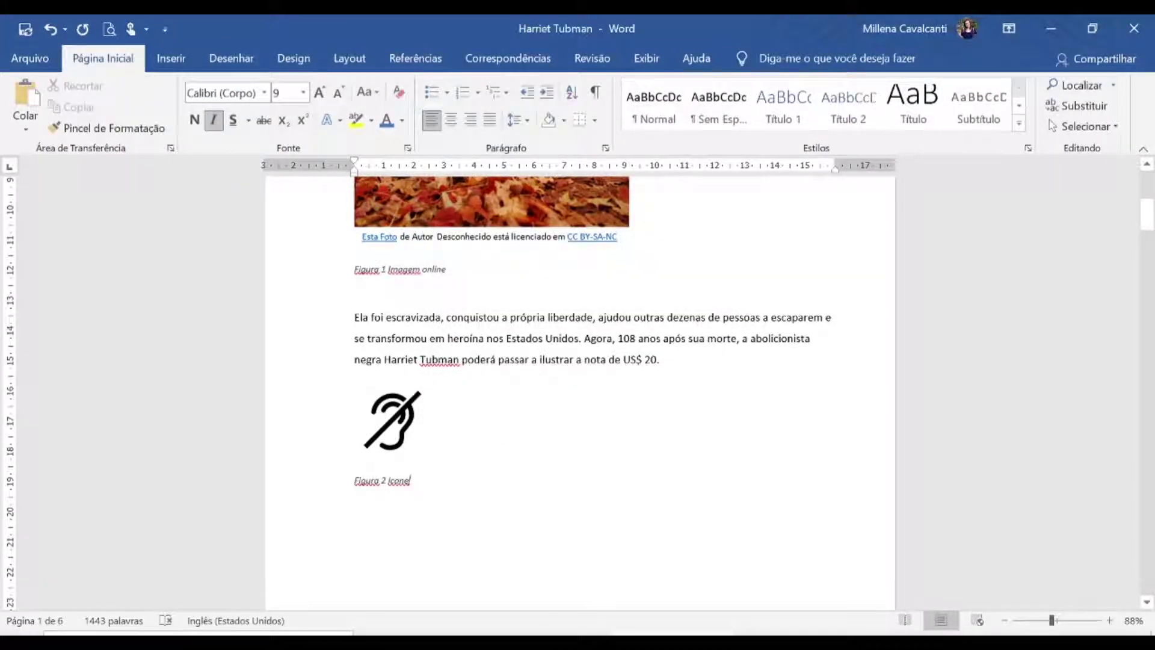
pyautogui.scroll(-10, 531, 445)
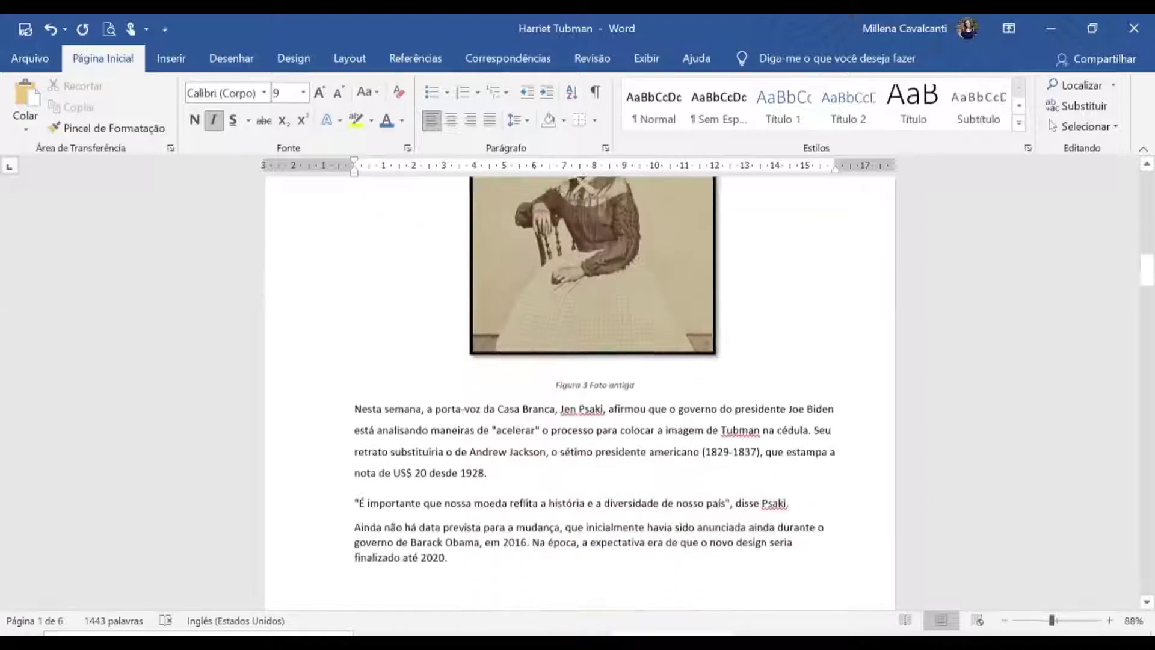
pyautogui.scroll(-1, 603, 348)
pyautogui.scroll(2, 580, 391)
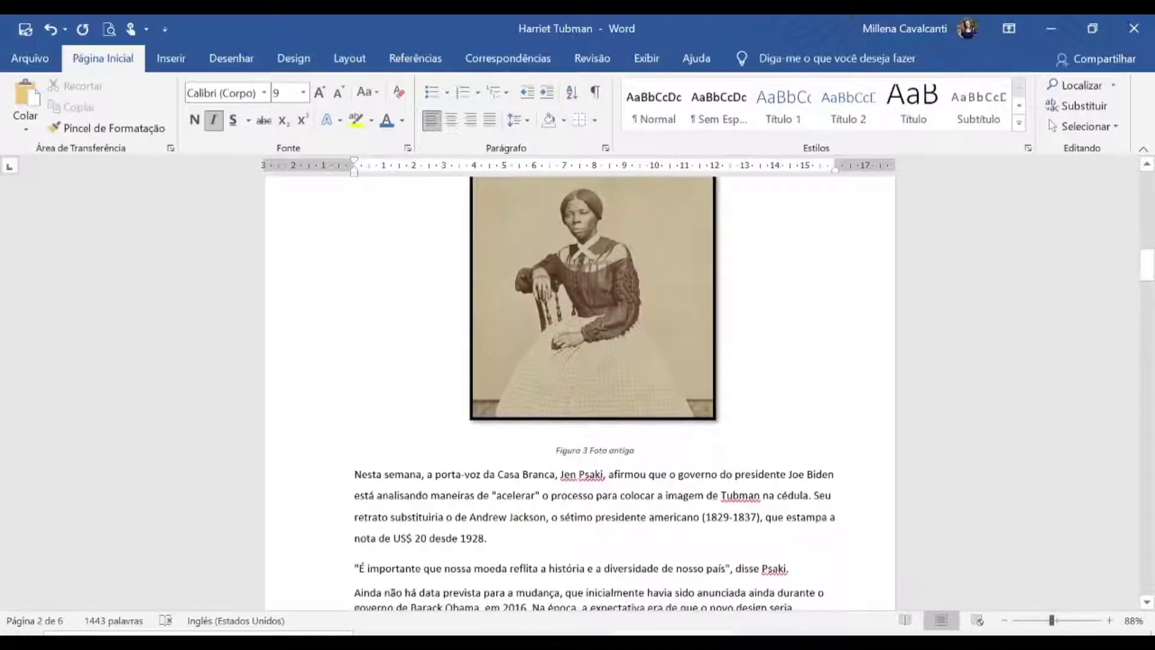
# Select the "Foto antiga" caption below the portrait and check its alignment.
pyautogui.scroll(15, 590, 457)
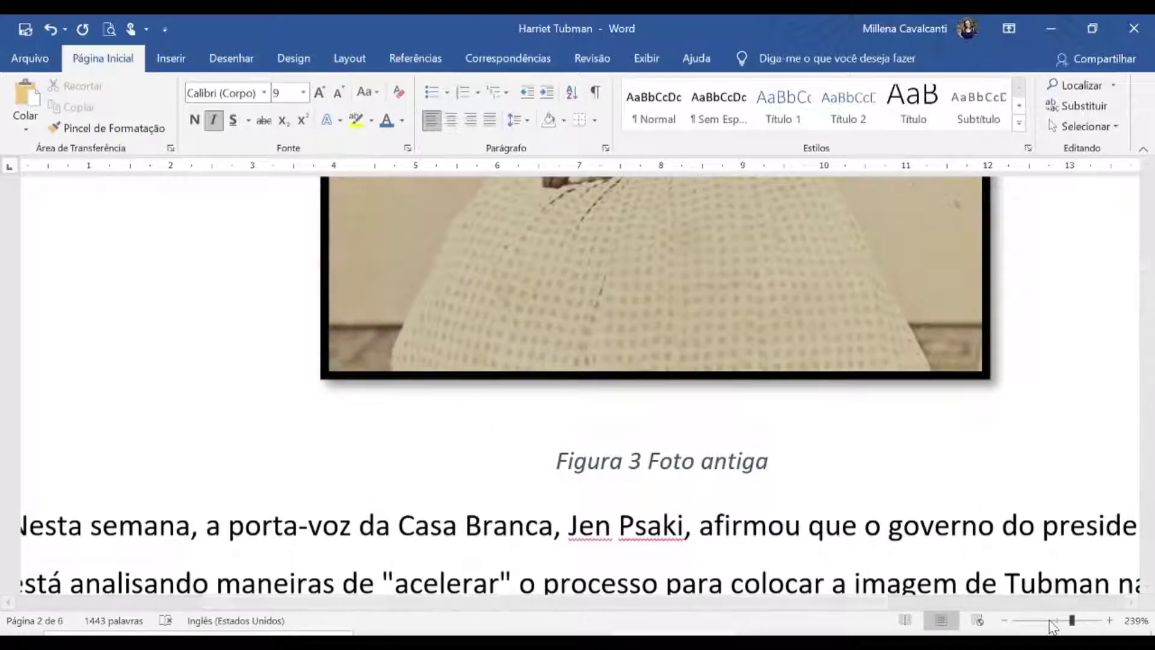
pyautogui.scroll(-15, 728, 468)
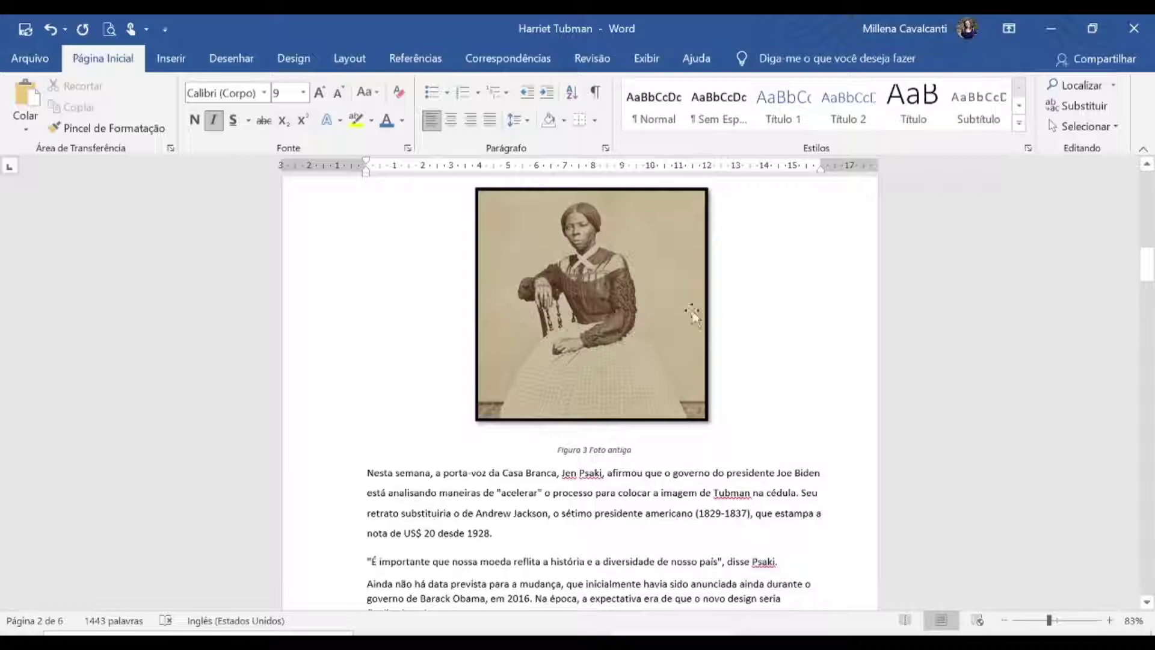
pyautogui.click(453, 457)
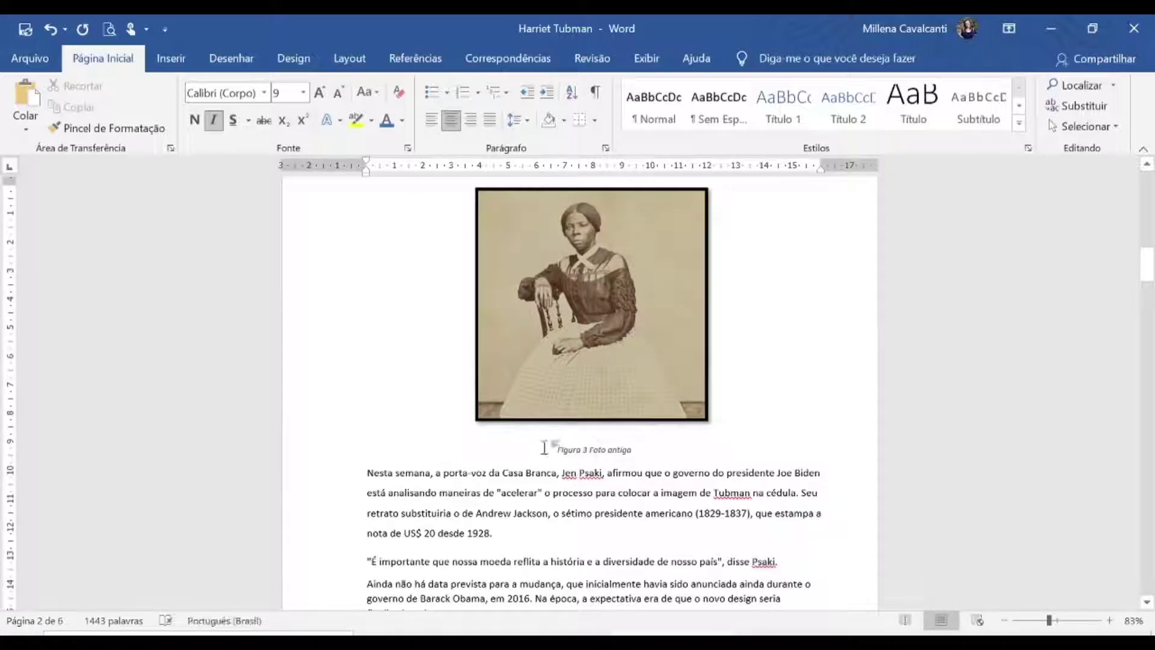
pyautogui.moveTo(544, 449); pyautogui.dragTo(631, 450)
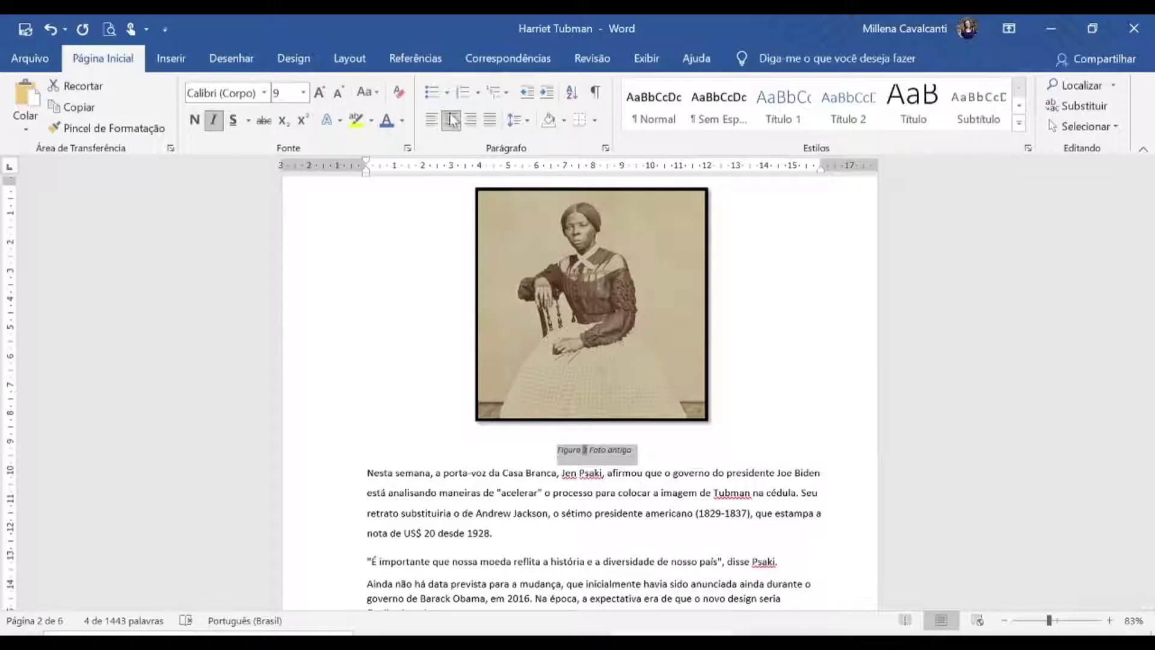
# Add the words "Como na" after "ilustrar a nota de US$ 20." at the end of the page 1 paragraph.
pyautogui.scroll(15, 634, 466)
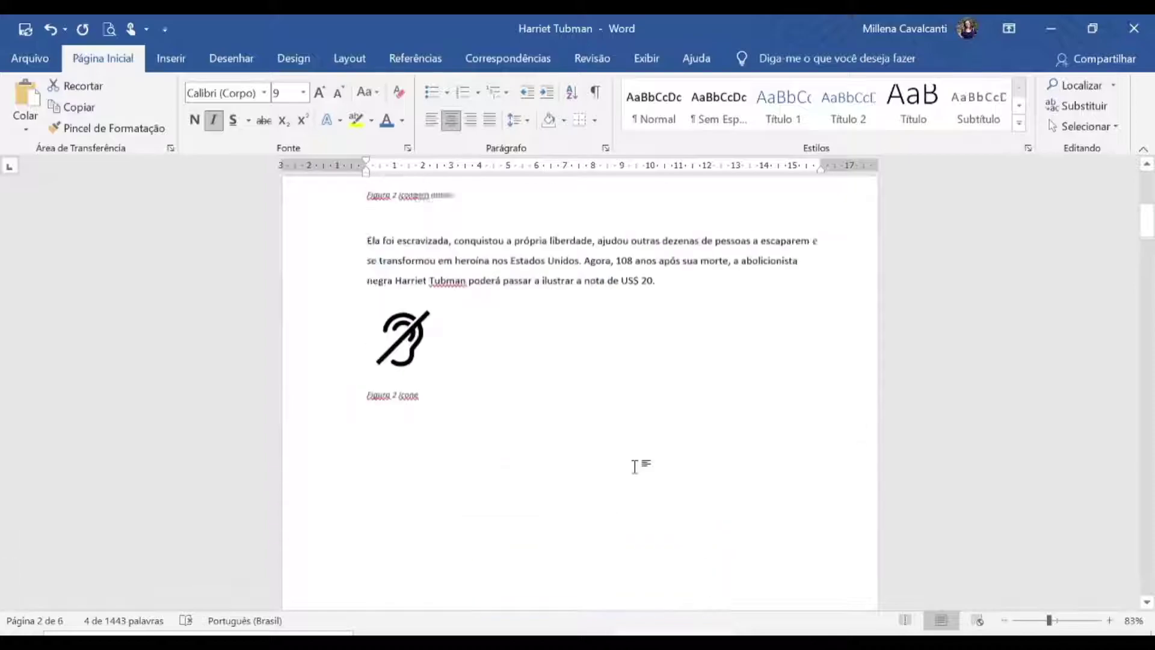
pyautogui.click(587, 474)
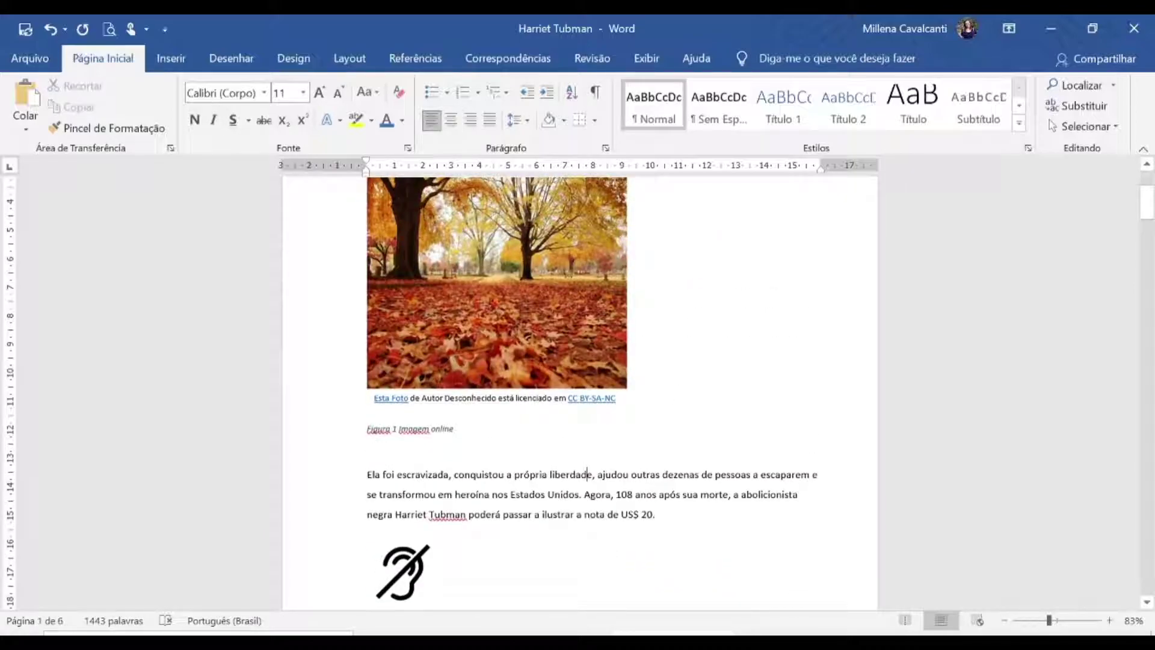
pyautogui.scroll(3, 341, 511)
pyautogui.scroll(-5, 342, 511)
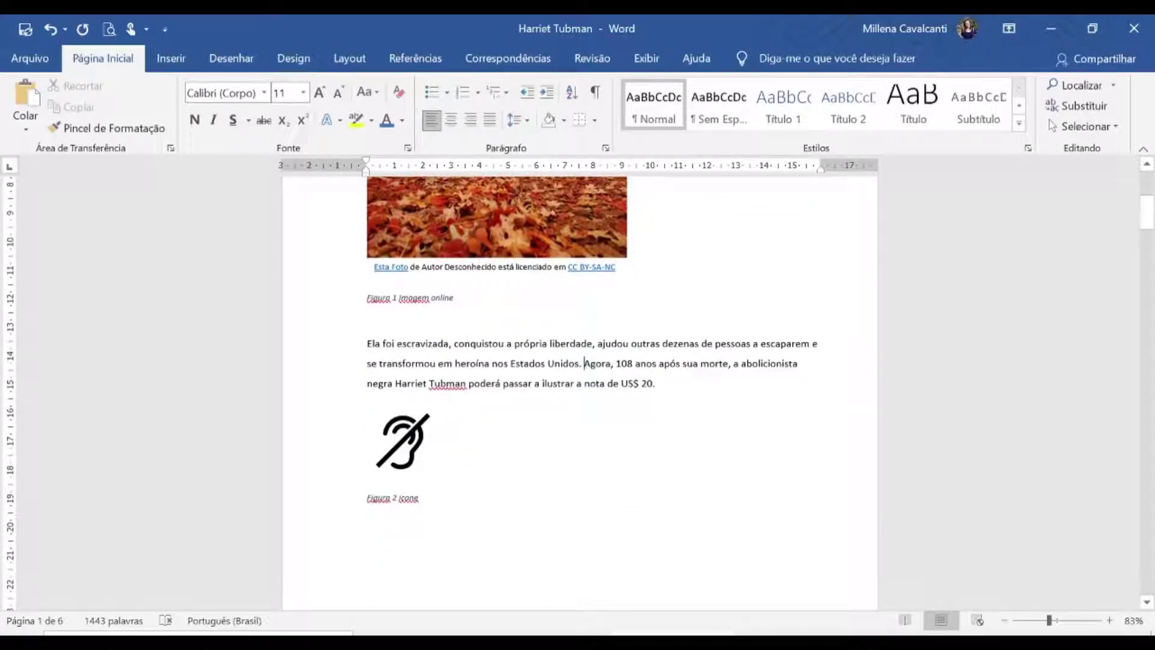
pyautogui.write('Como na')
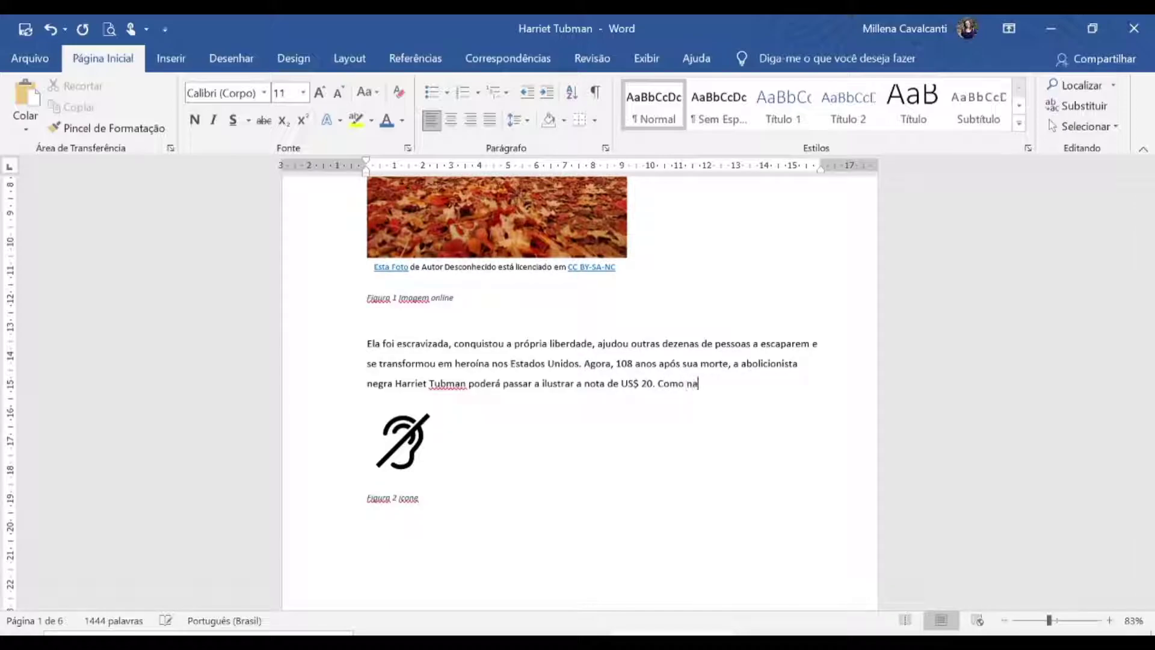
# Insert a hyperlinked cross-reference after "Como na" to the "icone" figure, using the Figura type and Legenda inteira.
pyautogui.click(415, 58)
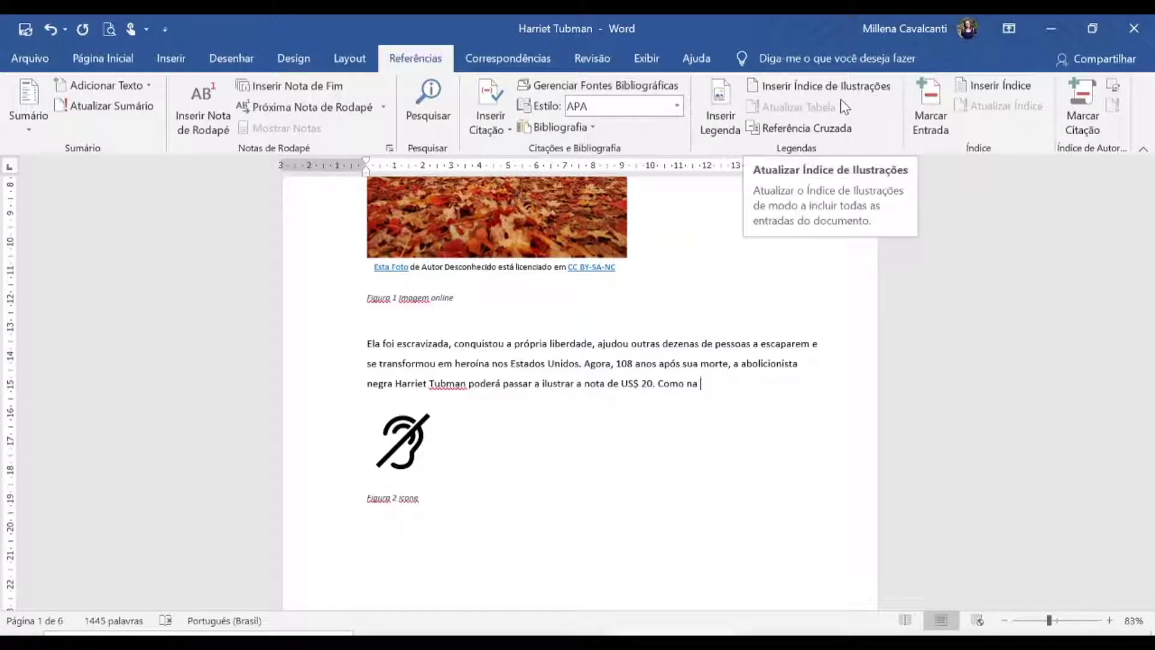
pyautogui.click(835, 128)
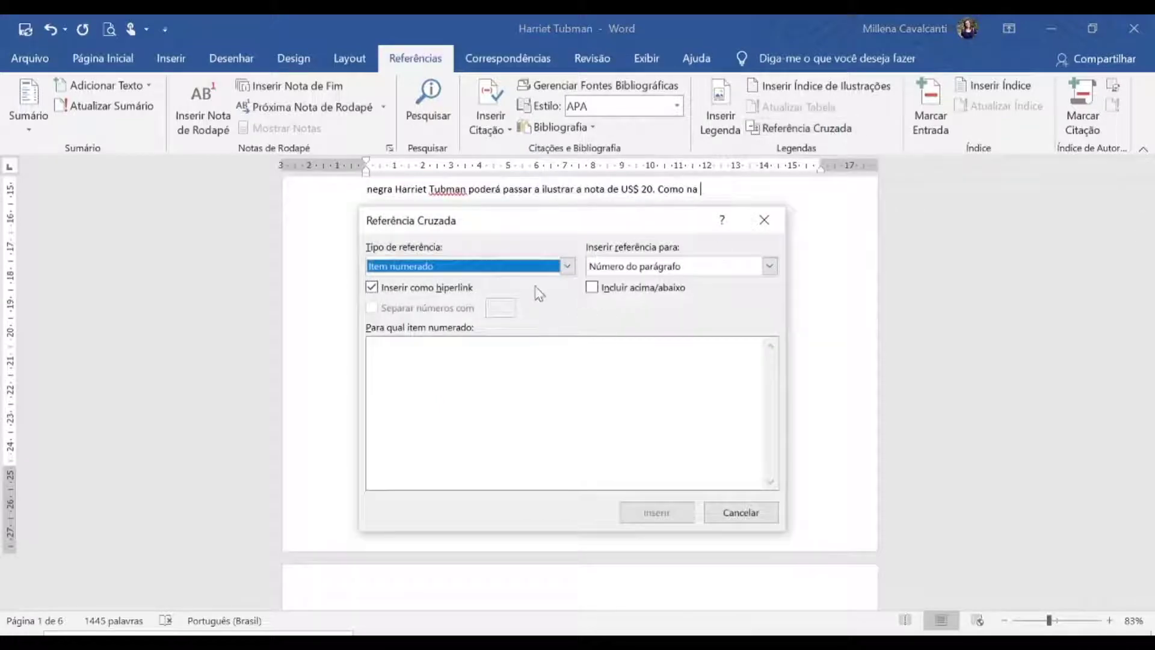
pyautogui.click(539, 271)
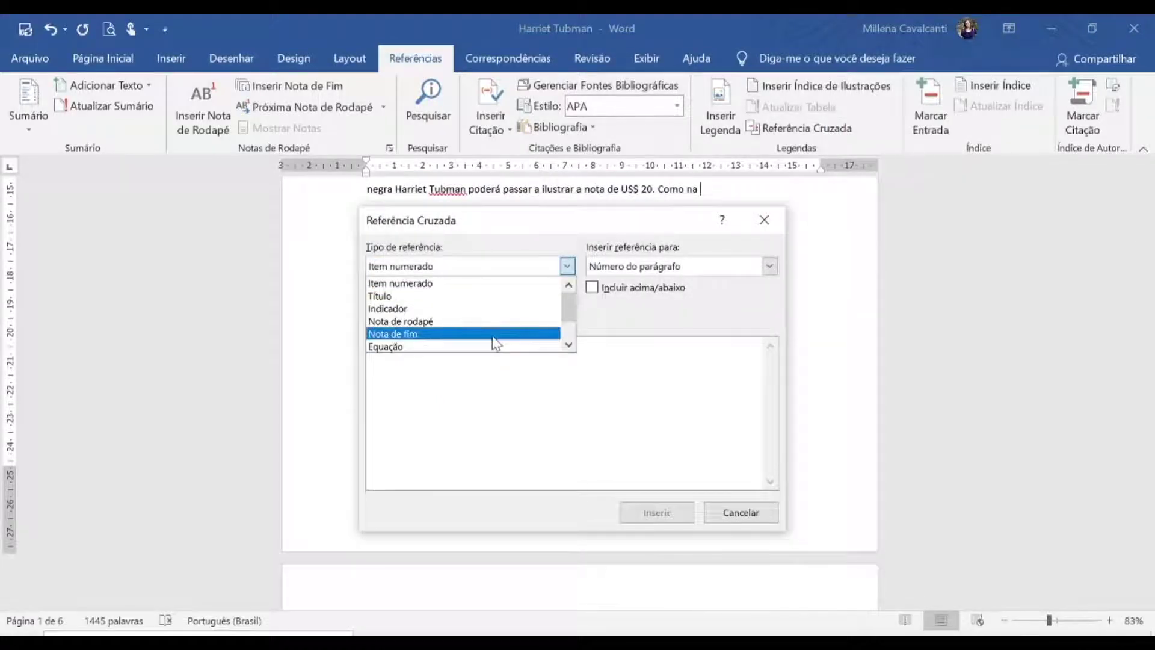
pyautogui.scroll(-1, 492, 336)
pyautogui.click(484, 327)
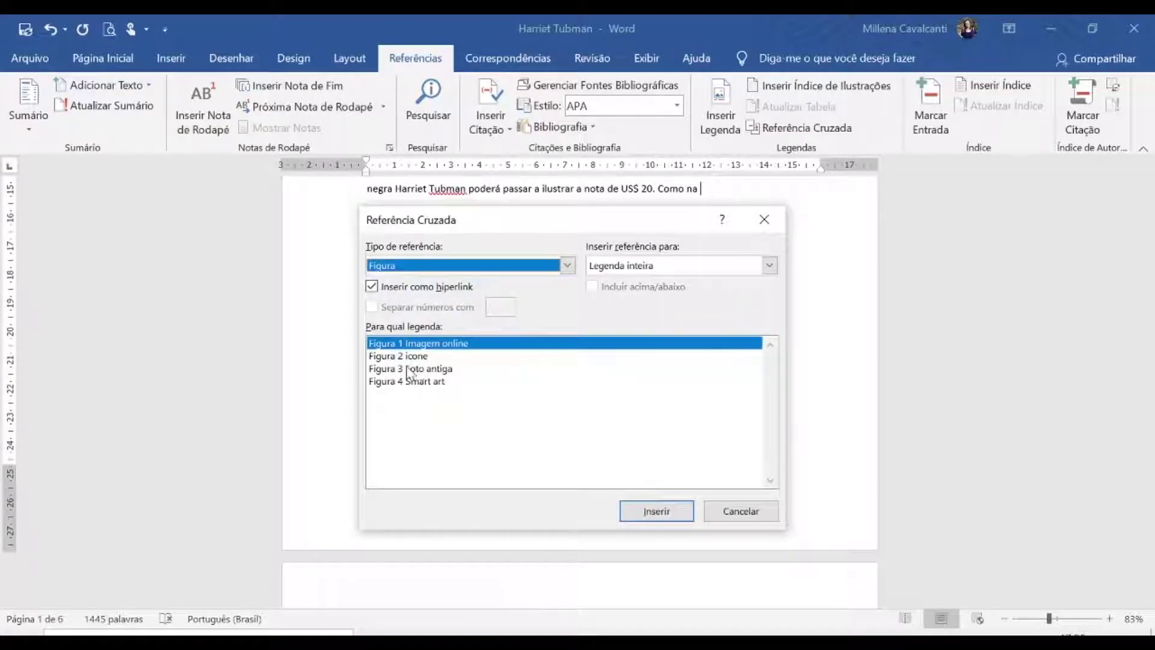
pyautogui.click(423, 357)
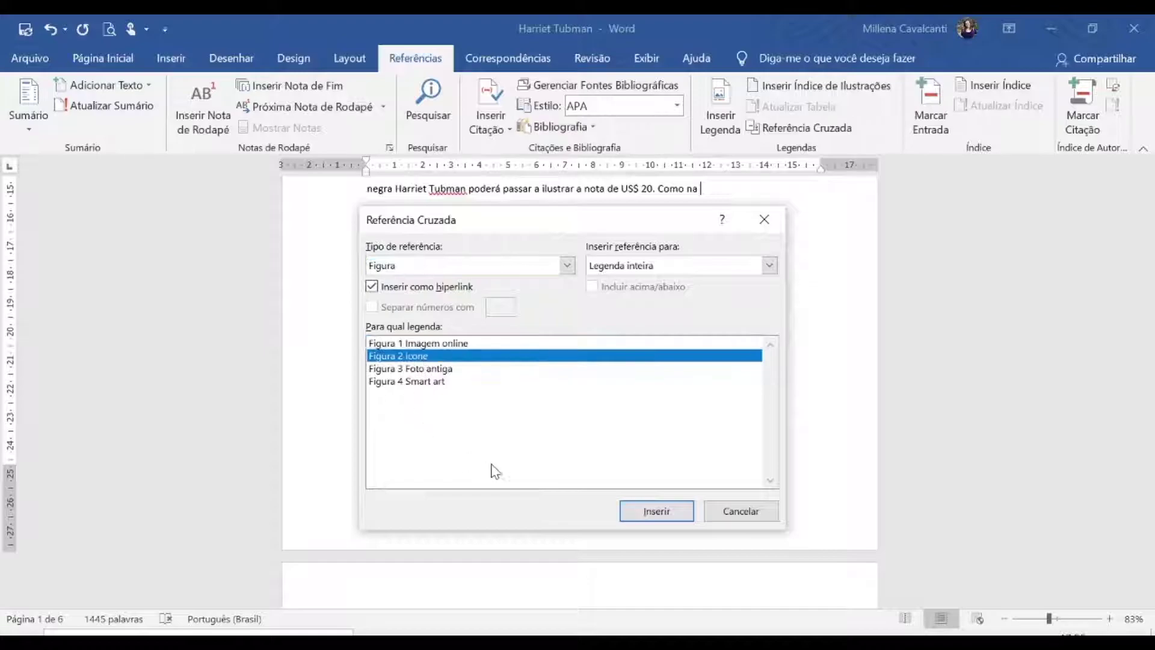
pyautogui.click(656, 510)
pyautogui.click(764, 219)
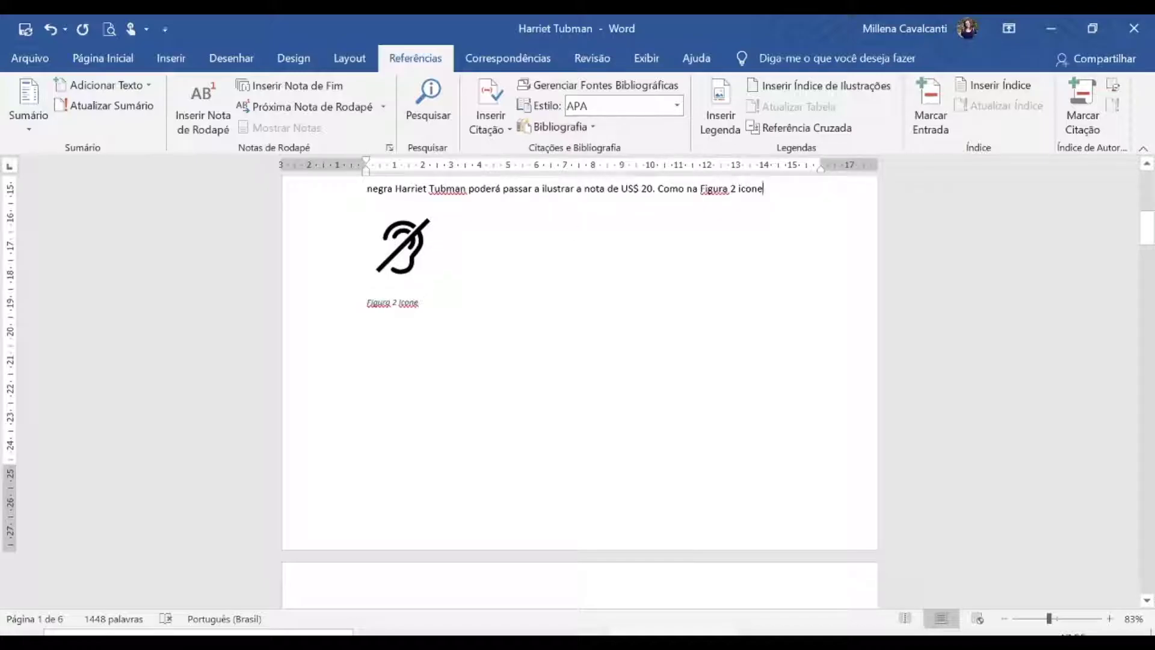
# Replace the full-caption reference with a cross-reference to the "icone" figure that uses Apenas nome e número.
pyautogui.rightClick(734, 188)
pyautogui.click(773, 201)
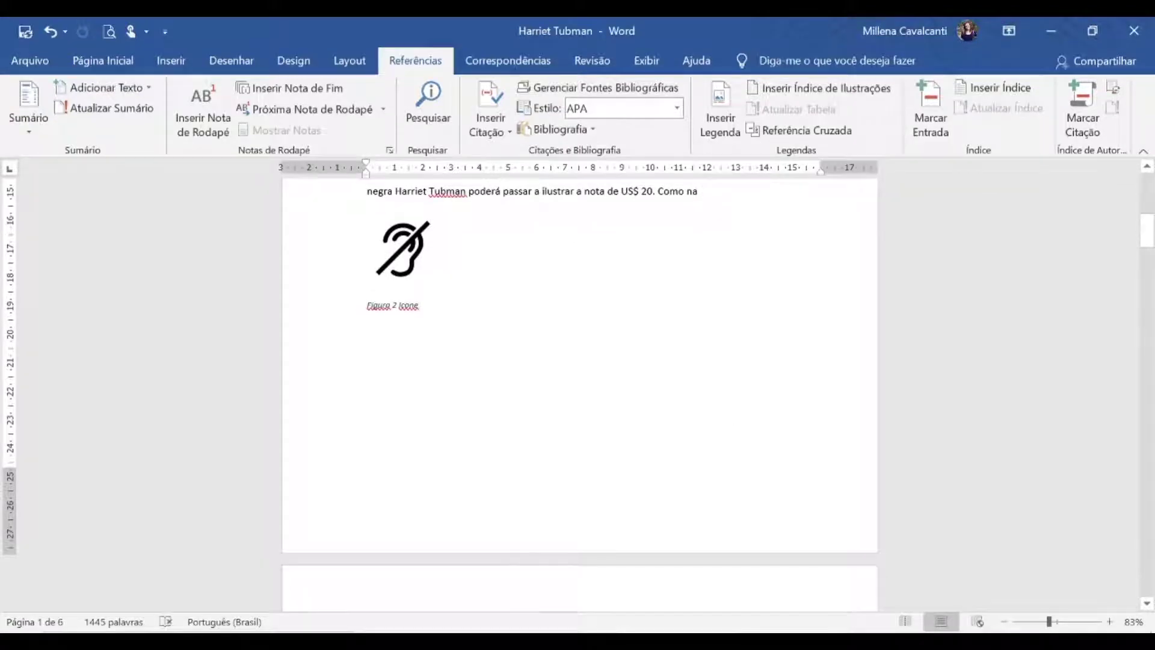
pyautogui.click(814, 132)
pyautogui.click(427, 360)
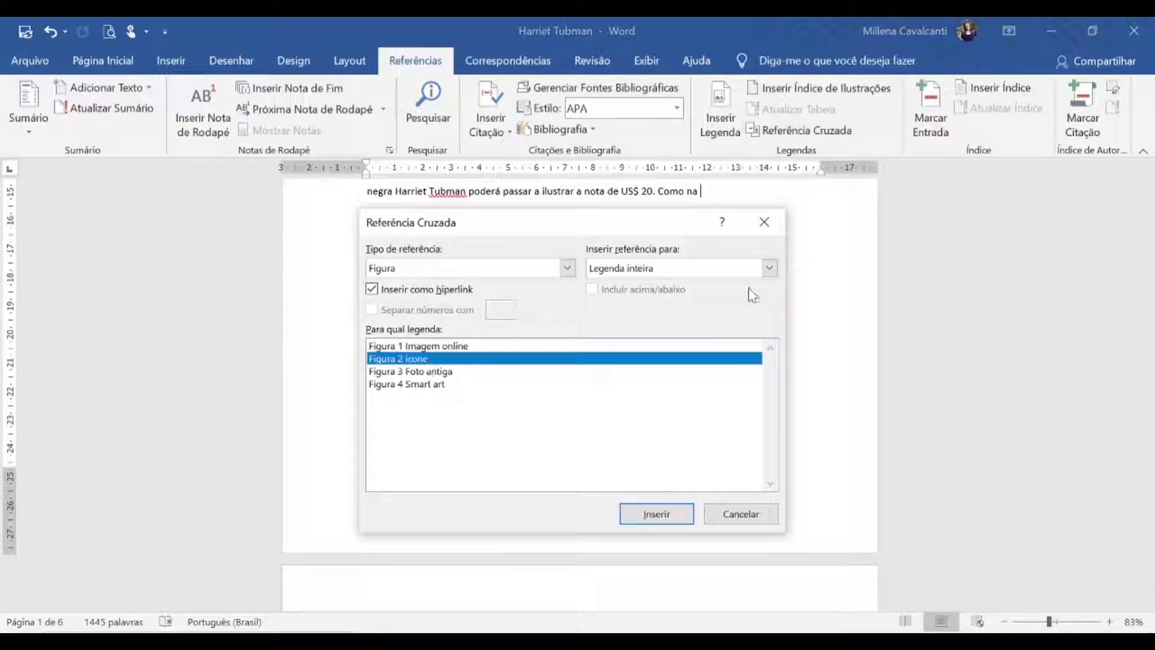
pyautogui.click(769, 268)
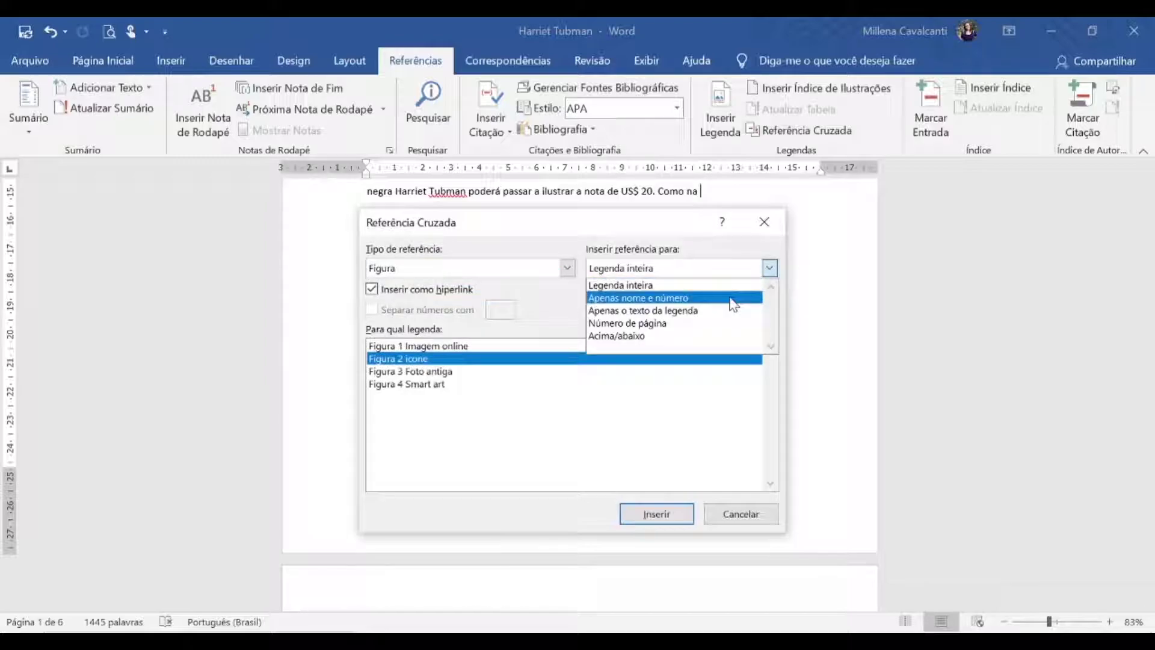
pyautogui.click(733, 298)
pyautogui.press('Return')
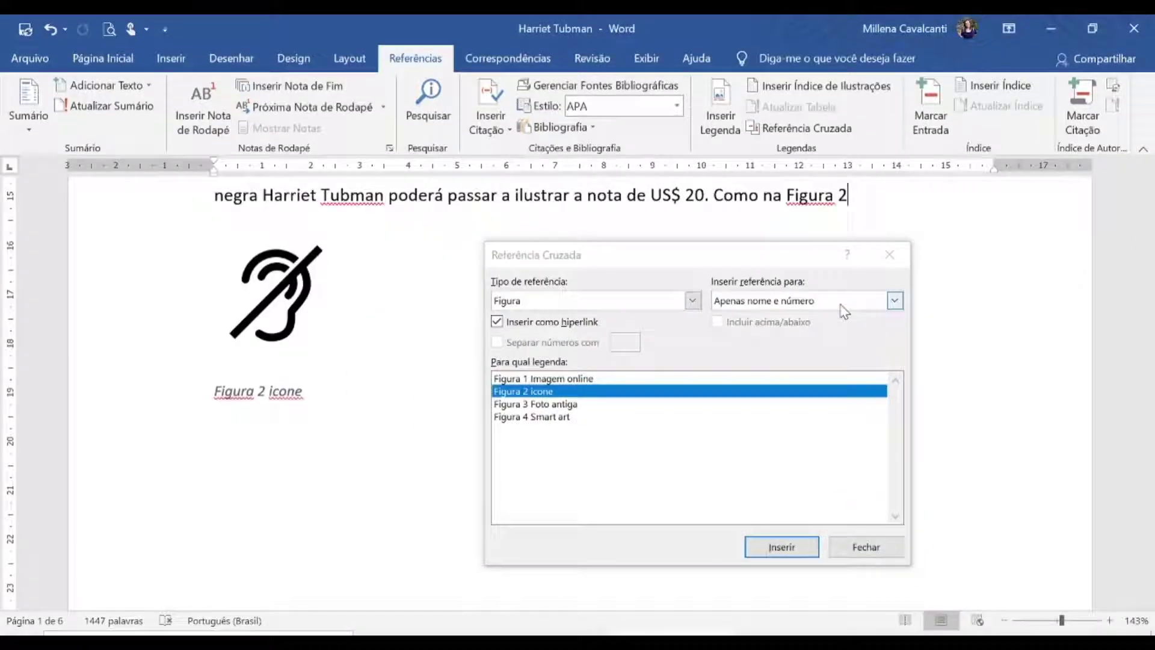
# Insert an Apenas o texto da legenda reference to the "icone" figure, and delete both references after "Como na".
pyautogui.click(842, 307)
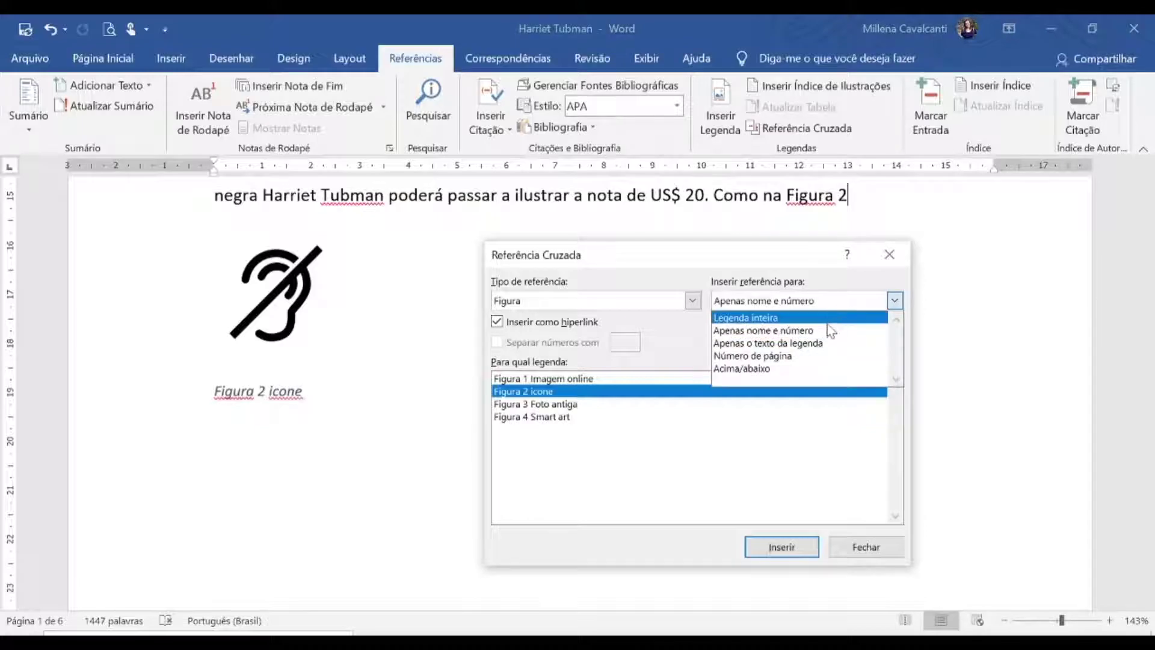
pyautogui.click(824, 343)
pyautogui.click(790, 548)
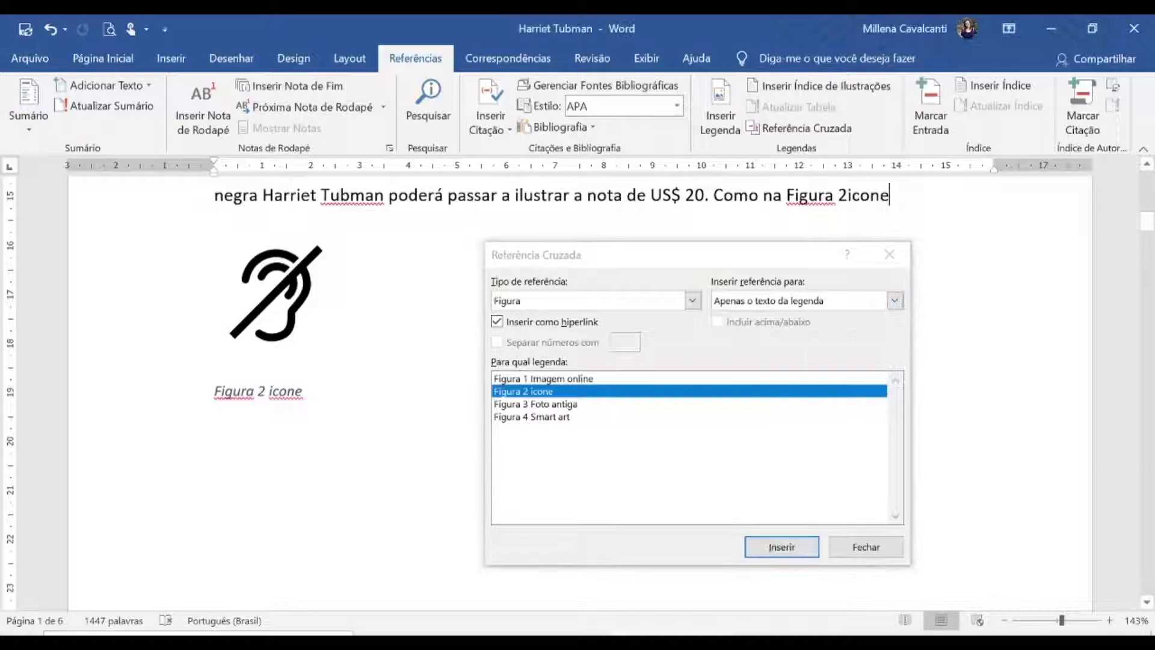
pyautogui.press('BackSpace')
pyautogui.press('BackSpace')
pyautogui.press('BackSpace')
pyautogui.press('BackSpace')
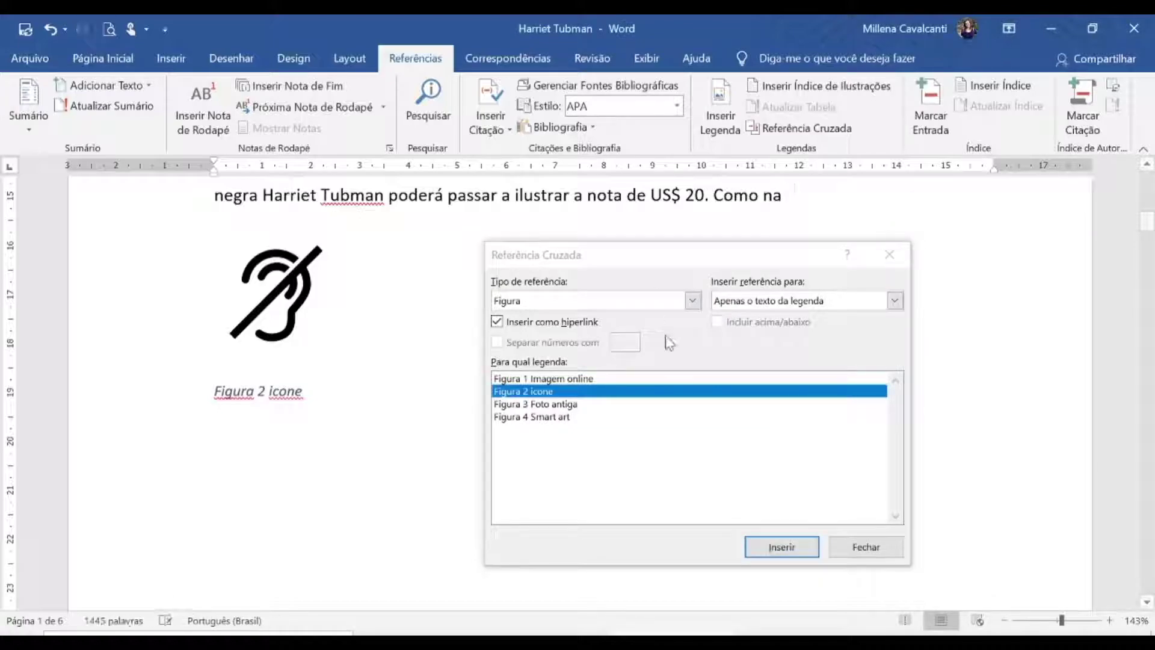
# Insert an Acima/abaixo cross-reference to the "icone" figure after "Como na" and close the cross-reference dialog.
pyautogui.click(894, 301)
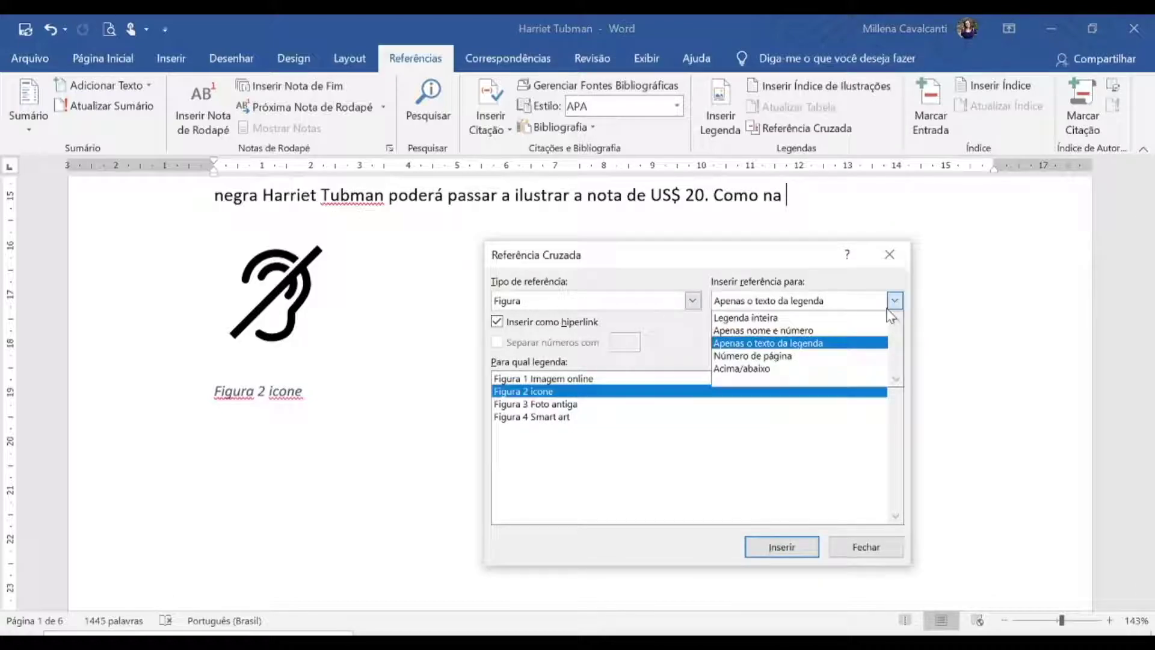
pyautogui.click(852, 370)
pyautogui.click(788, 554)
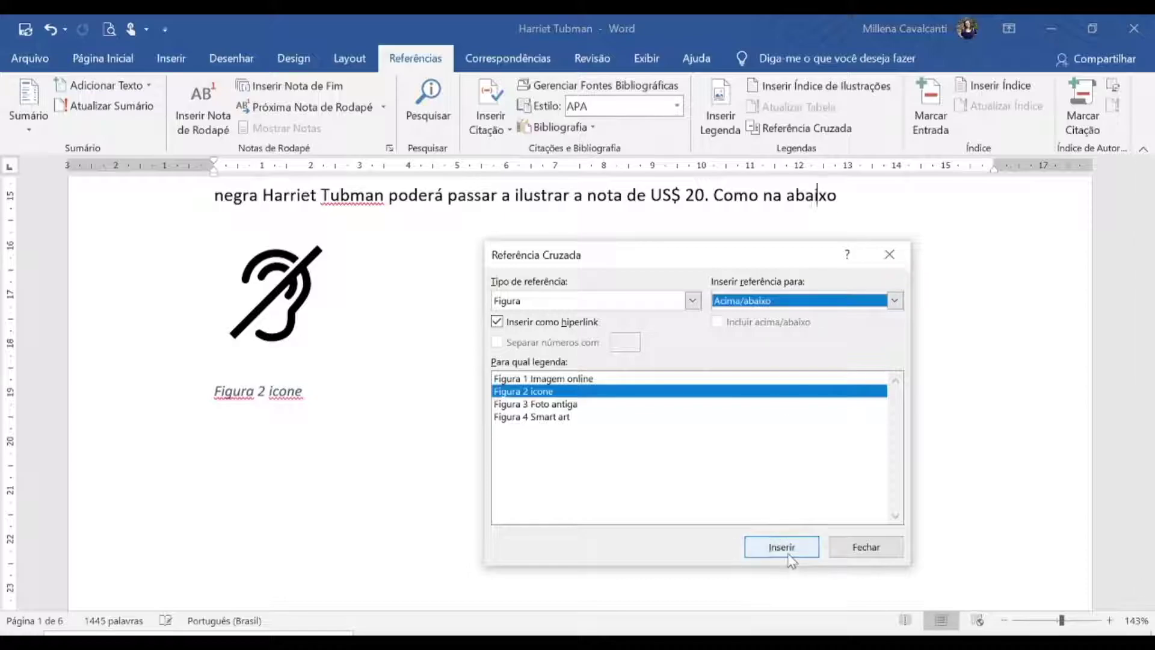
pyautogui.click(866, 548)
# Move the ear icon and its caption to the empty line between the "Imagem online" caption and the "Ela foi escravizada" paragraph.
pyautogui.scroll(2, 544, 363)
pyautogui.moveTo(153, 409); pyautogui.dragTo(166, 534)
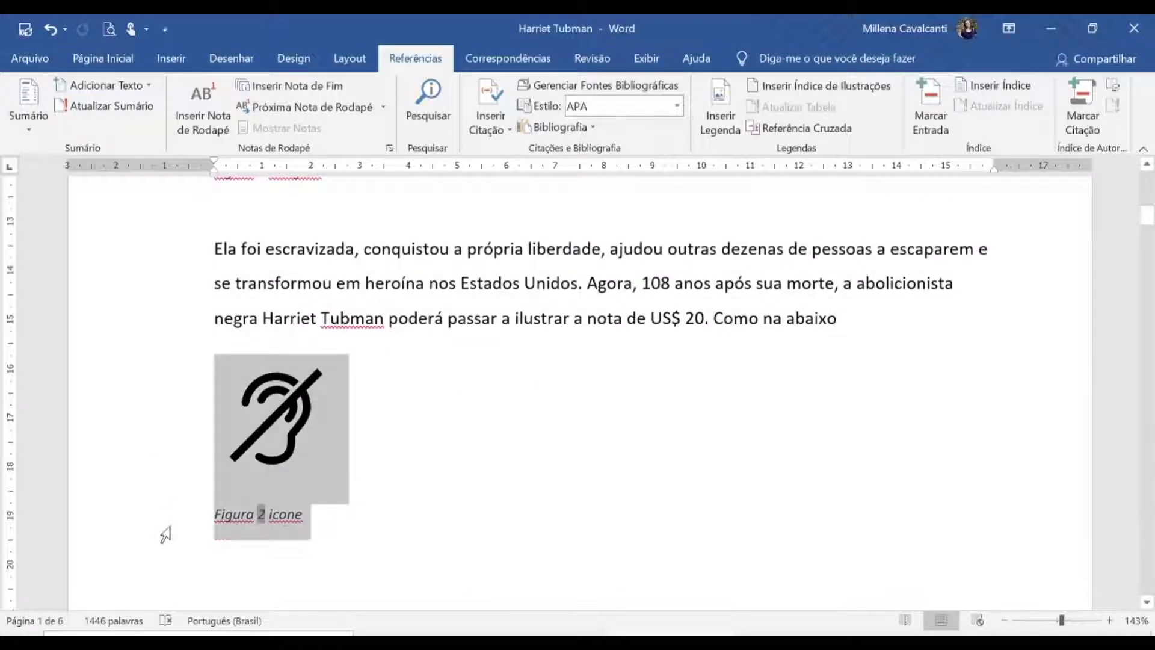
pyautogui.press('Delete')
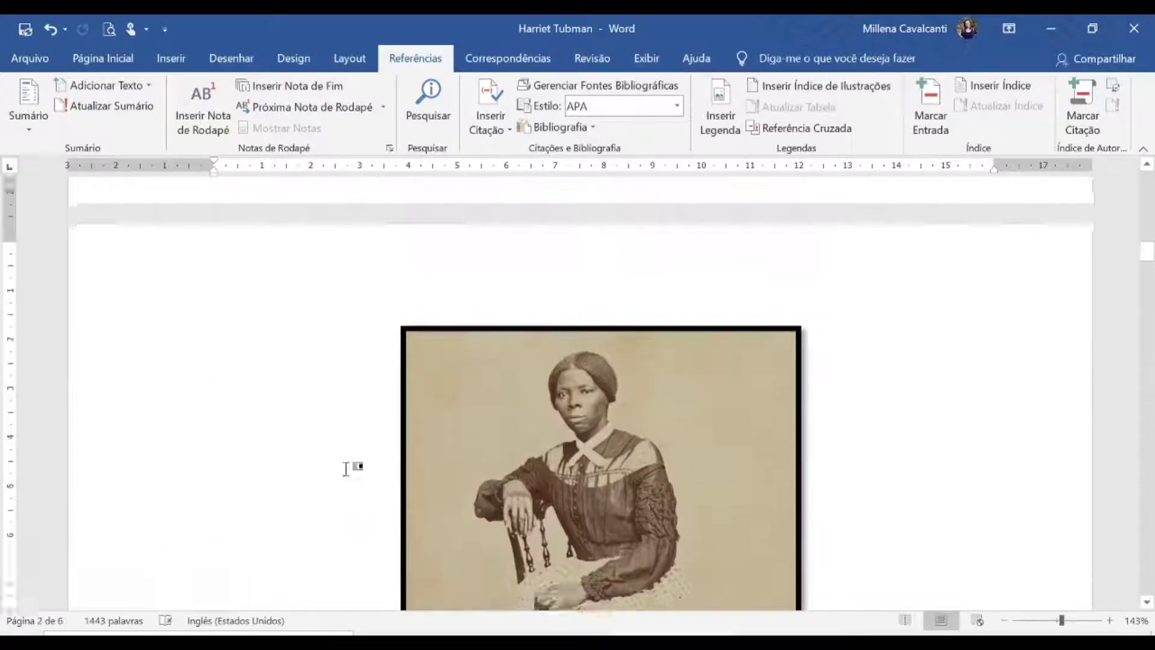
pyautogui.scroll(5, 355, 460)
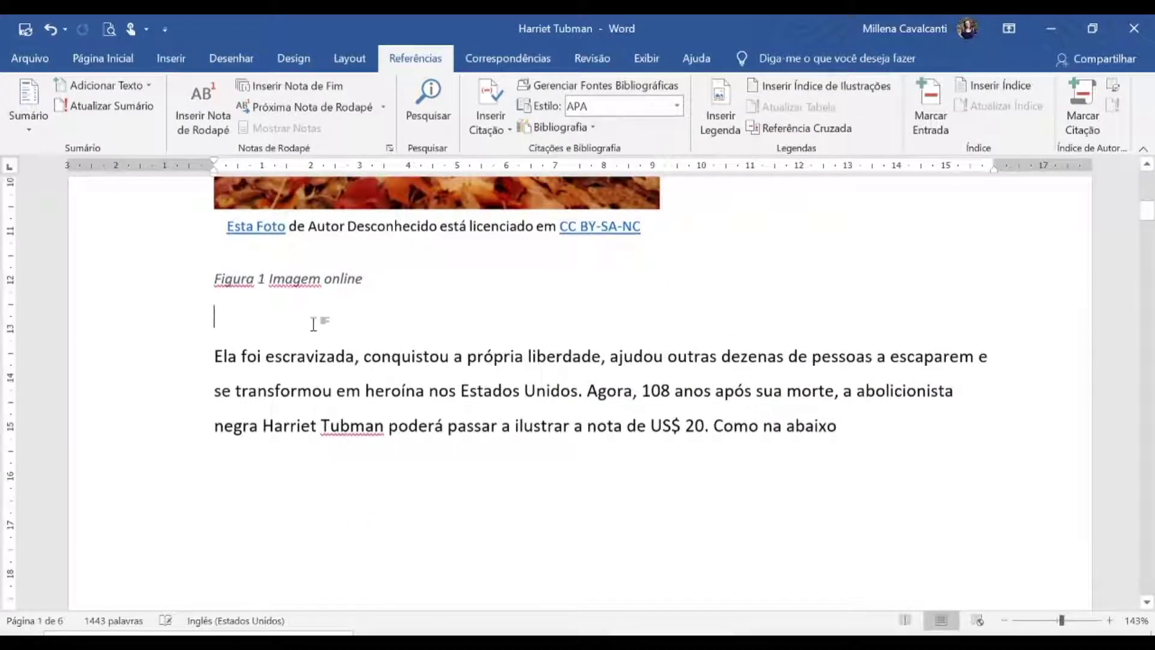
pyautogui.hotkey('ctrl', 'v')
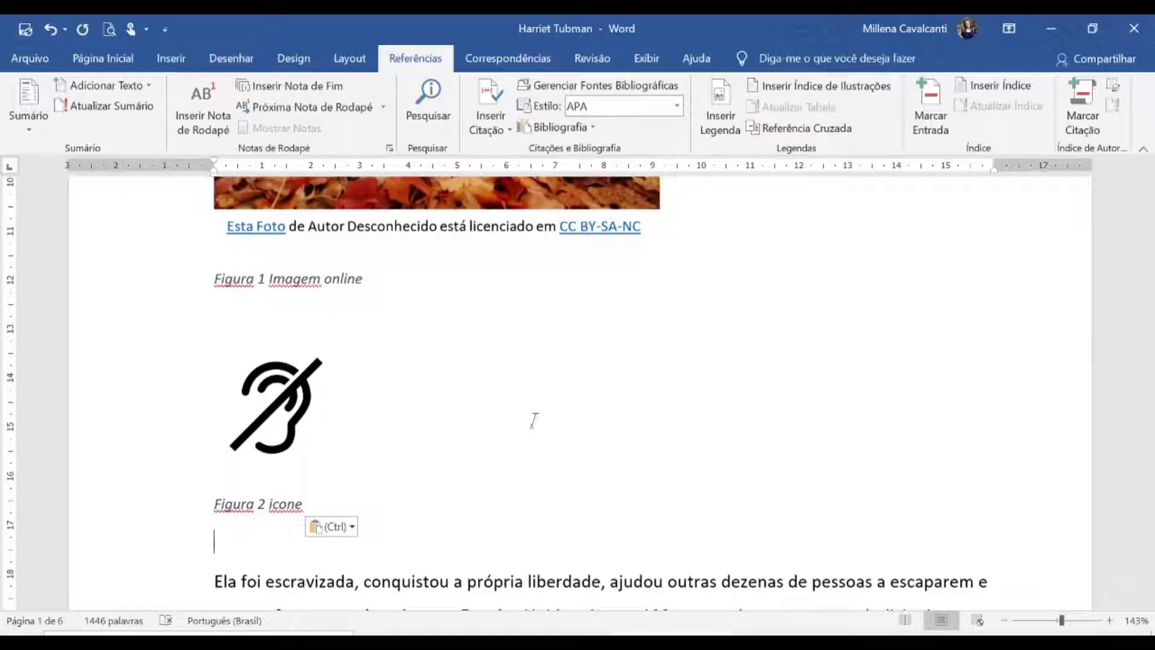
# Update the above/below cross-reference field after "Como na" to match the ear icon's new position.
pyautogui.scroll(-3, 529, 417)
pyautogui.click(817, 468)
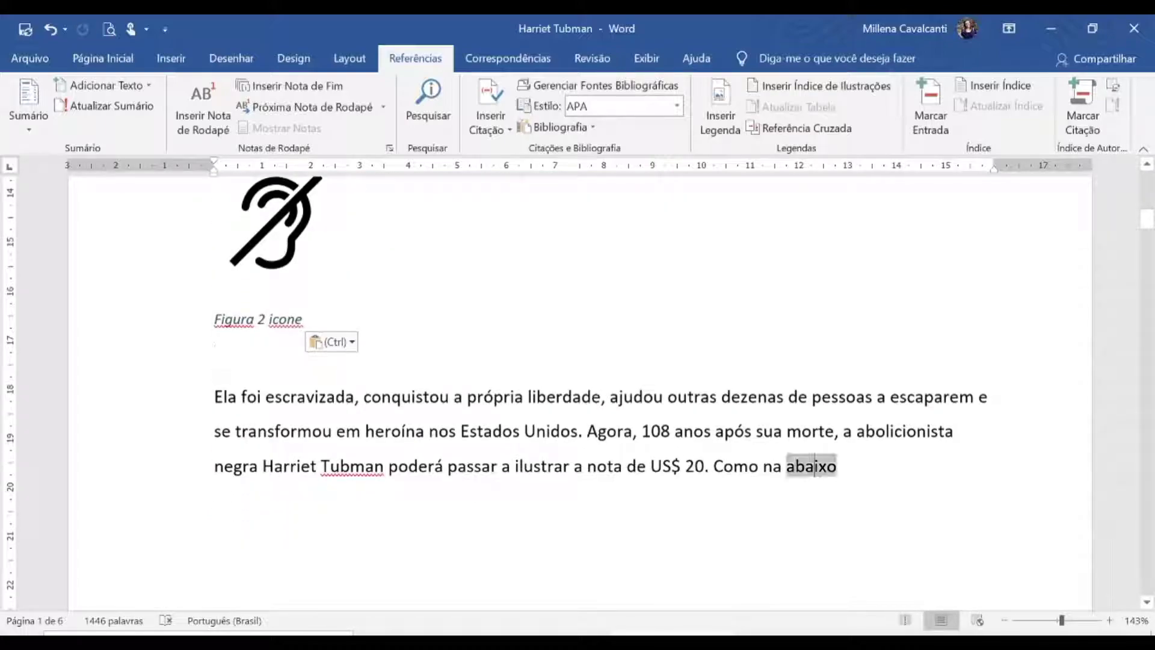
pyautogui.rightClick(817, 469)
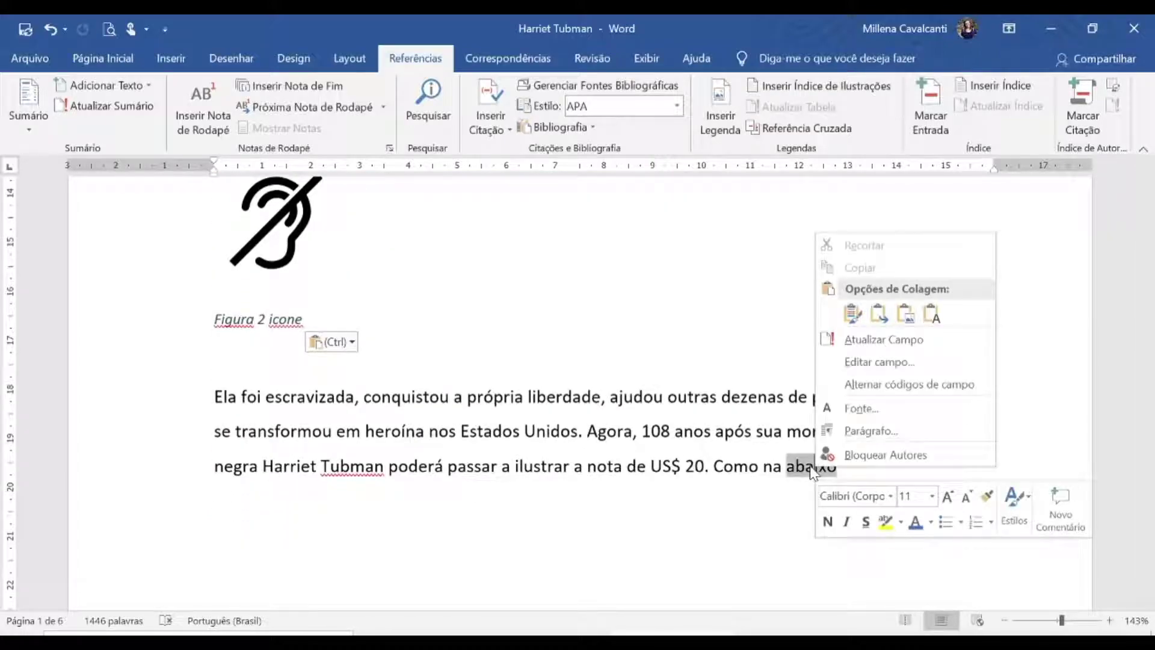
pyautogui.click(884, 339)
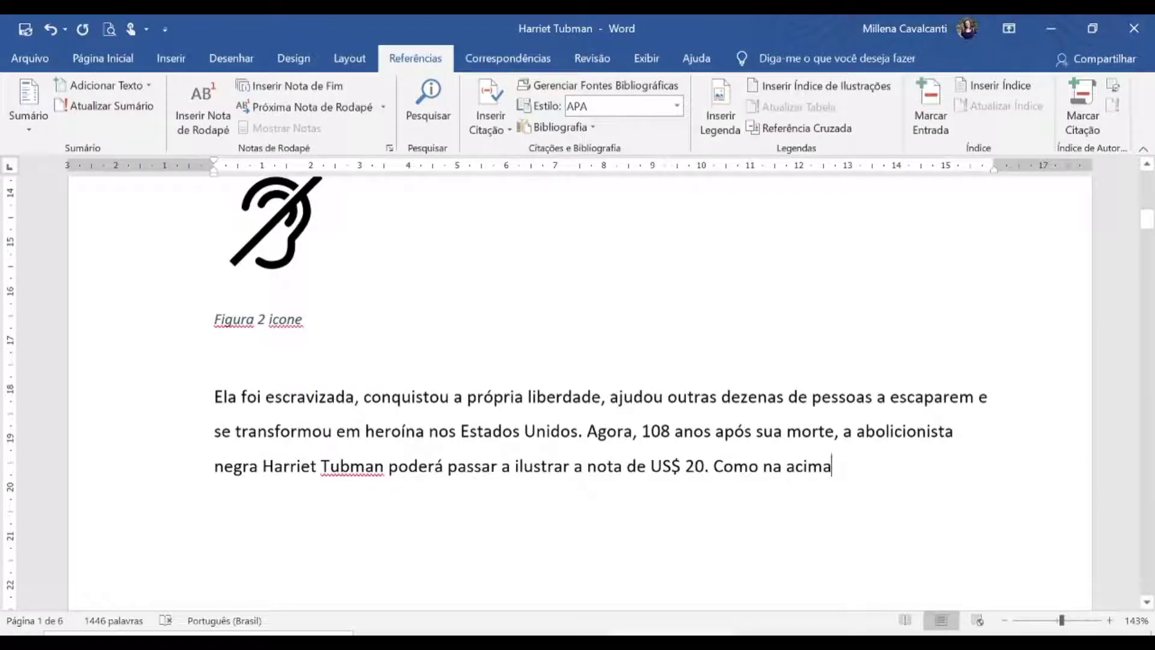